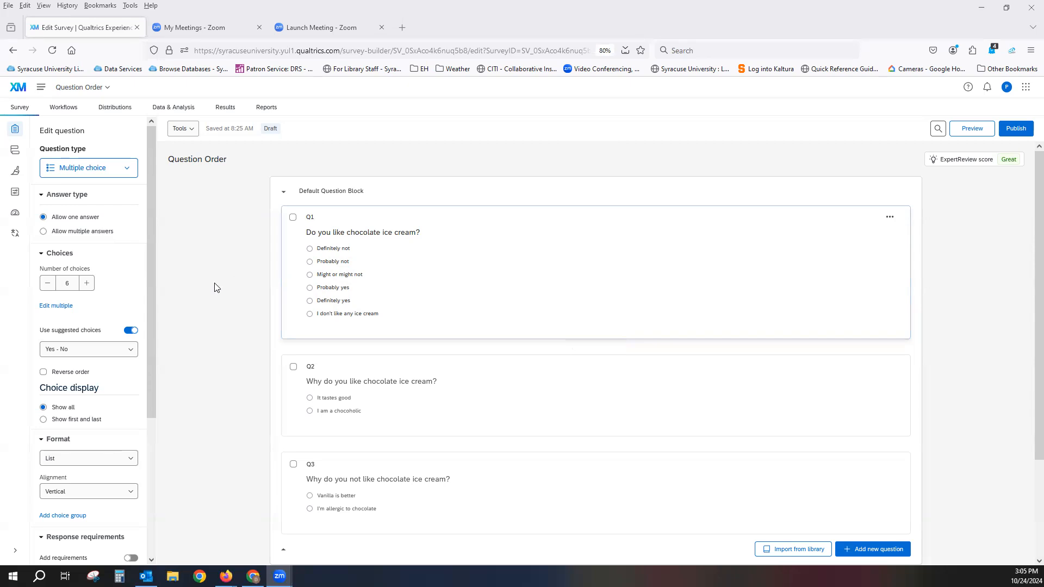
# Step: Add display logic to Q2 with the condition that the answer "Probably yes" to Q1 is selected
pyautogui.scroll(-1, 215, 288)
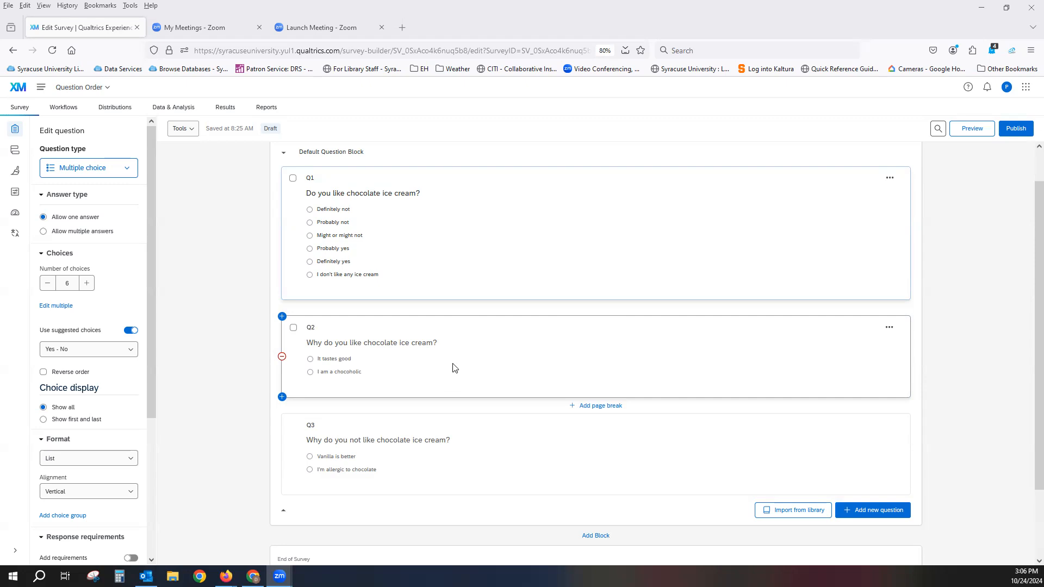
pyautogui.click(573, 332)
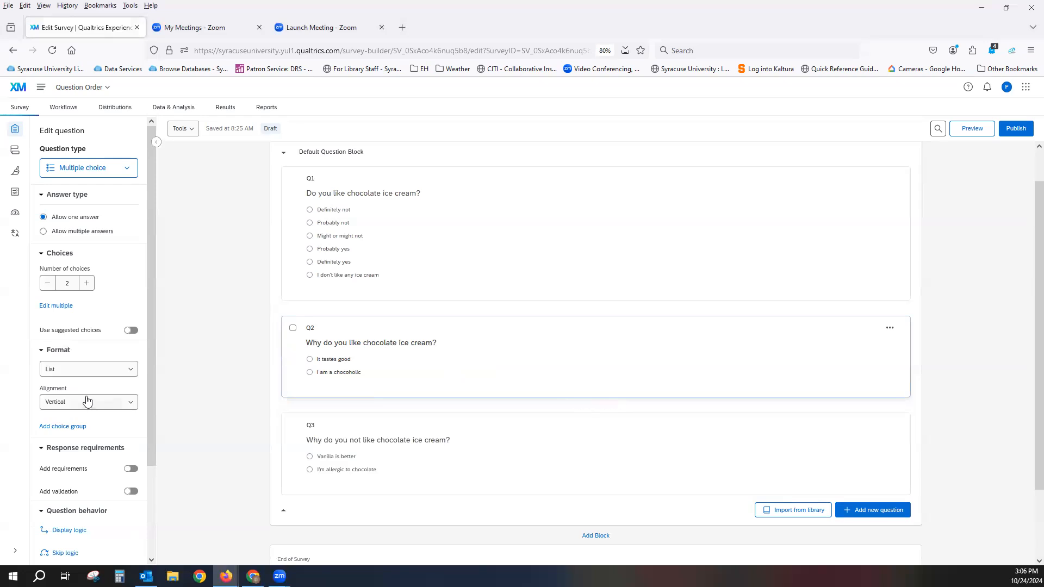
pyautogui.scroll(-2, 86, 401)
pyautogui.scroll(-1, 86, 401)
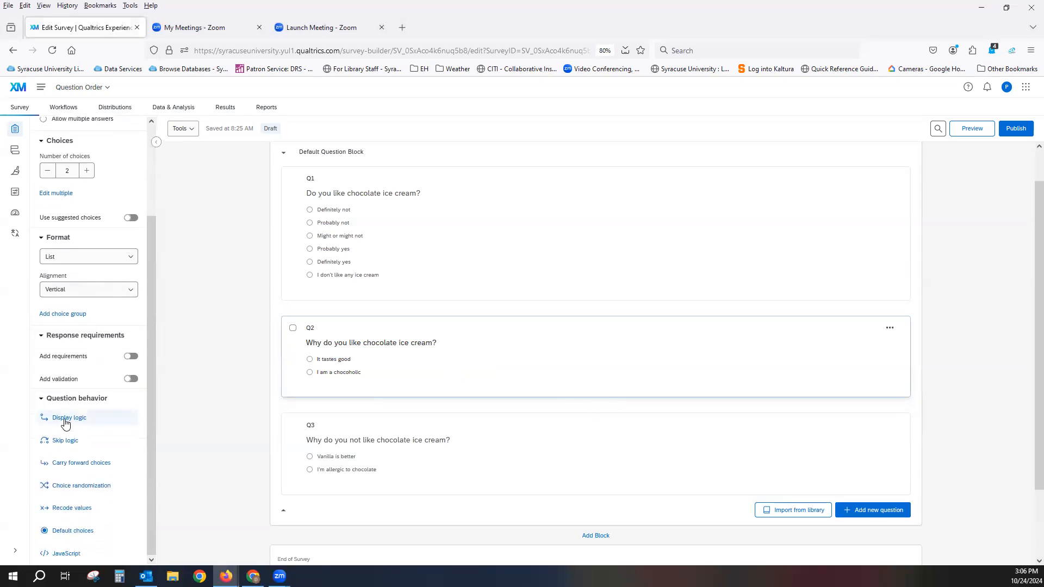
pyautogui.click(65, 420)
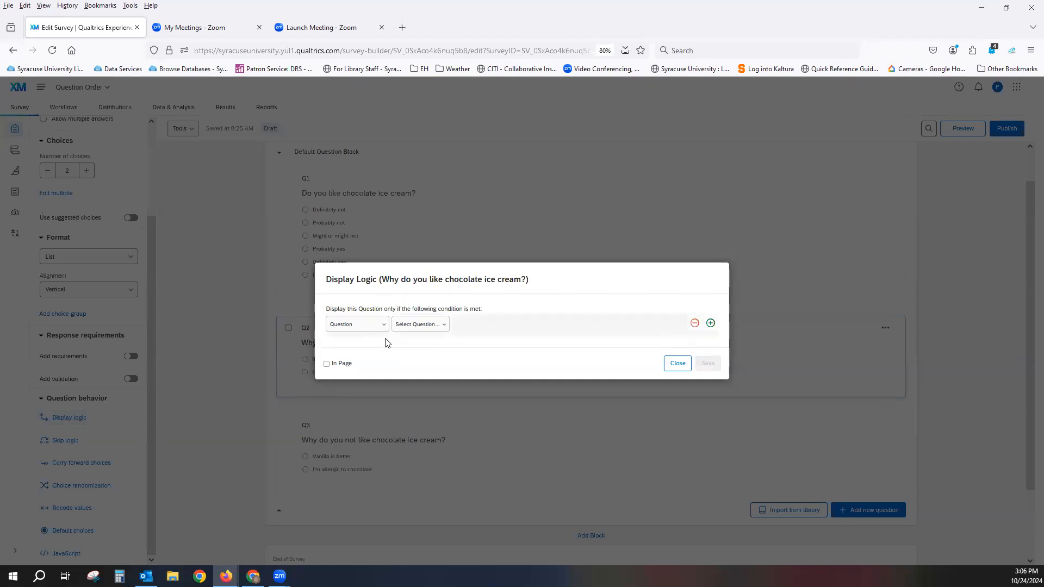
pyautogui.click(359, 329)
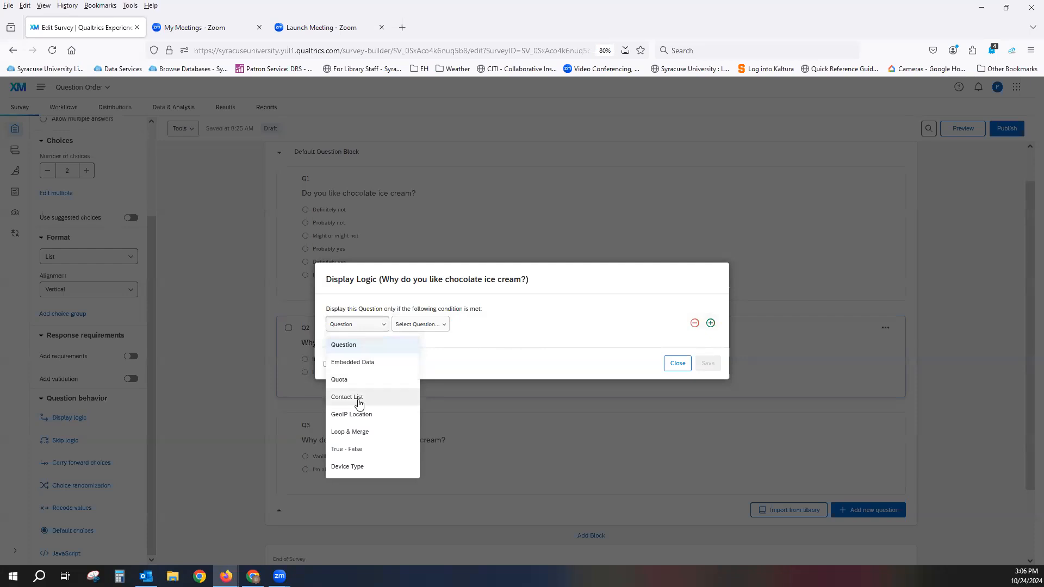
pyautogui.click(367, 327)
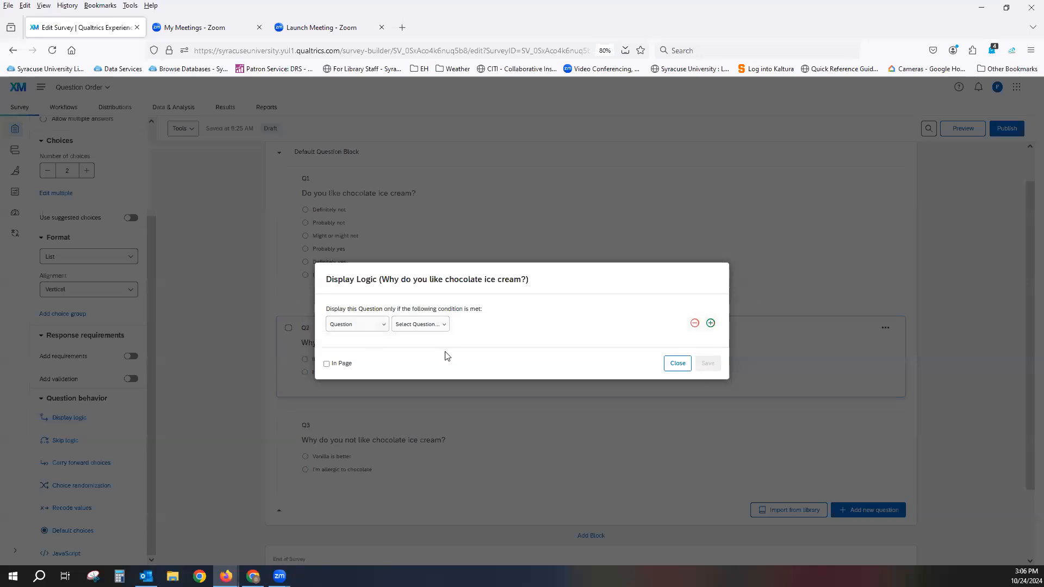
pyautogui.click(443, 328)
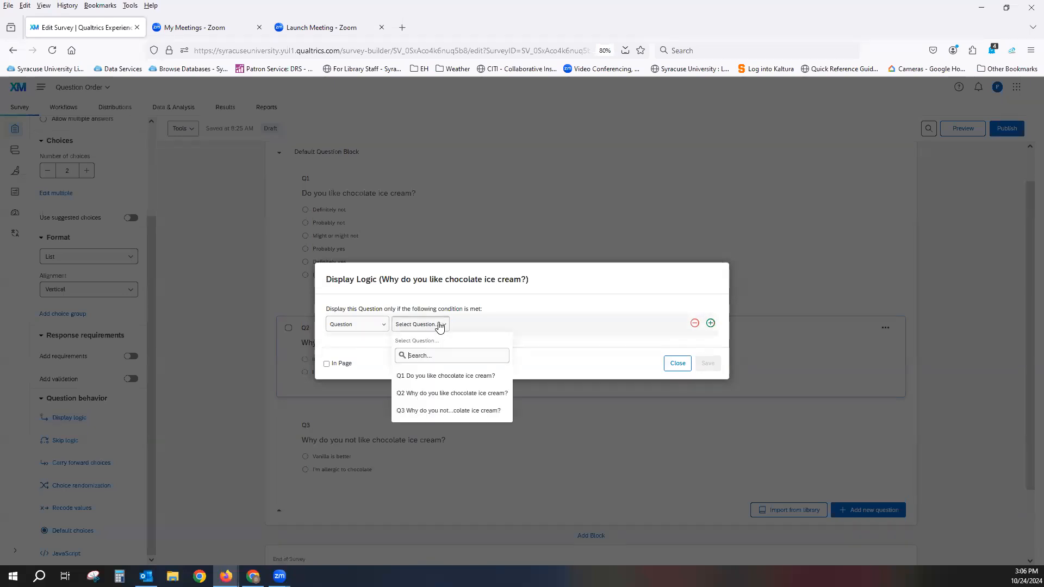
pyautogui.click(441, 377)
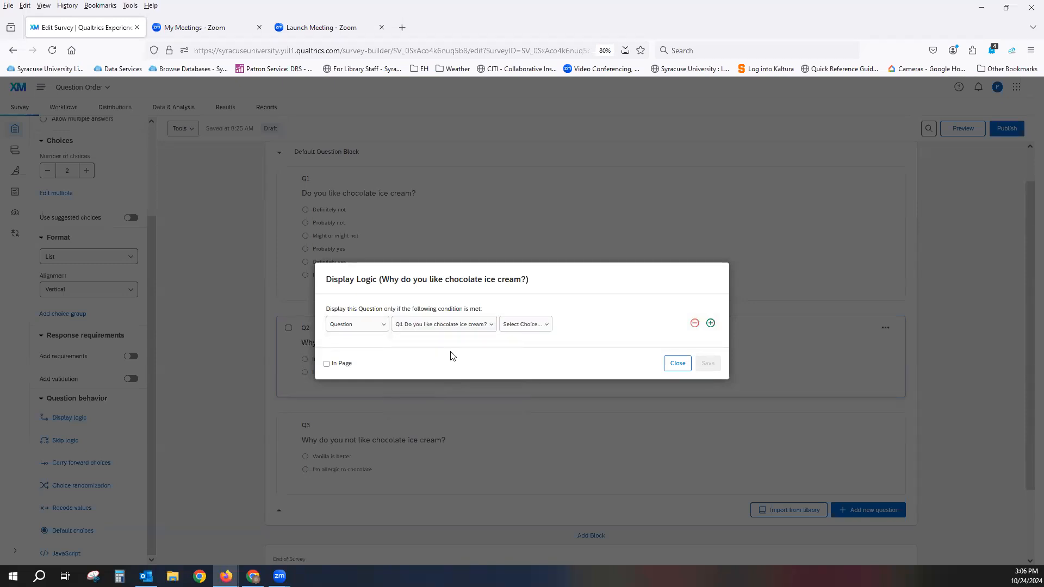
pyautogui.click(547, 328)
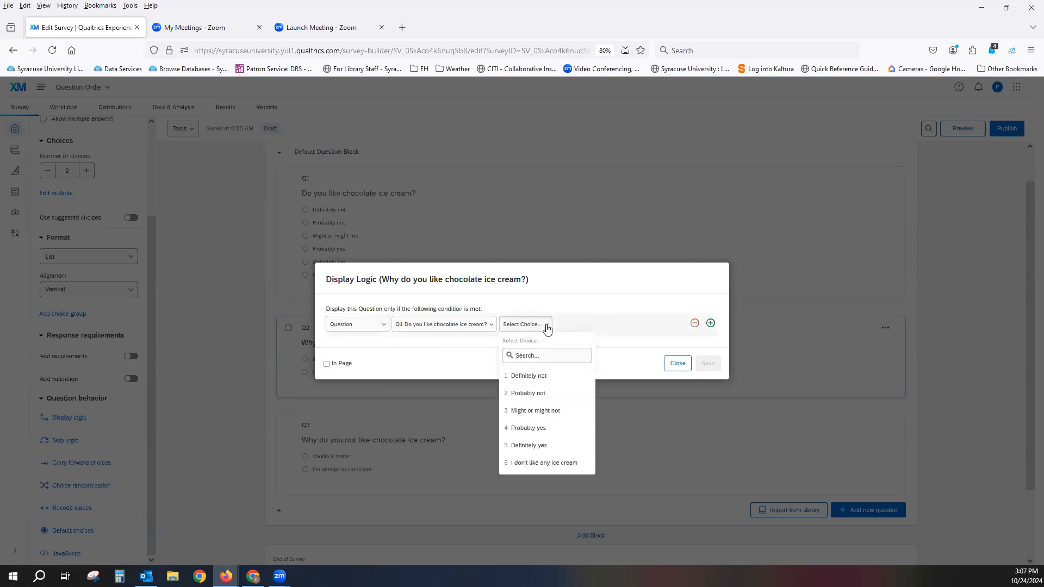
pyautogui.click(540, 429)
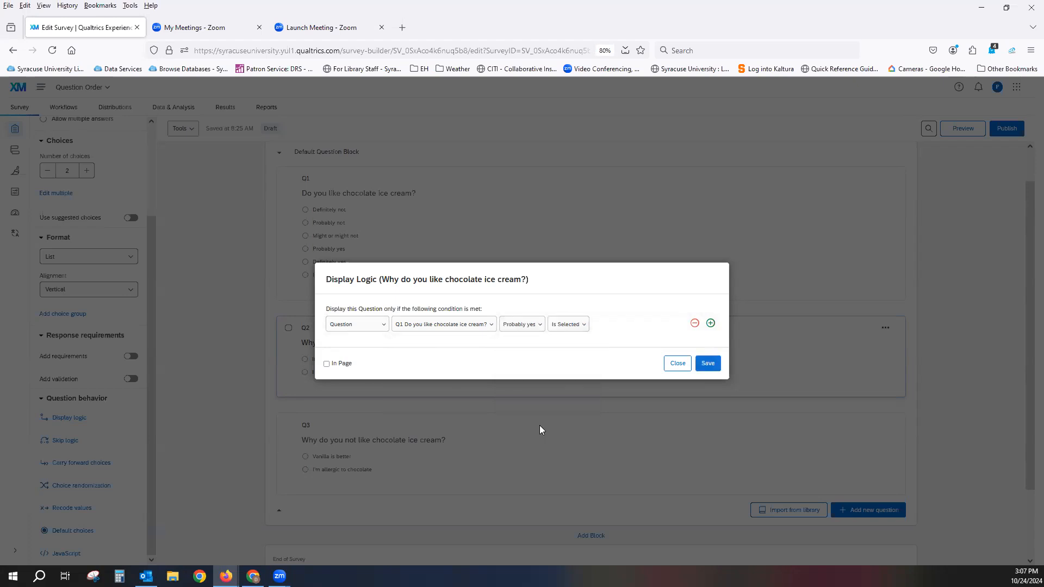
pyautogui.click(584, 329)
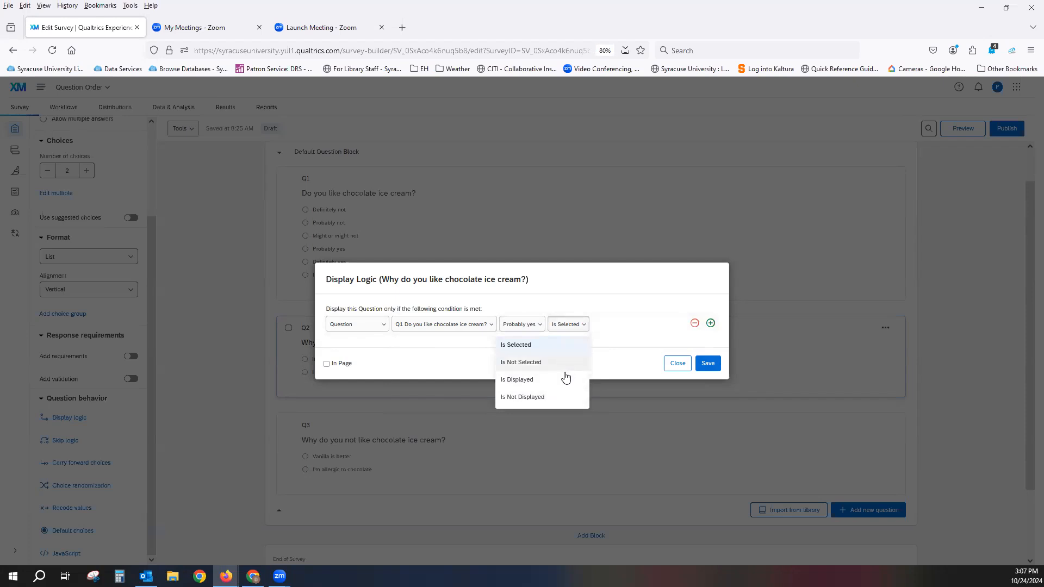
pyautogui.click(631, 330)
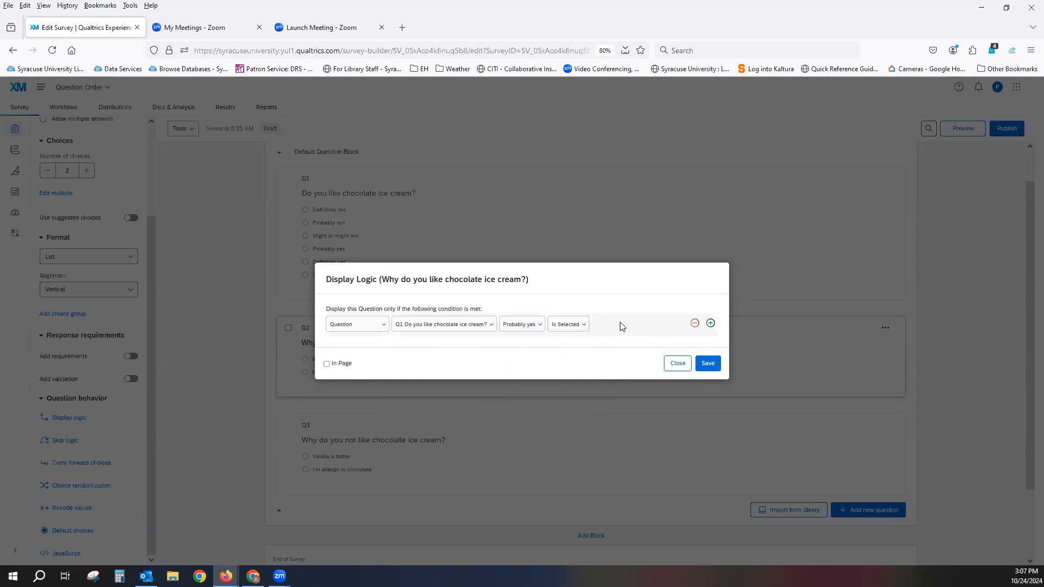
# Step: Add an Or condition to Q2's display logic for the Q1 answer "Definitely yes" being selected, and save the logic
pyautogui.click(712, 324)
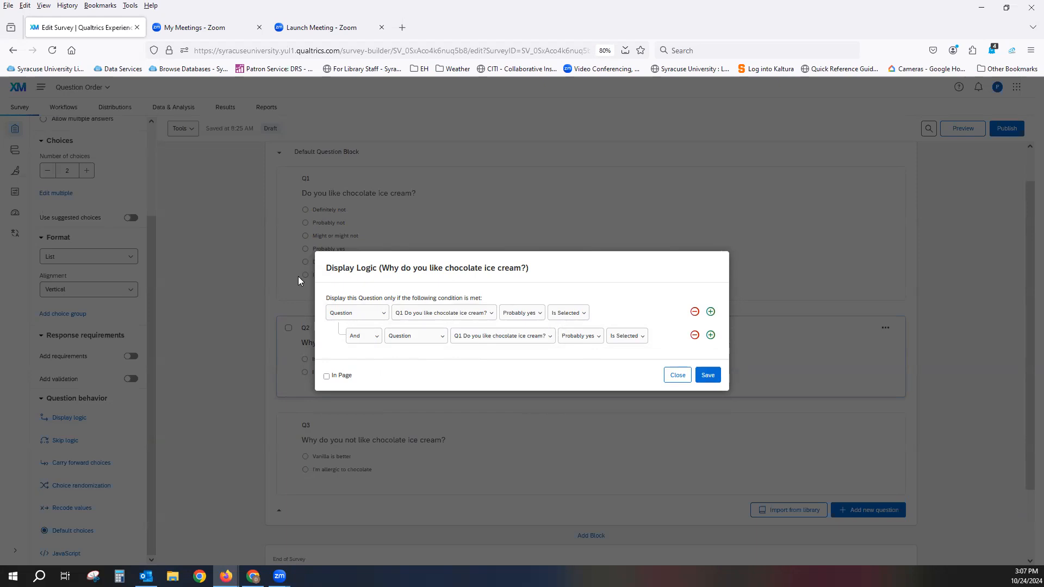
pyautogui.click(374, 339)
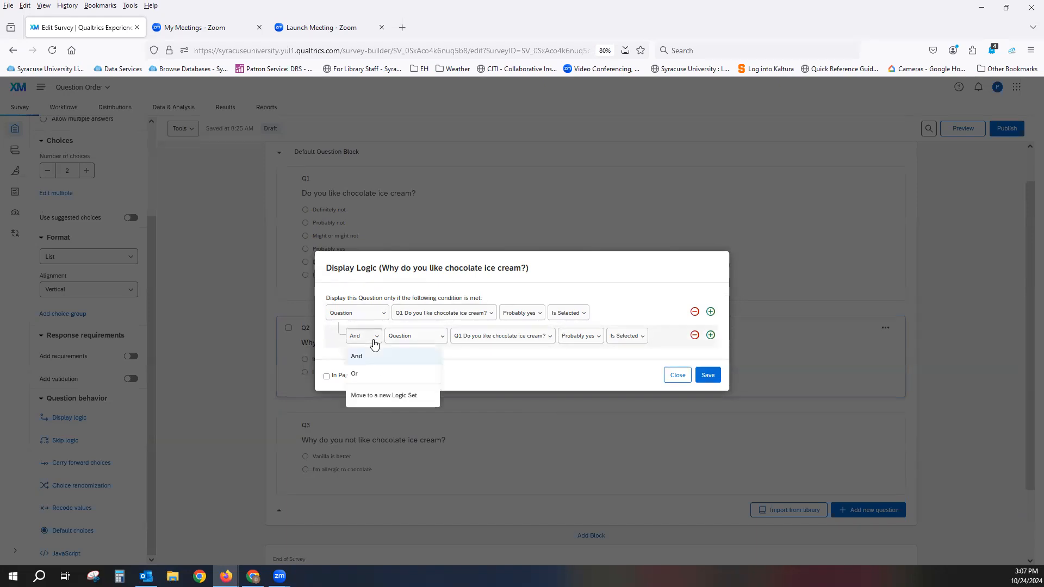
pyautogui.click(370, 375)
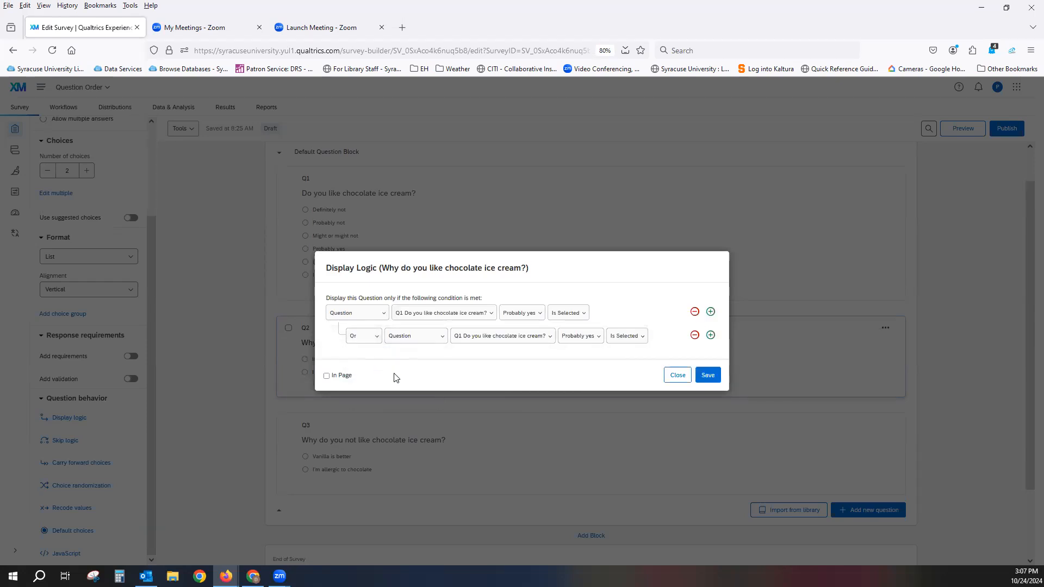
pyautogui.click(594, 340)
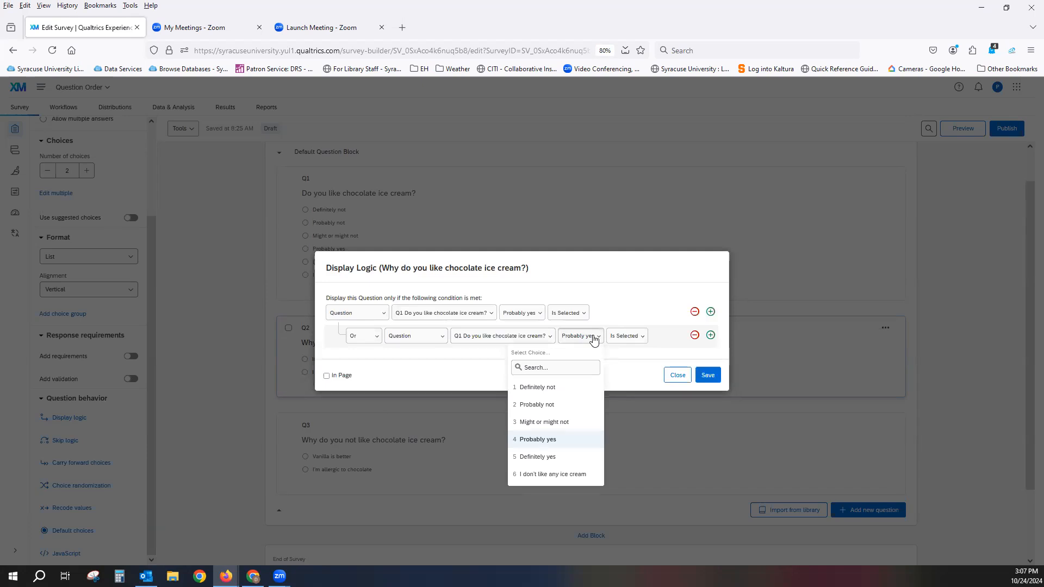
pyautogui.click(527, 460)
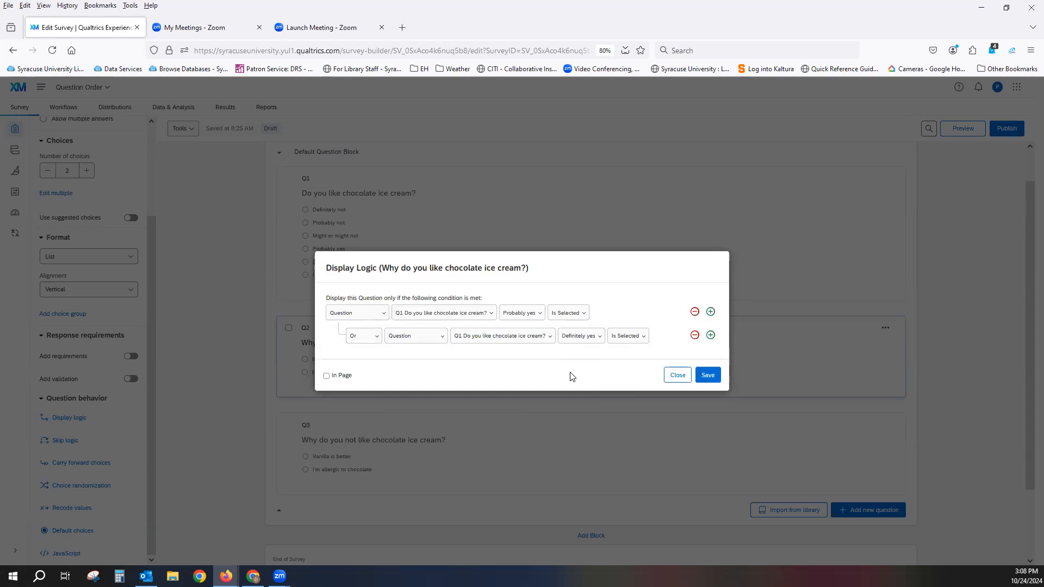
pyautogui.click(708, 376)
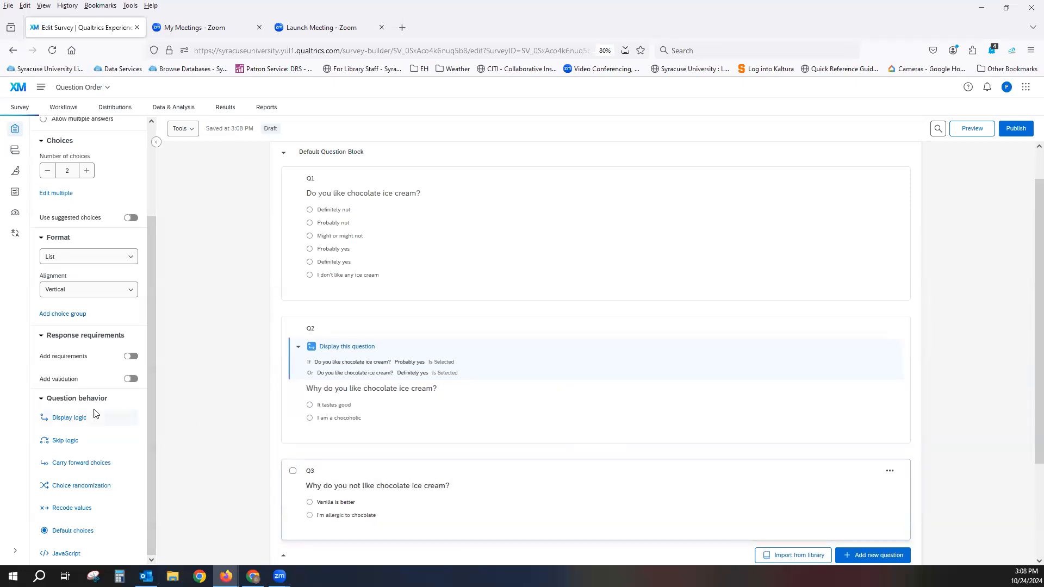
# Step: Add display logic to Q3 with the condition that the answer "Definitely not" to Q1 is selected
pyautogui.click(79, 420)
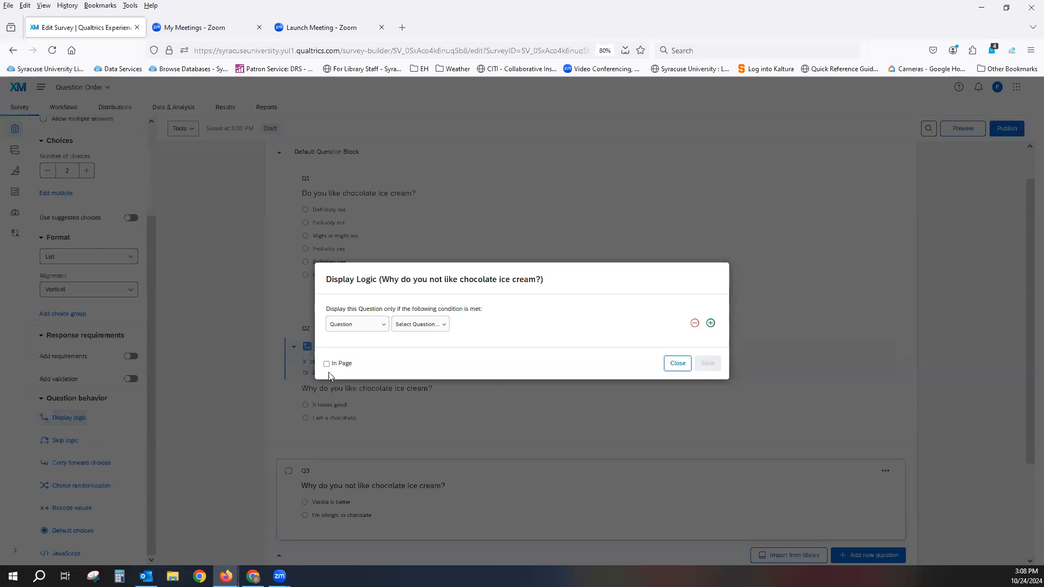
pyautogui.click(439, 328)
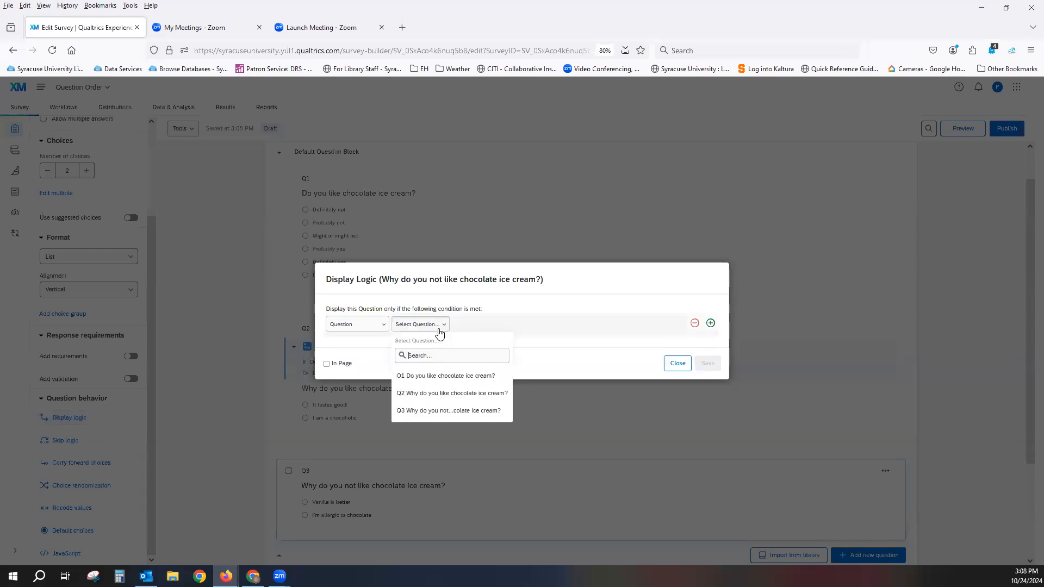
pyautogui.click(437, 375)
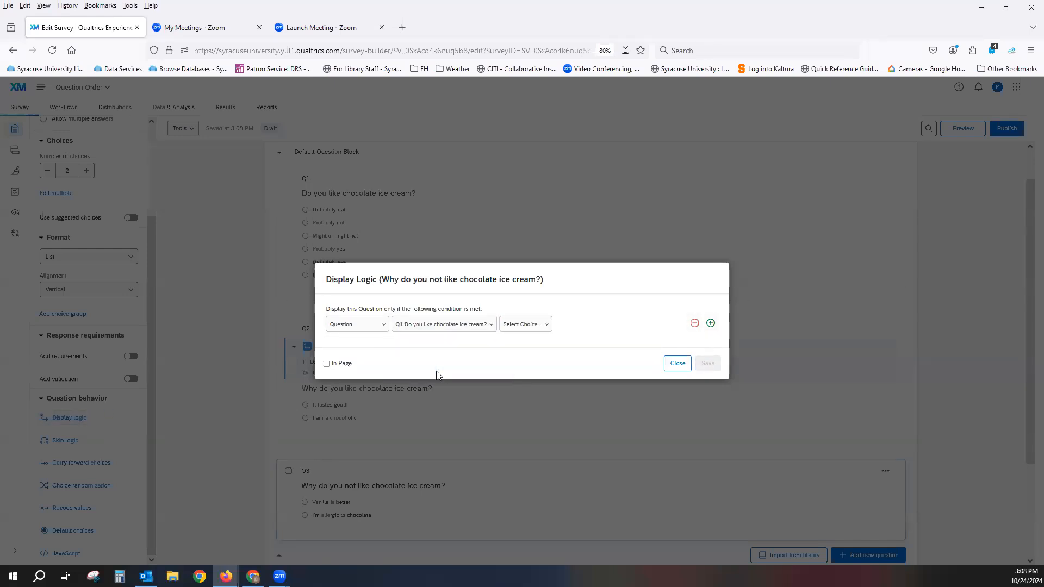
pyautogui.click(531, 328)
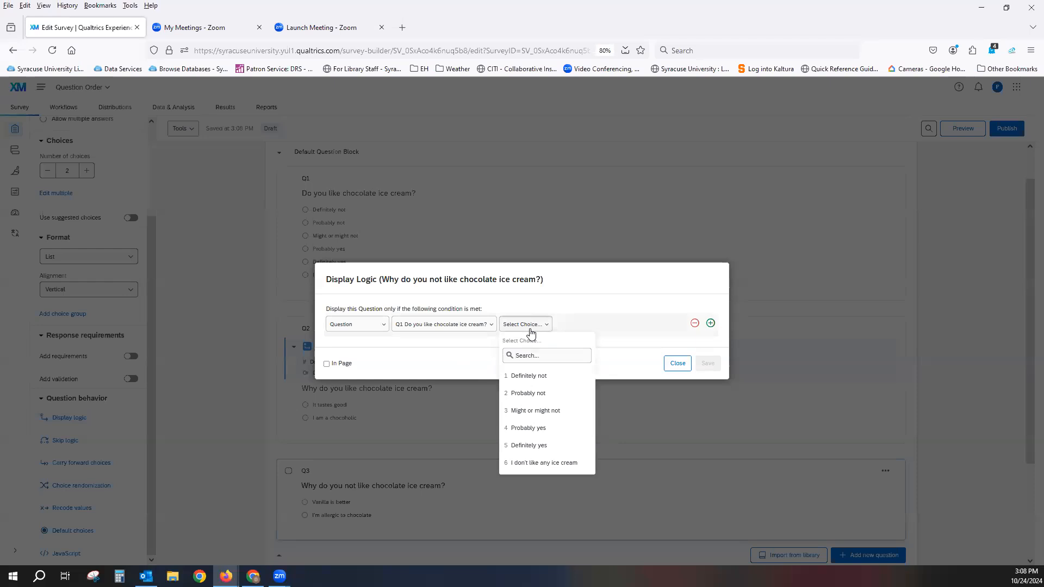
pyautogui.click(527, 376)
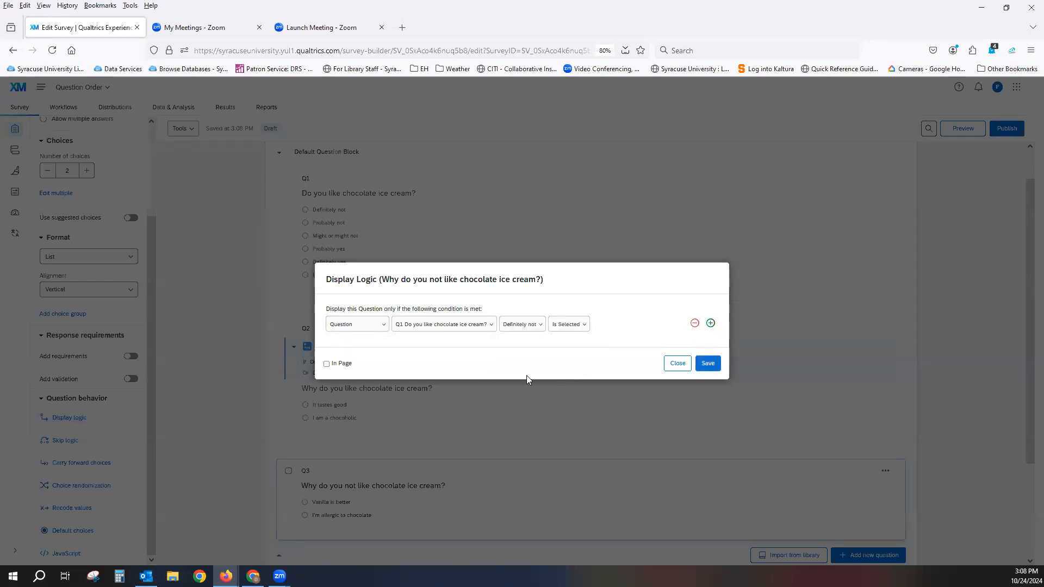
# Step: Add an Or condition to Q3's display logic for the Q1 answer "Probably not" being selected, and save the logic
pyautogui.click(711, 323)
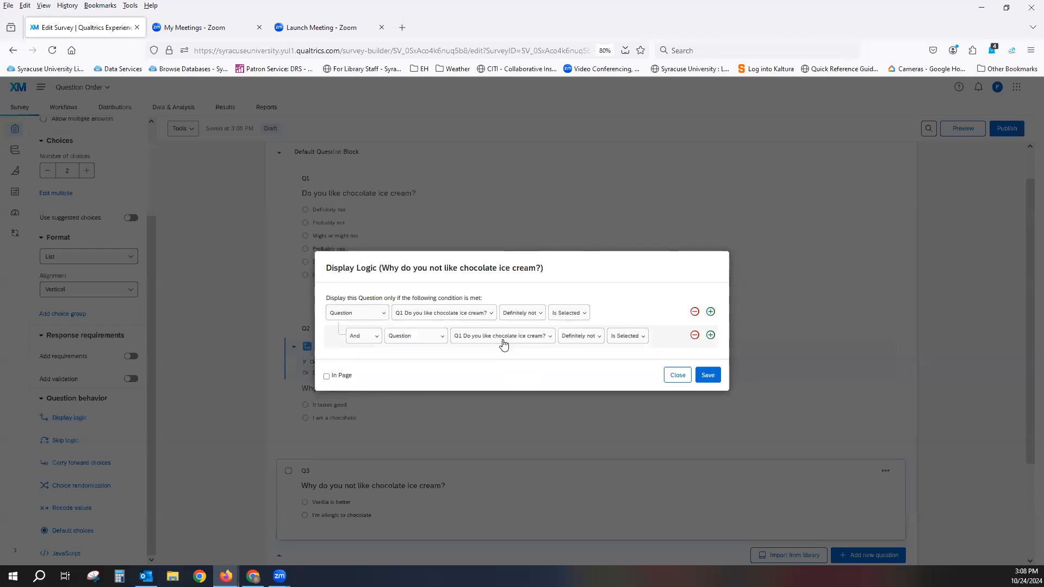
pyautogui.click(374, 337)
pyautogui.click(369, 375)
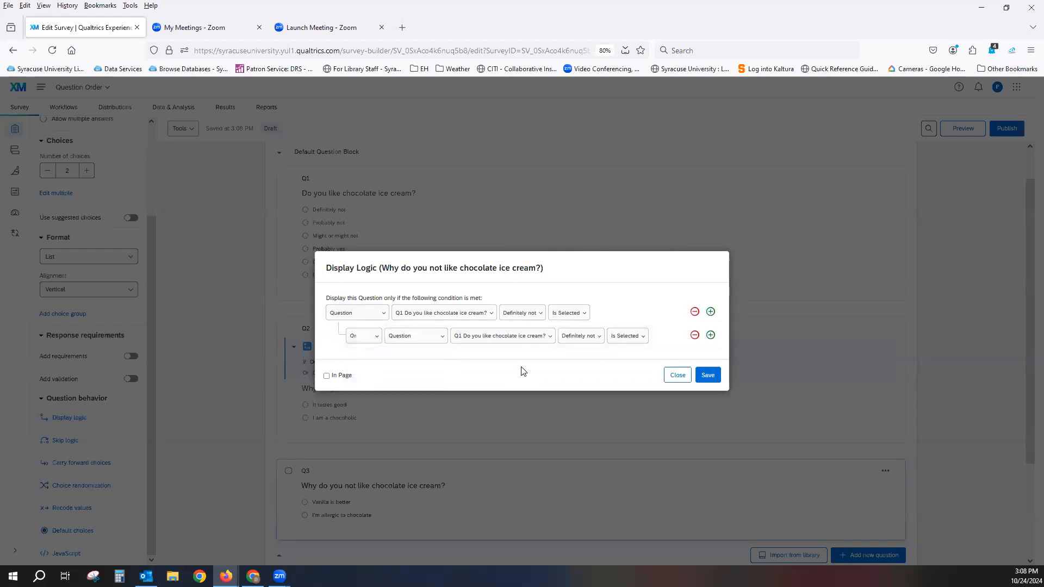
pyautogui.click(593, 336)
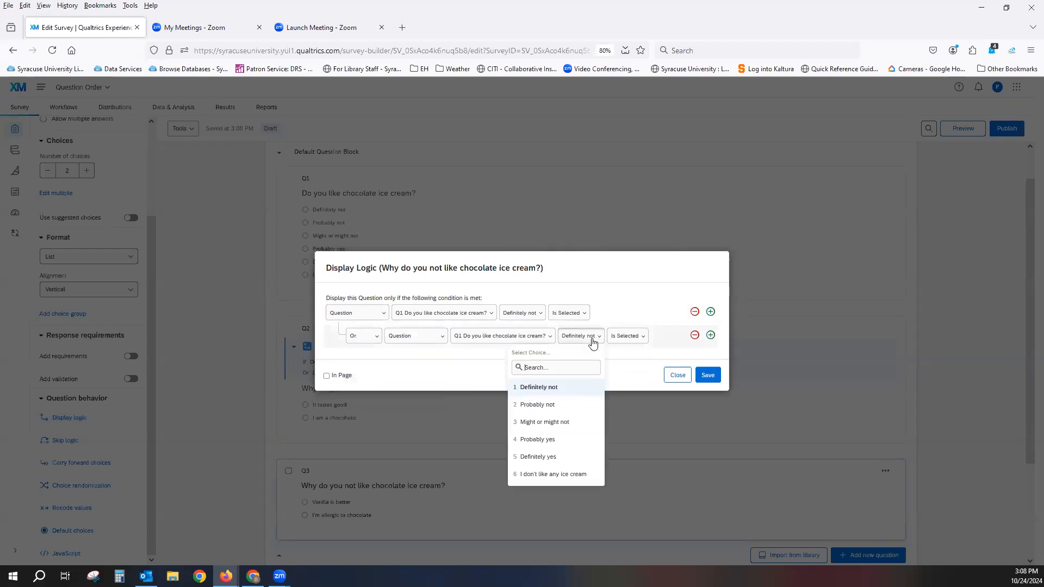
pyautogui.click(555, 405)
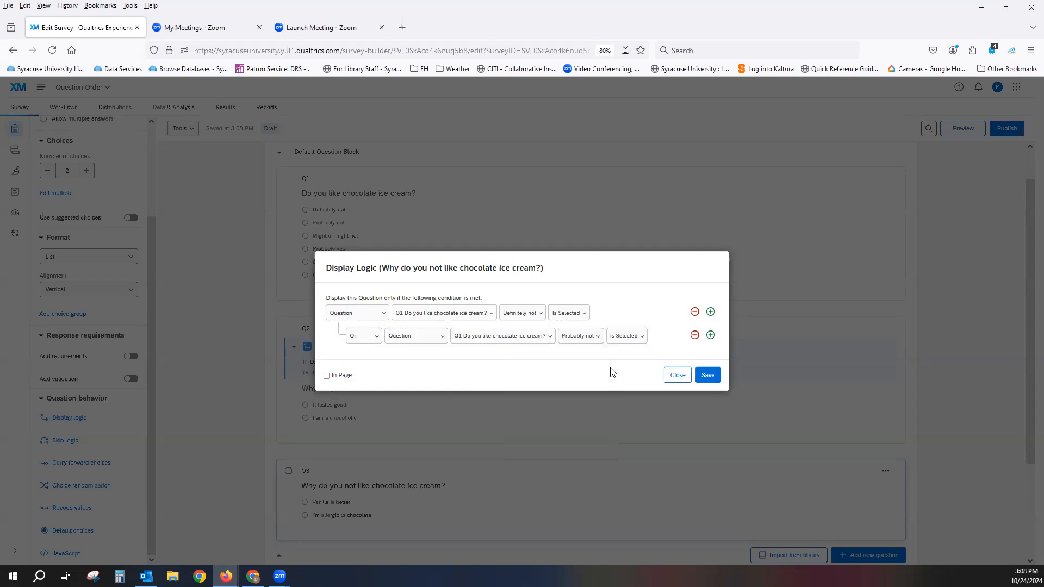
pyautogui.click(707, 375)
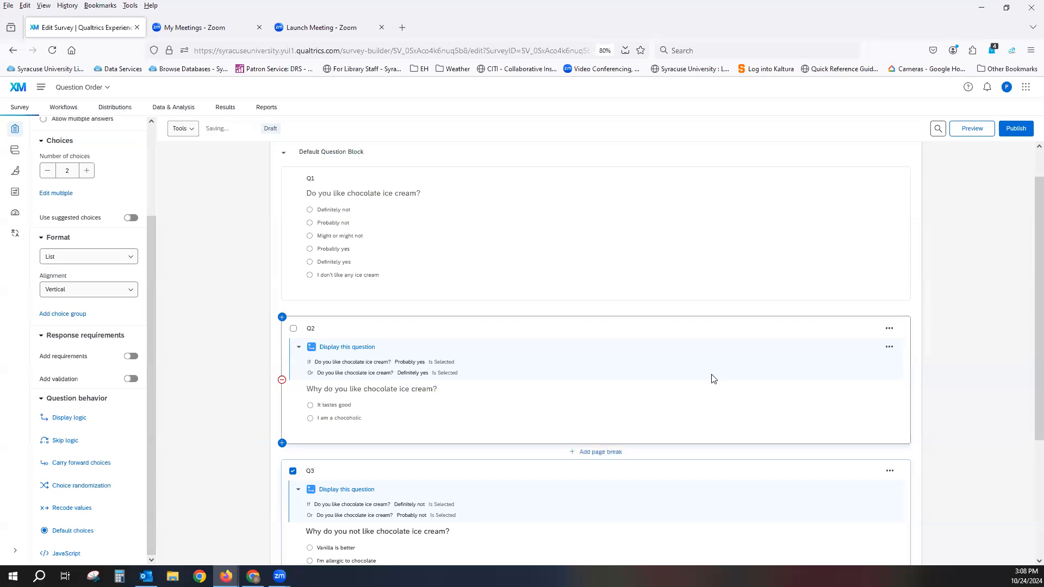
# Step: Publish the survey, keeping the suggested version description
pyautogui.scroll(-1, 713, 379)
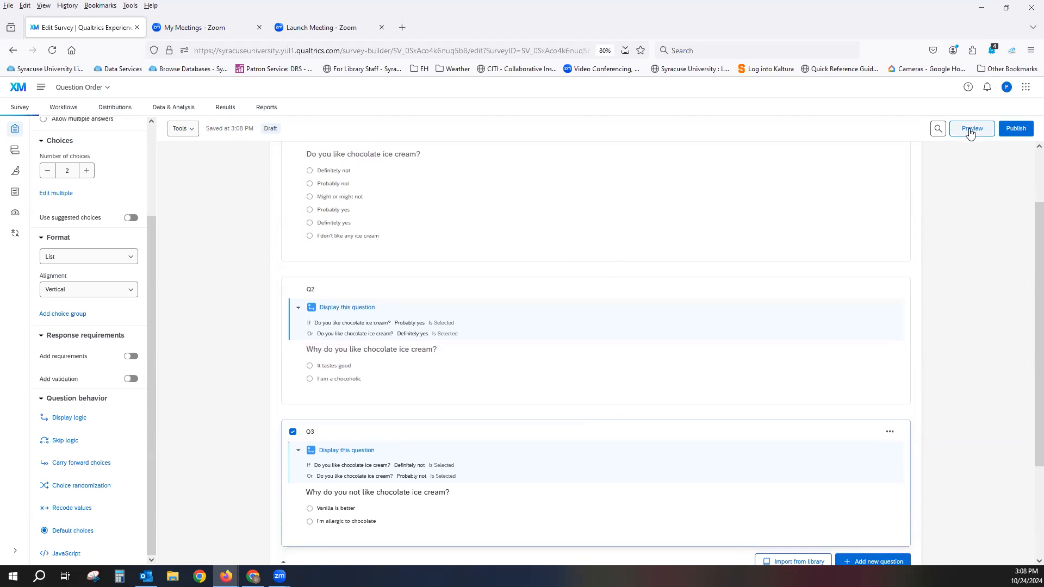
pyautogui.click(1014, 129)
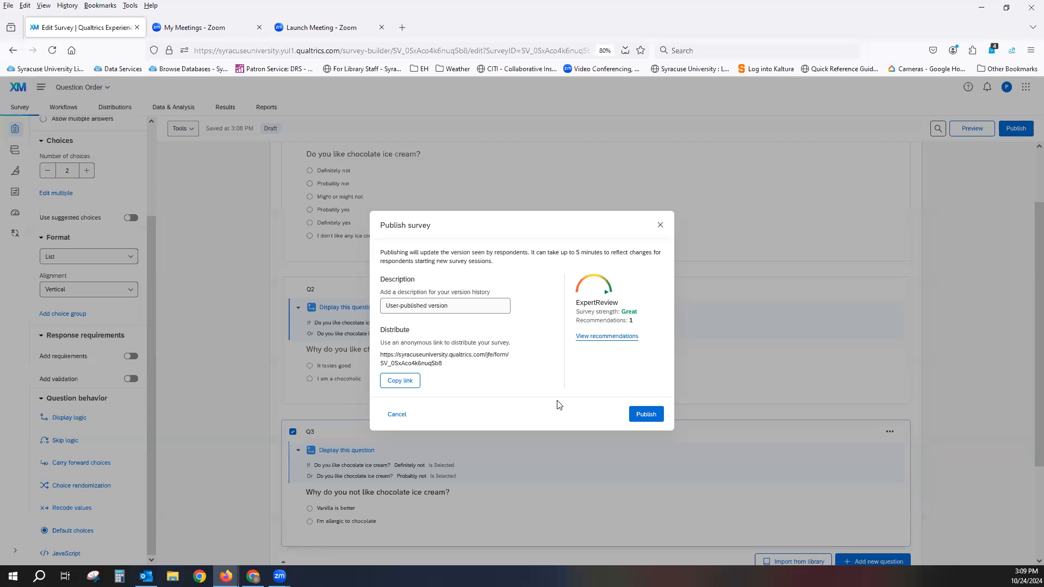
pyautogui.click(652, 414)
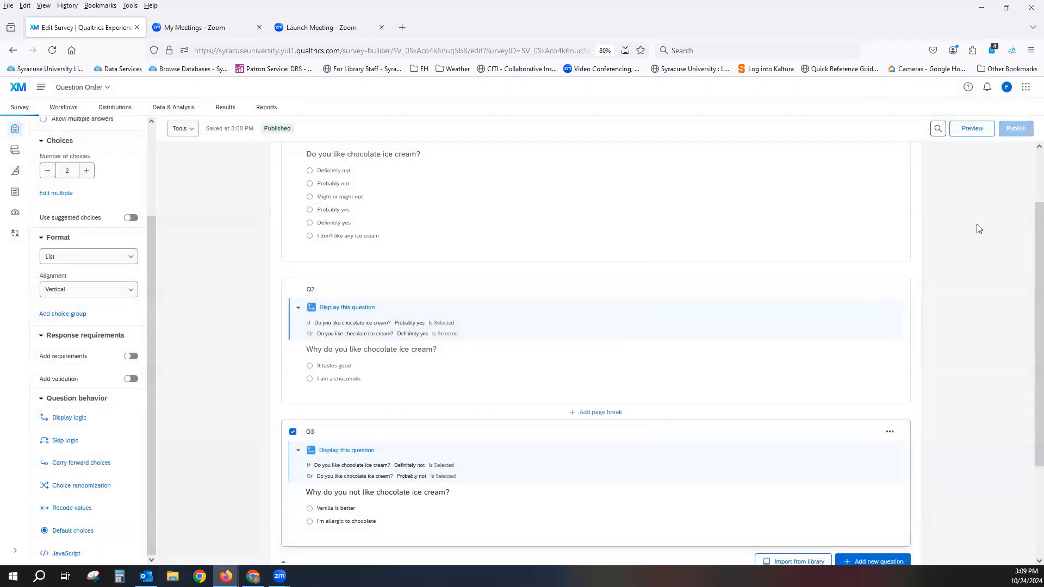
# Step: Preview the survey, answering "Probably yes" to Q1 and "It tastes good" to the follow-up question, and close the preview
pyautogui.click(973, 129)
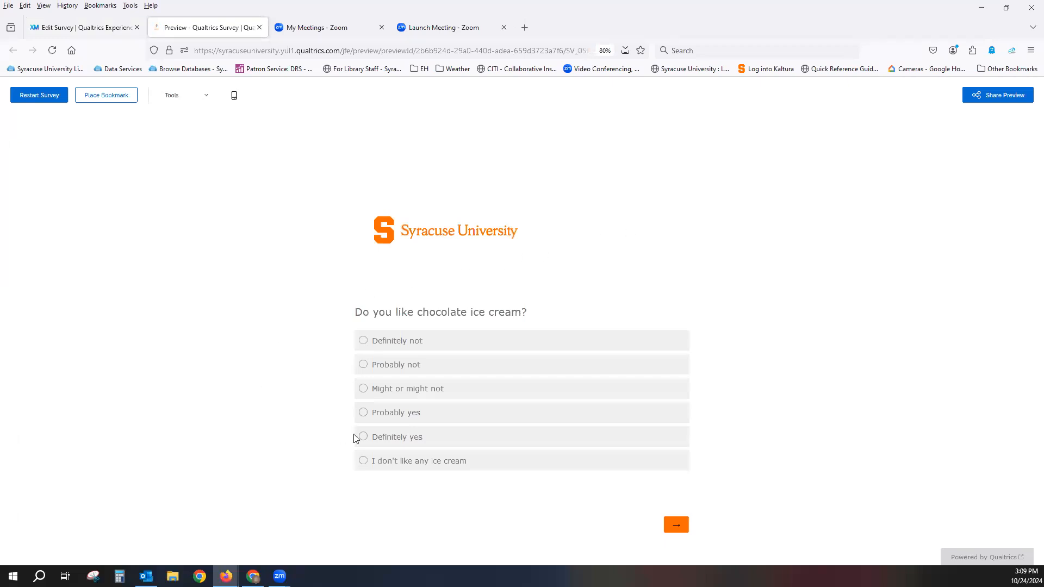
pyautogui.click(414, 414)
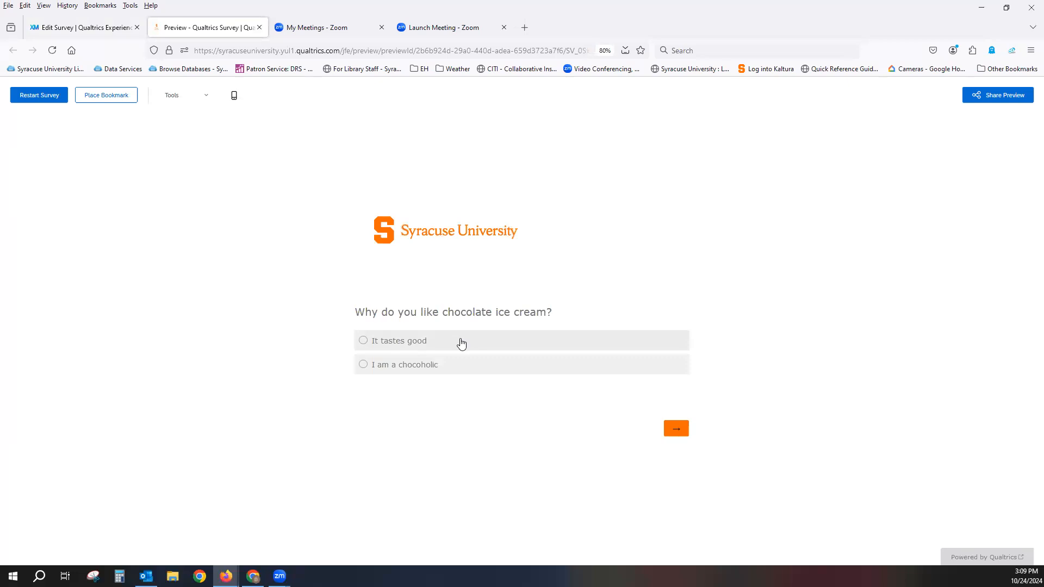
pyautogui.click(462, 343)
pyautogui.click(677, 430)
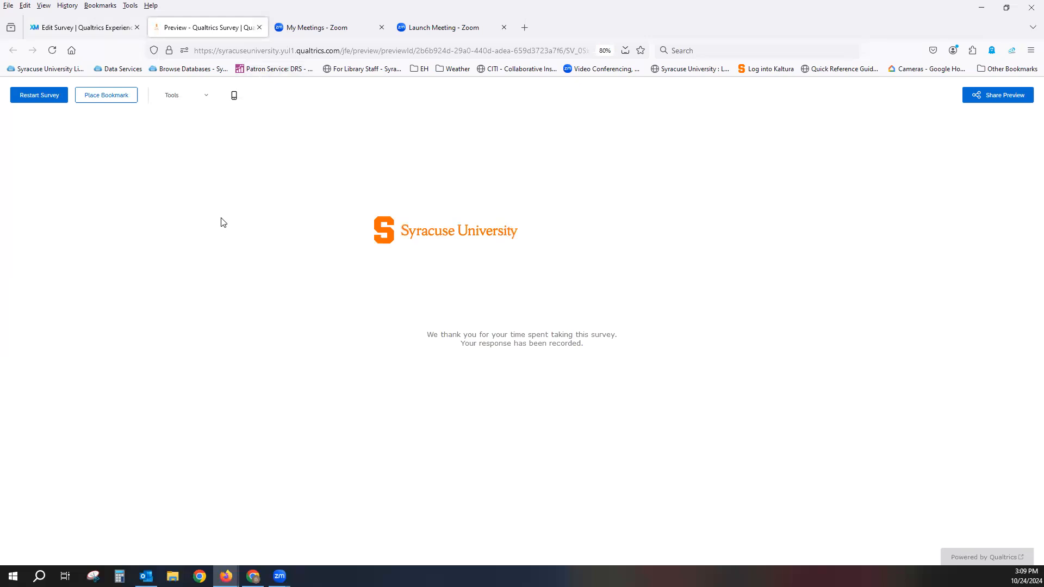
pyautogui.click(260, 27)
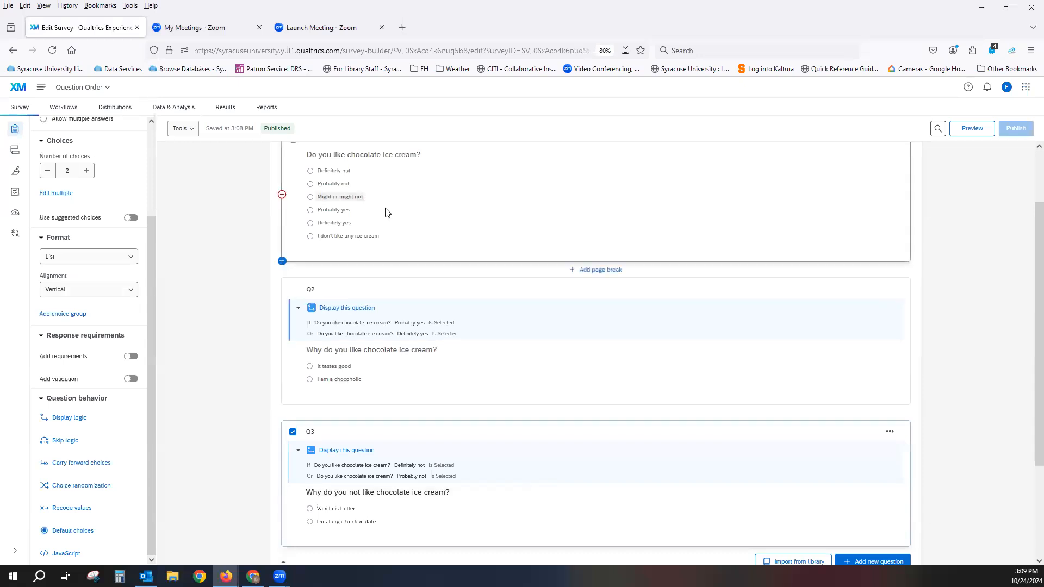
# Step: Preview the survey, answering "Definitely not" to Q1 and "Vanilla is better" to the follow-up question, and close the preview
pyautogui.click(968, 133)
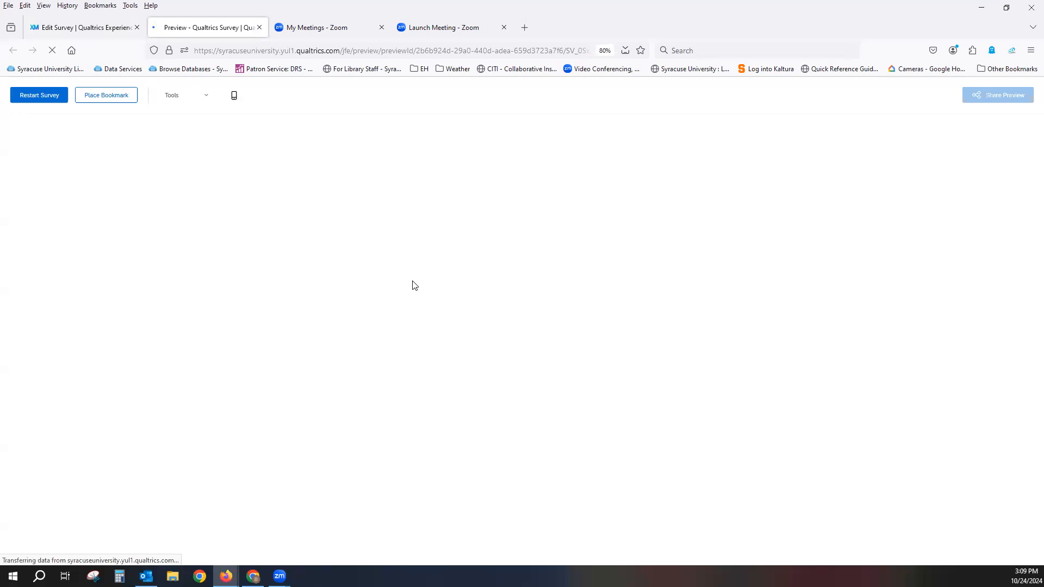
pyautogui.click(378, 340)
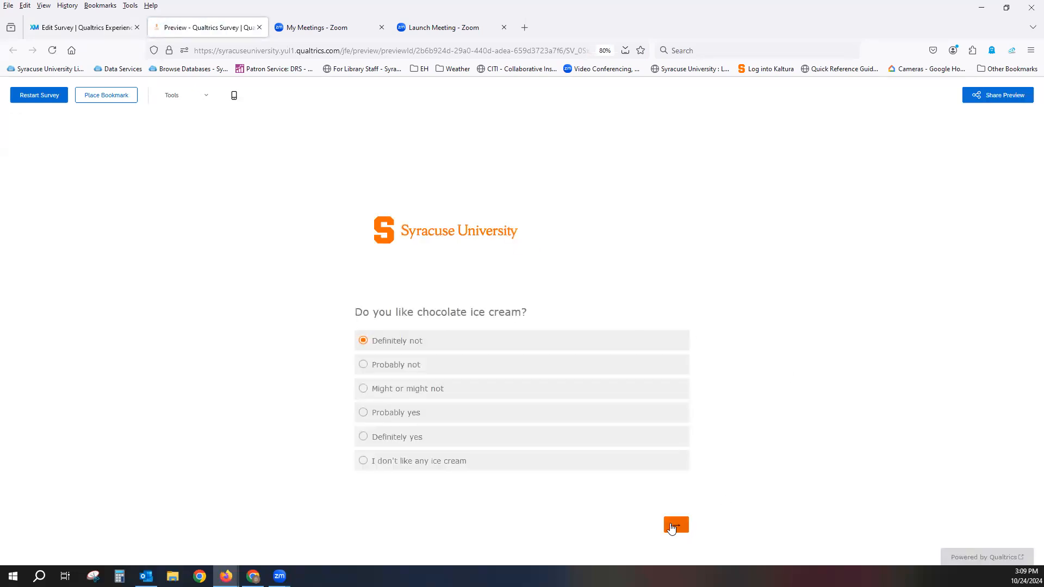
pyautogui.click(673, 527)
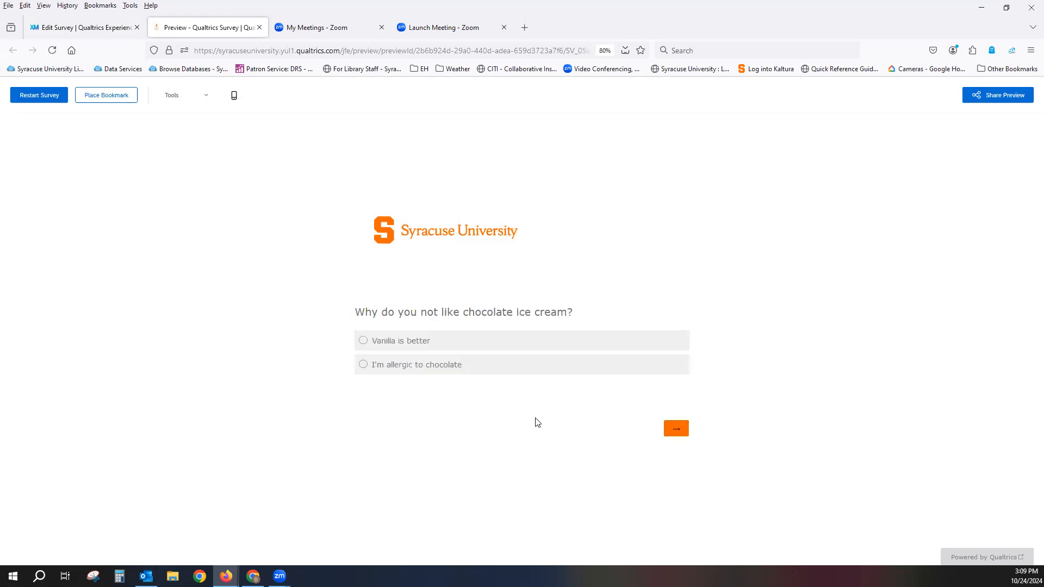
pyautogui.click(517, 347)
pyautogui.click(677, 430)
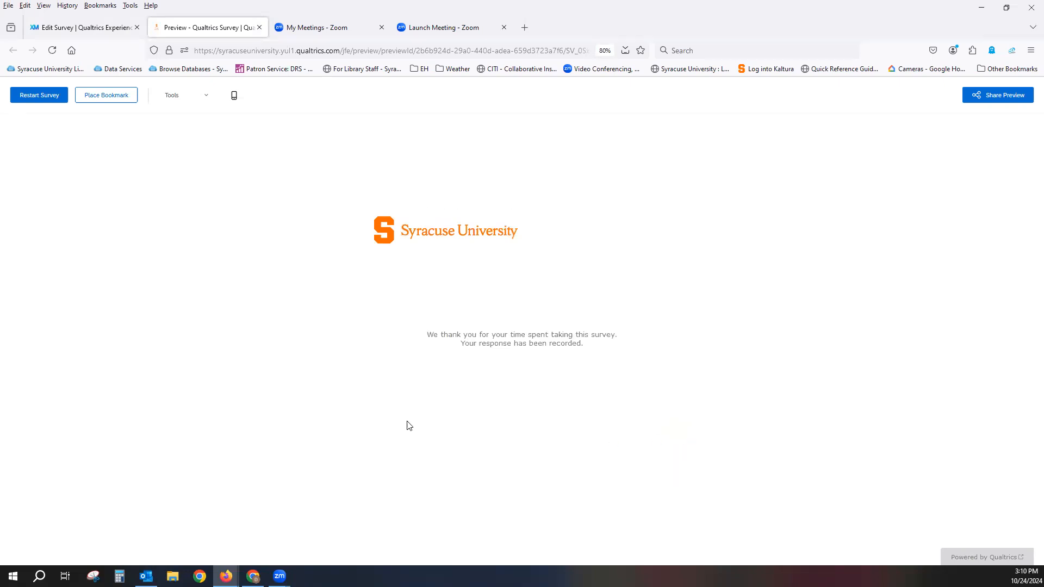
pyautogui.click(259, 27)
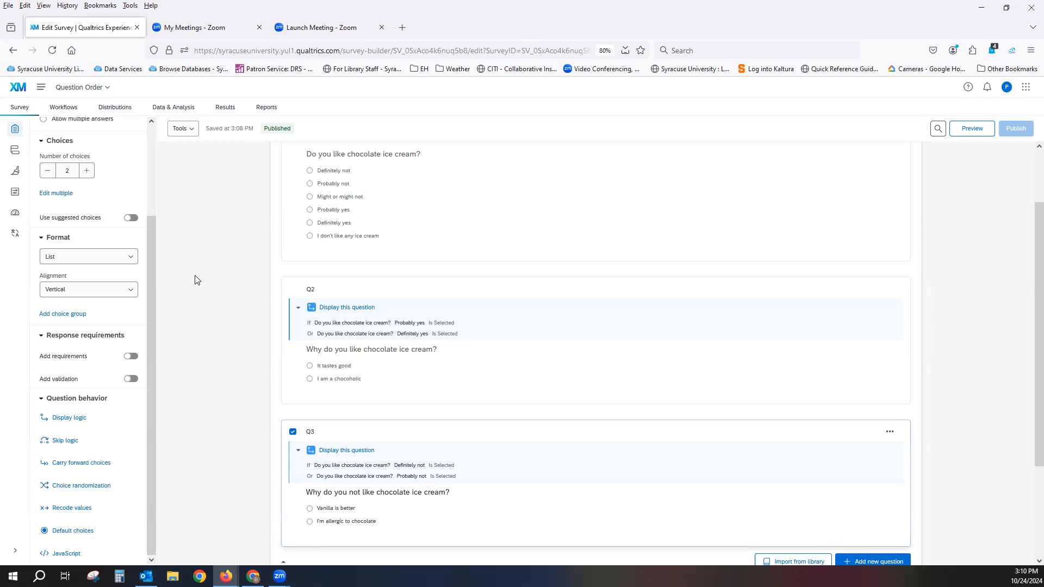
# Step: Open the existing display logic of Q2 for editing
pyautogui.scroll(-1, 192, 288)
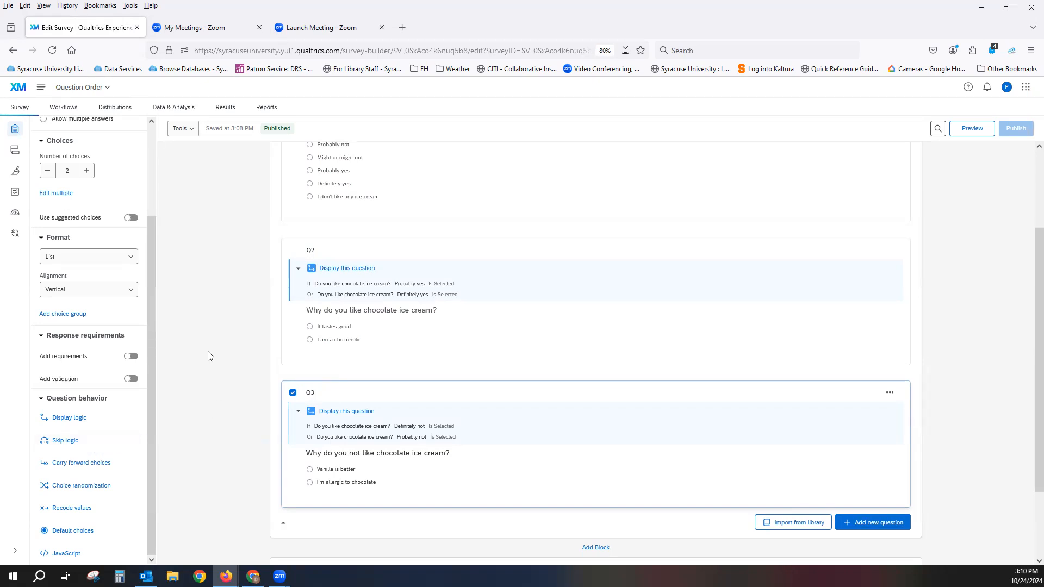
pyautogui.scroll(3, 116, 324)
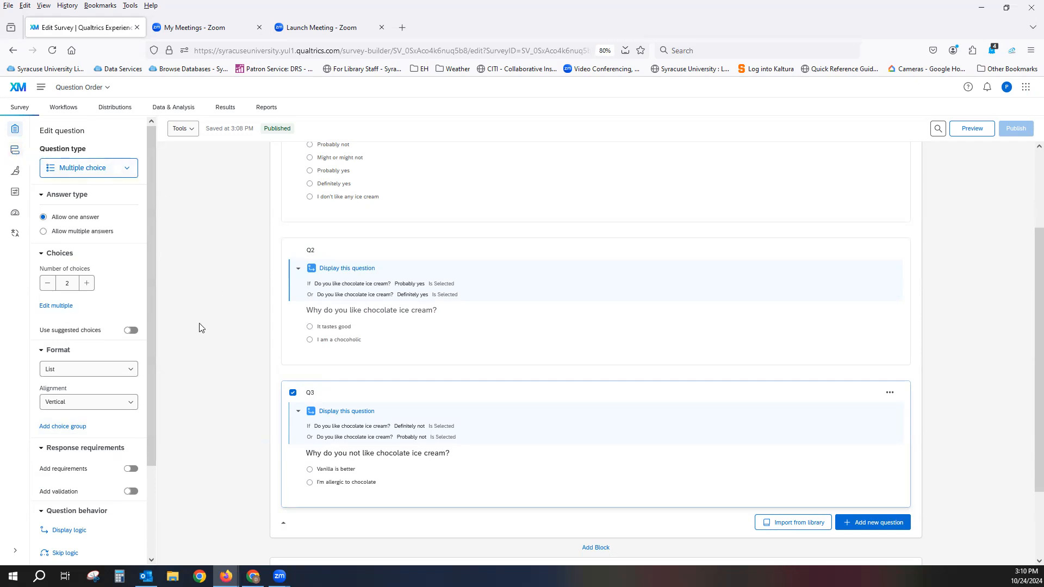
pyautogui.click(615, 289)
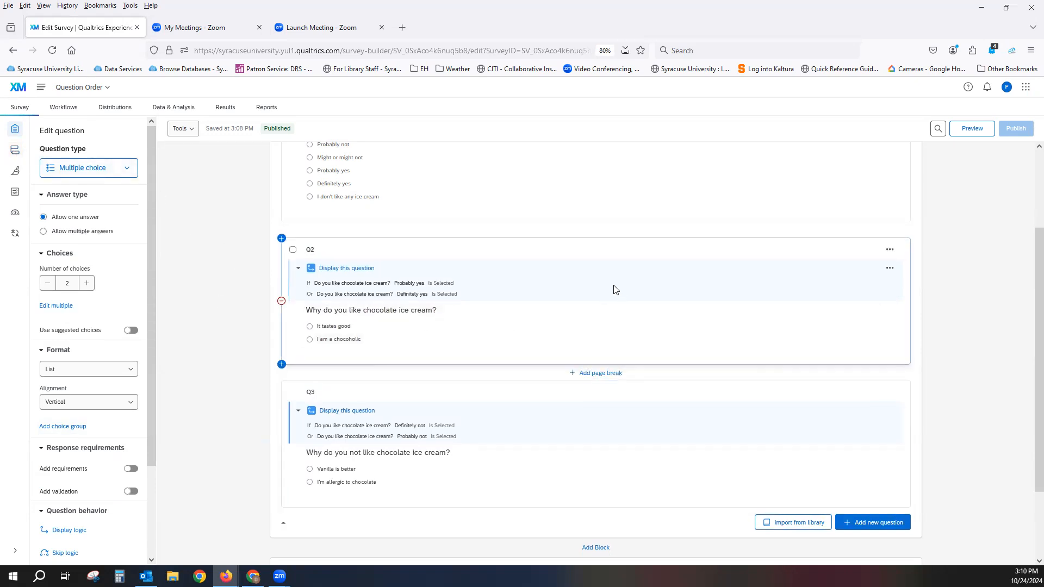
pyautogui.click(890, 270)
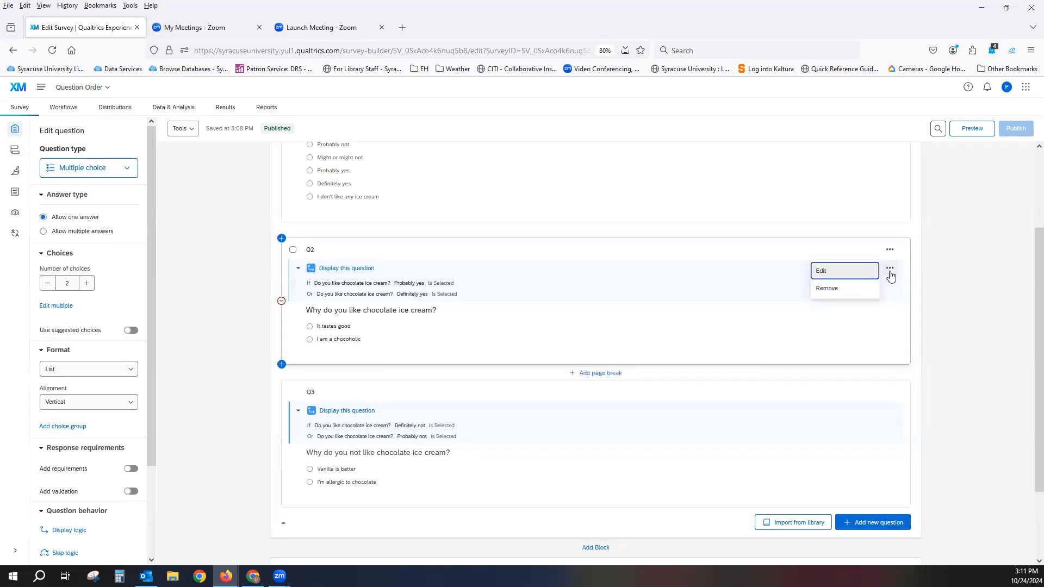
pyautogui.click(846, 268)
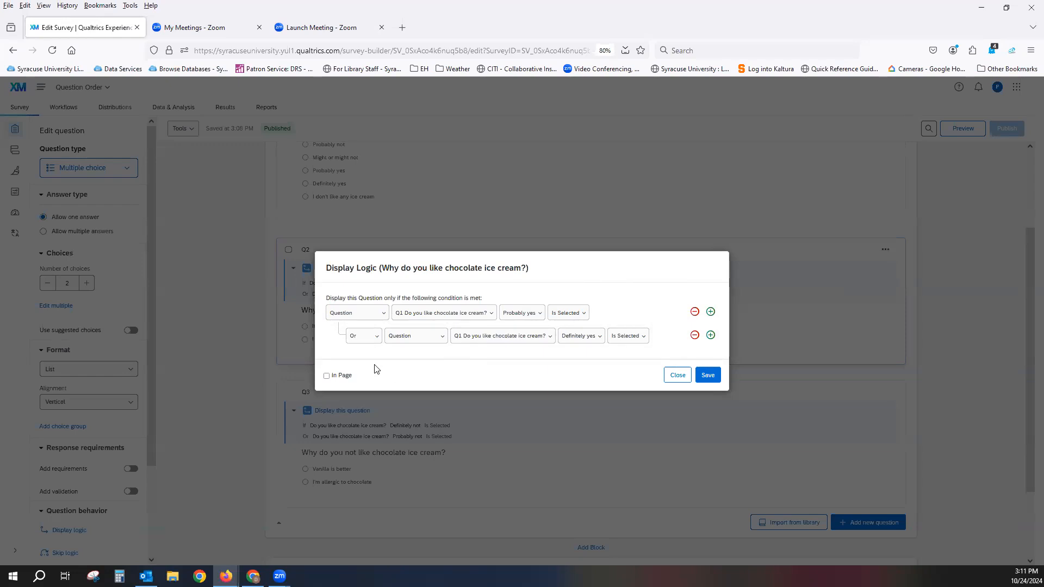
# Step: Move the "Definitely yes" condition to a new logic set, and add an Or condition for "Definitely yes" to the first set
pyautogui.click(376, 337)
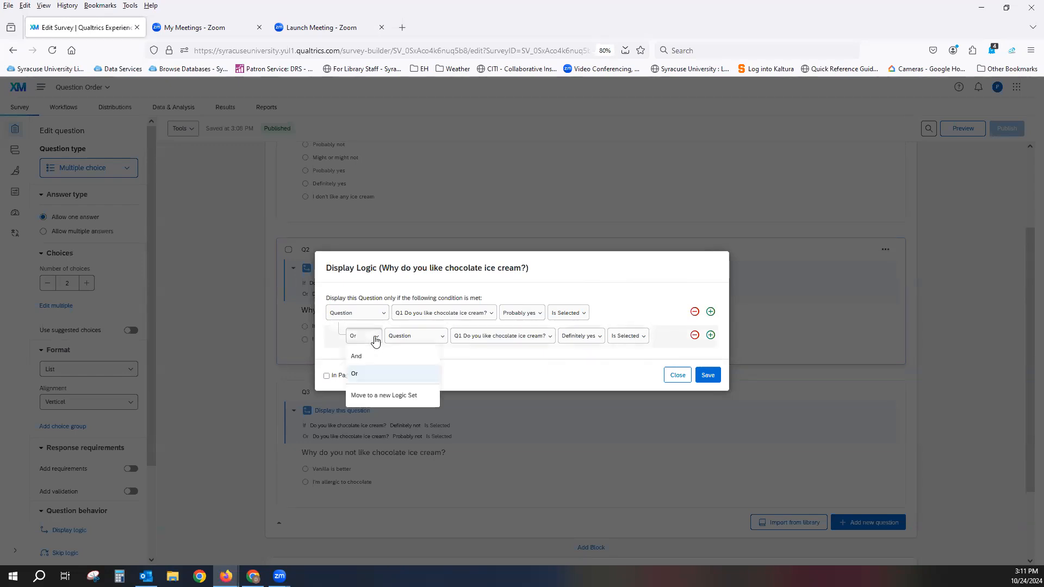
pyautogui.click(397, 398)
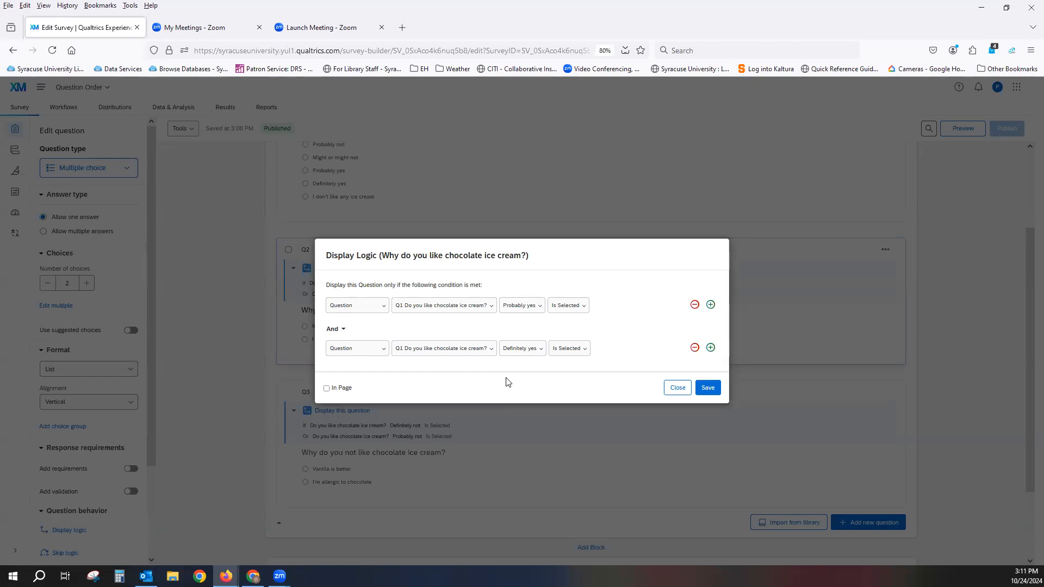
pyautogui.click(710, 306)
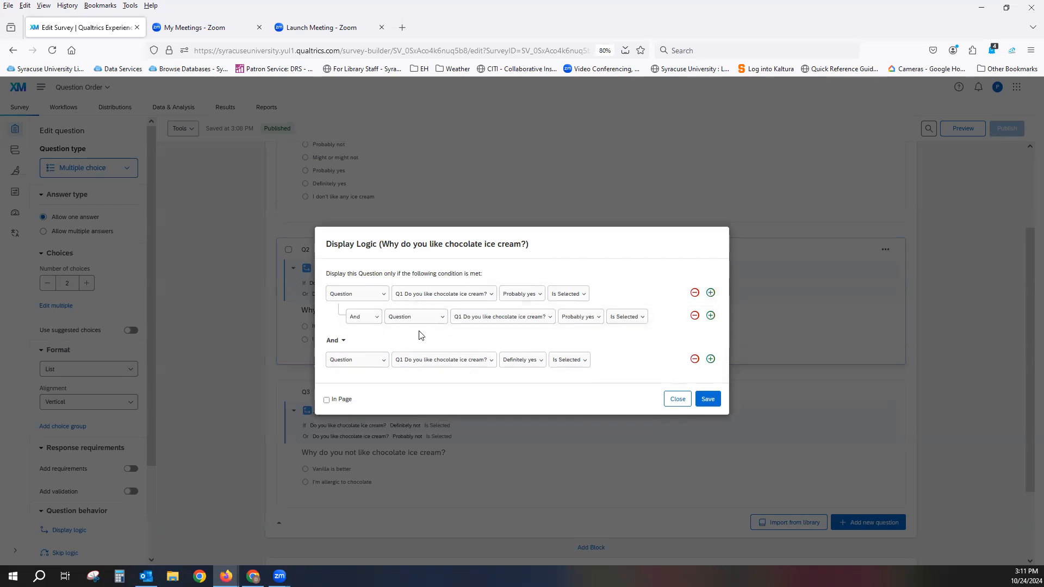
pyautogui.click(375, 319)
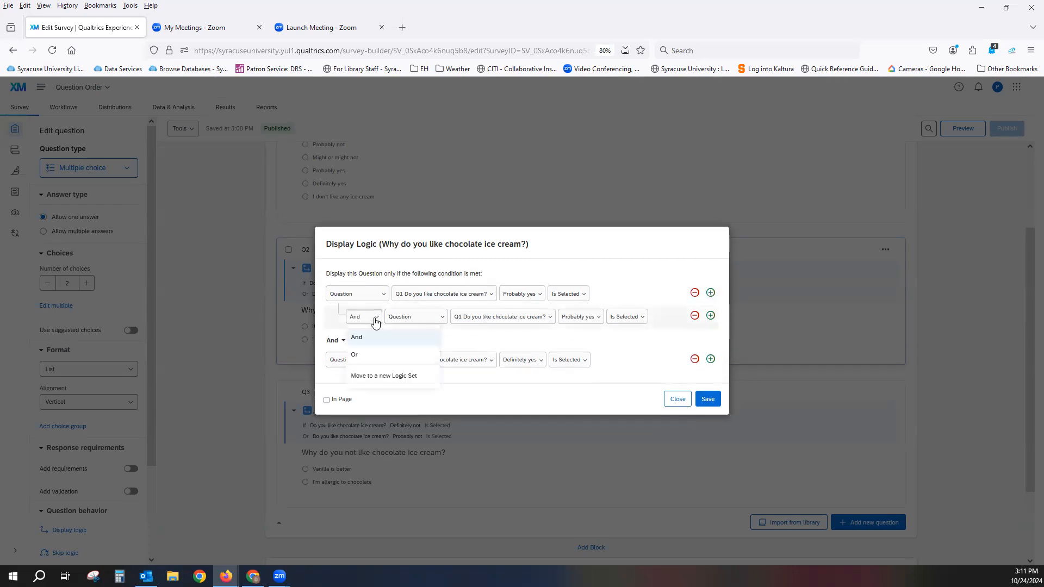
pyautogui.click(356, 354)
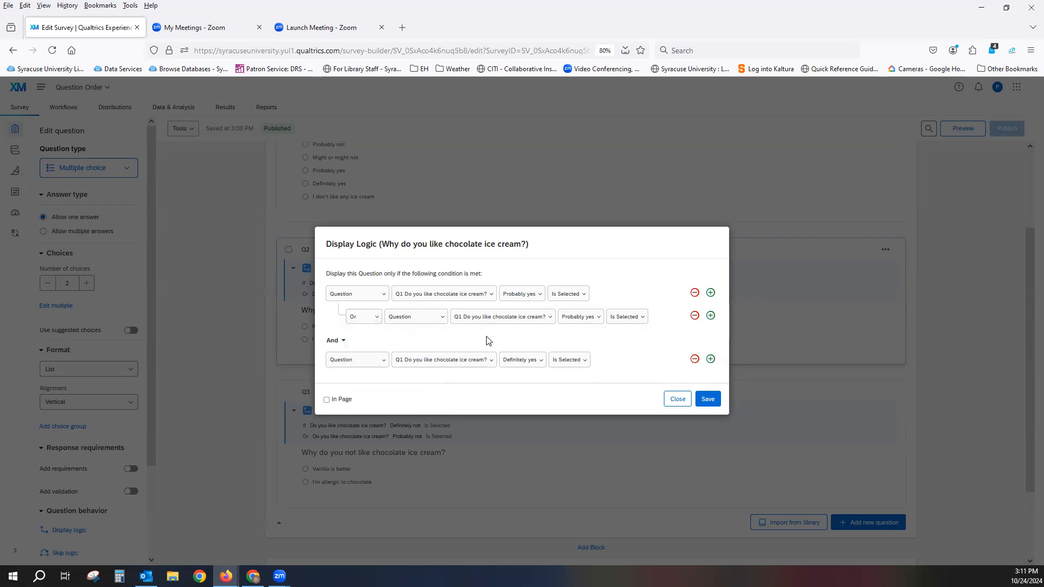
pyautogui.click(592, 321)
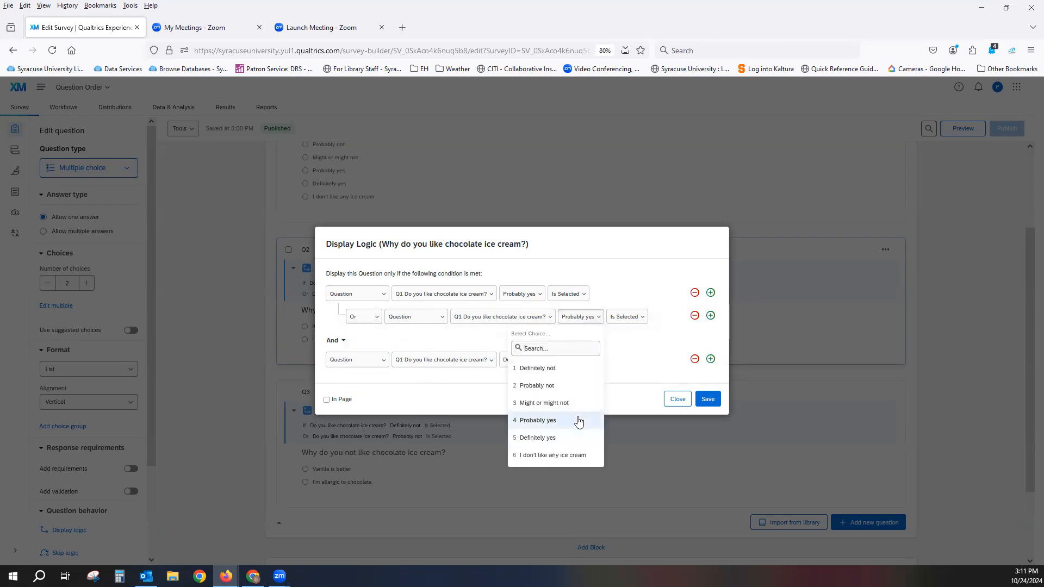
pyautogui.click(565, 439)
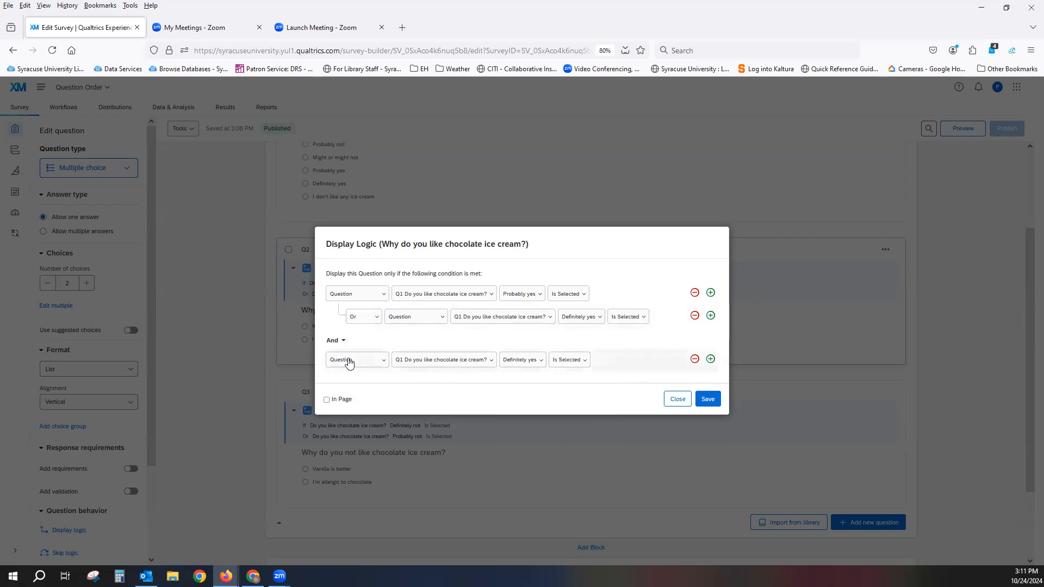
# Step: Set the second logic set's condition to the Q1 answer "Might or might not", keeping the sets joined by And
pyautogui.click(343, 342)
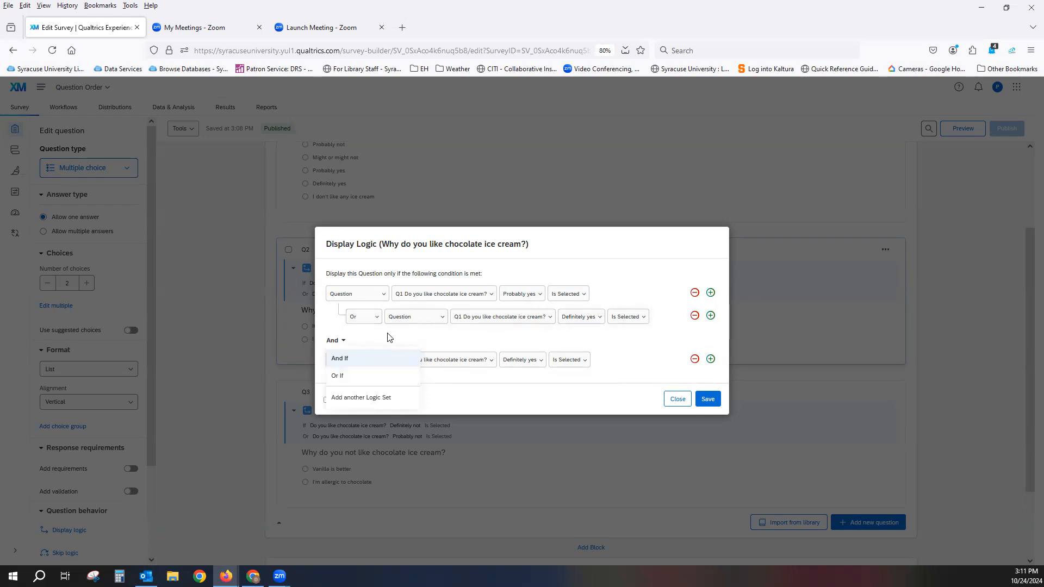
pyautogui.click(411, 336)
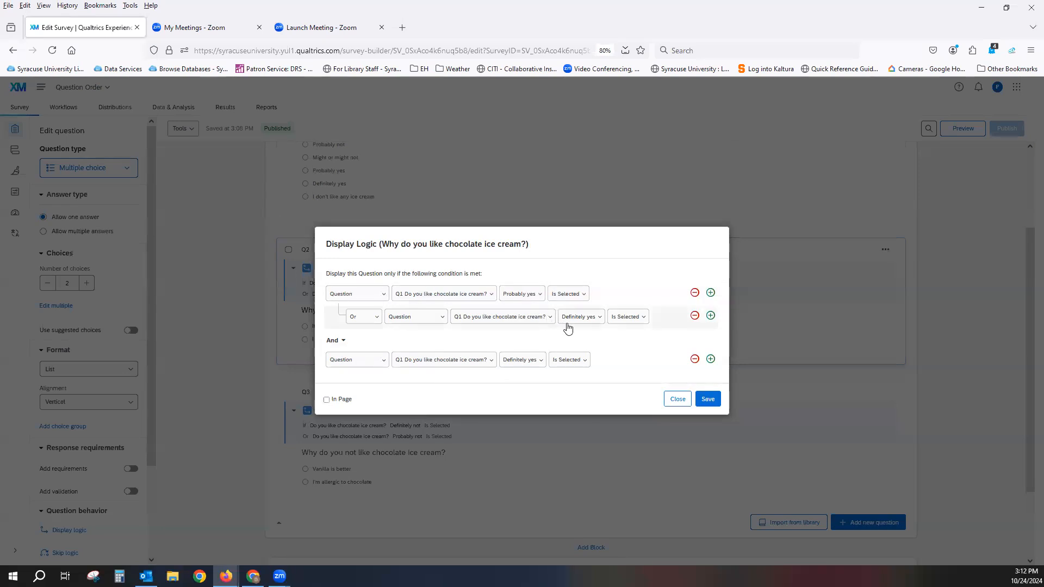
pyautogui.click(535, 360)
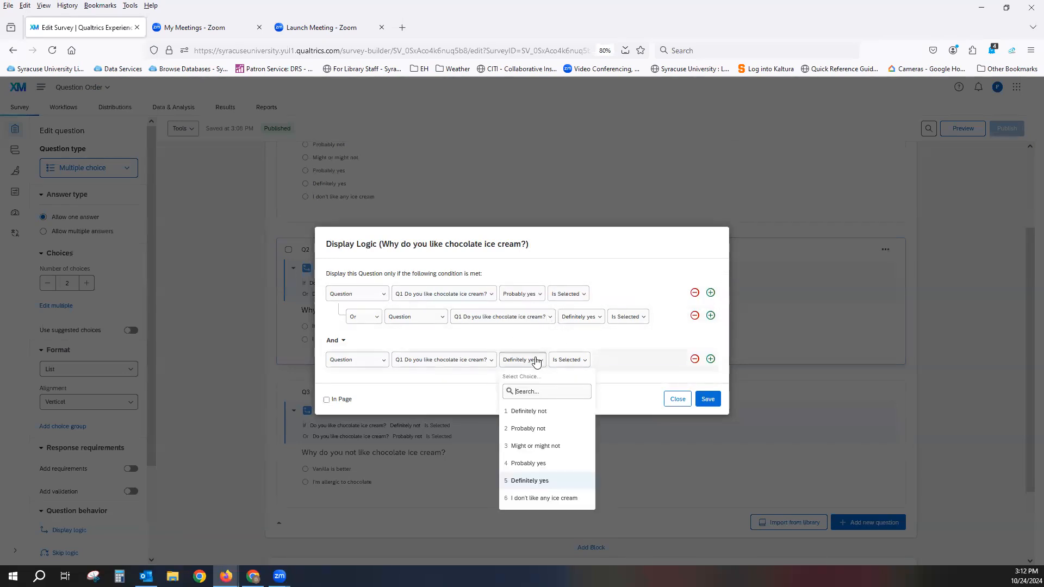
pyautogui.click(534, 446)
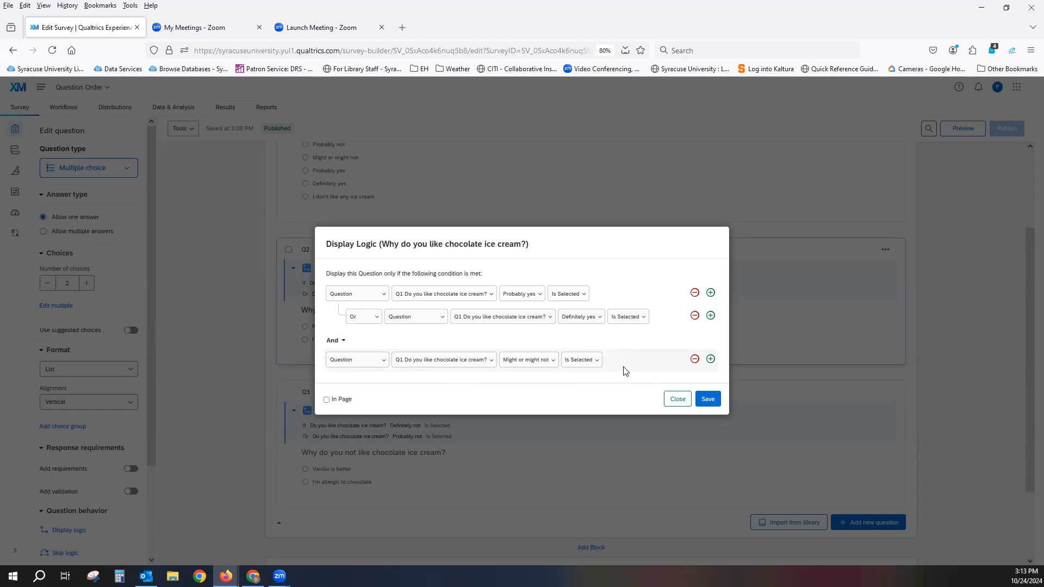
# Step: Remove the second logic set and the Or condition for "Definitely yes", and save Q2's display logic
pyautogui.click(694, 360)
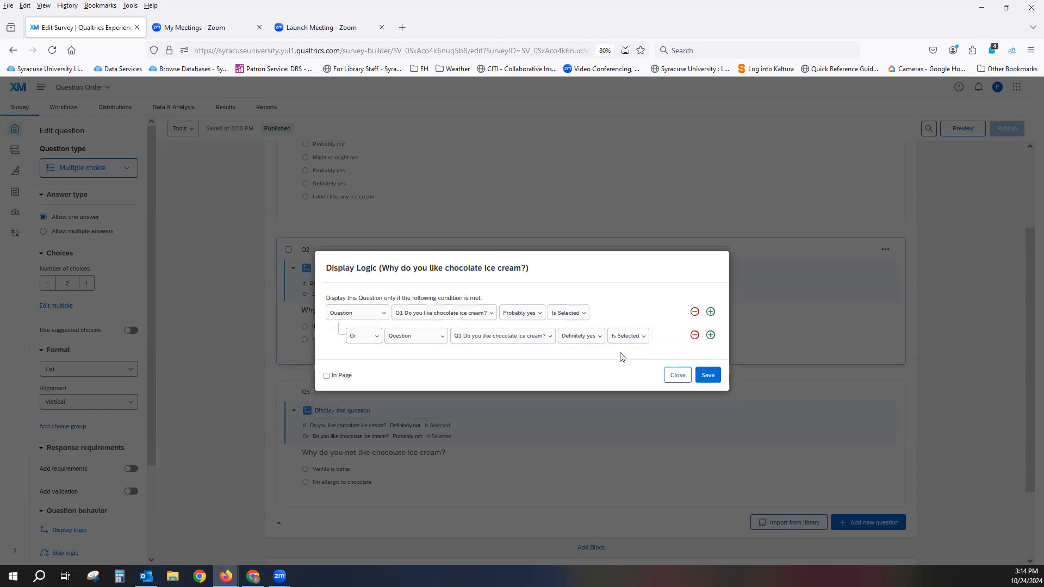
pyautogui.click(694, 335)
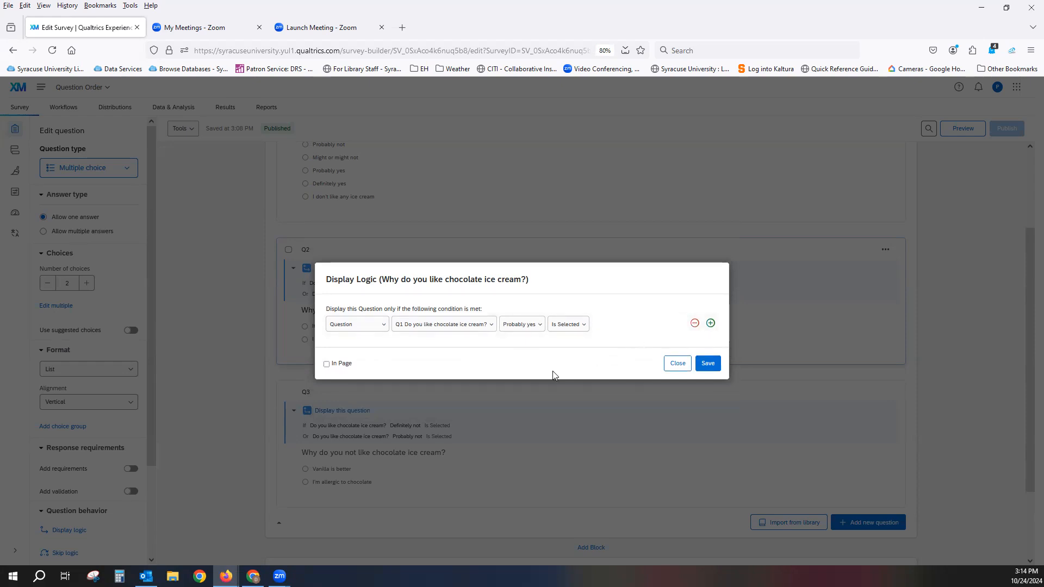
pyautogui.click(713, 366)
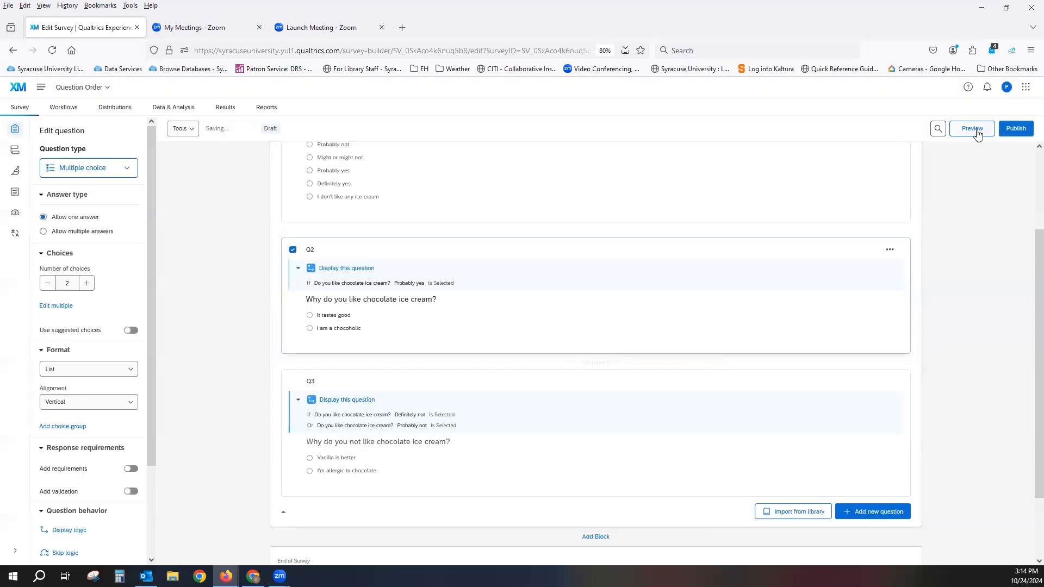
# Step: Publish the survey with the reduced Q2 display logic
pyautogui.click(1016, 128)
pyautogui.click(645, 415)
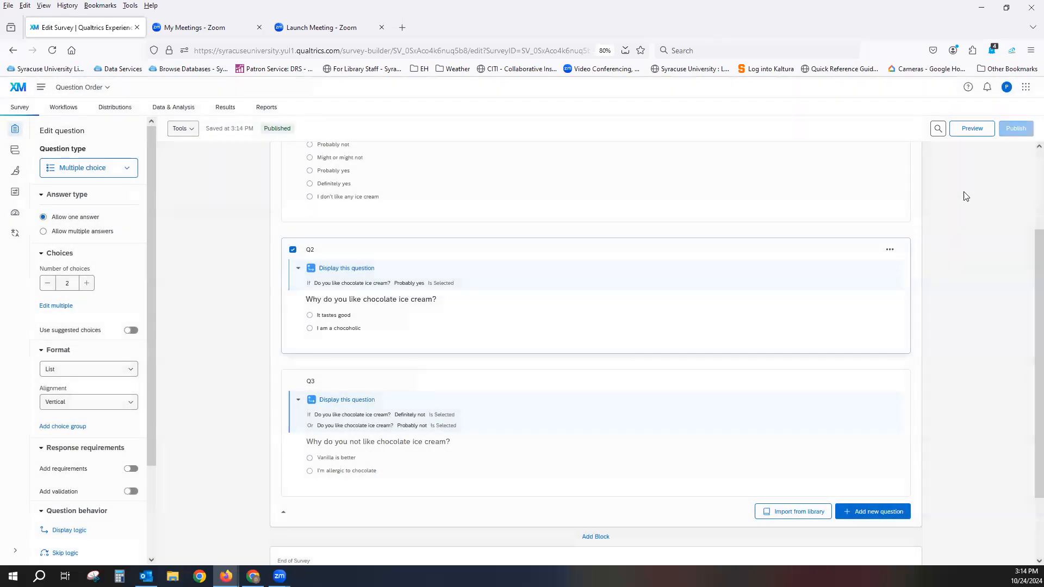
# Step: Preview the published survey, answering "Probably yes" to Q1 and "It tastes good" to the follow-up question, and close the preview
pyautogui.click(973, 136)
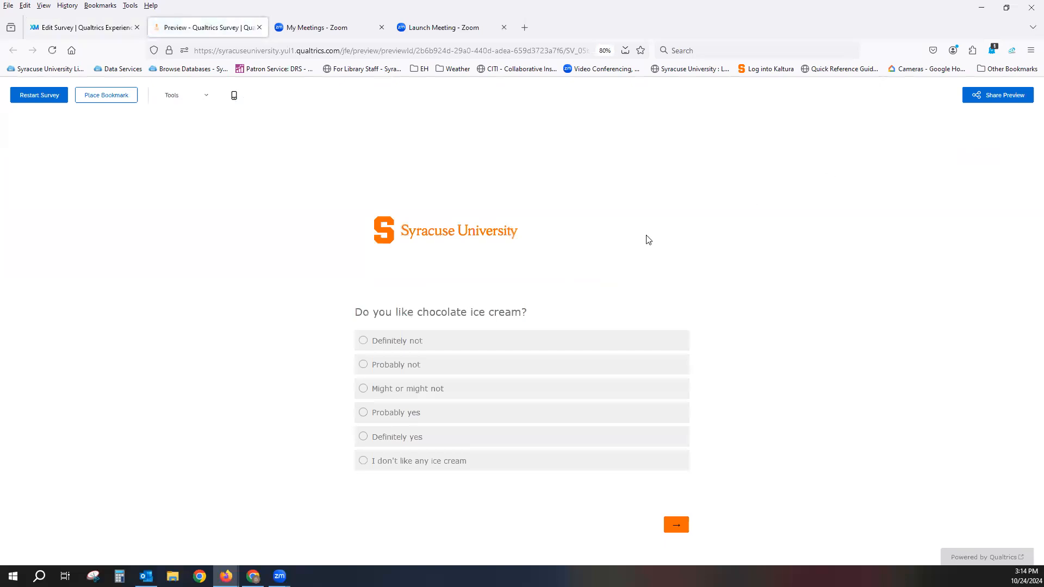
pyautogui.click(369, 415)
pyautogui.click(676, 527)
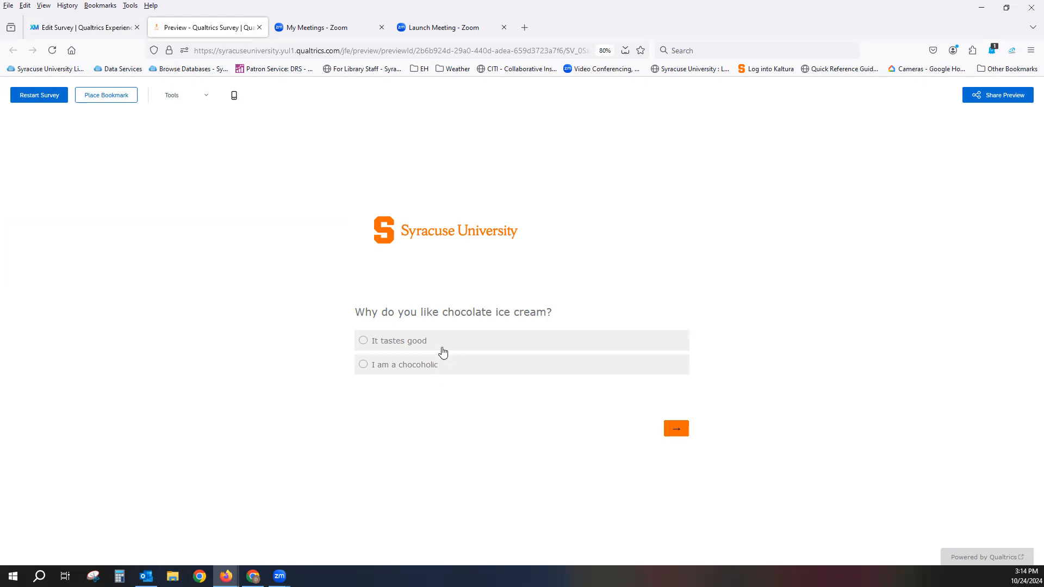
pyautogui.click(444, 340)
pyautogui.click(677, 435)
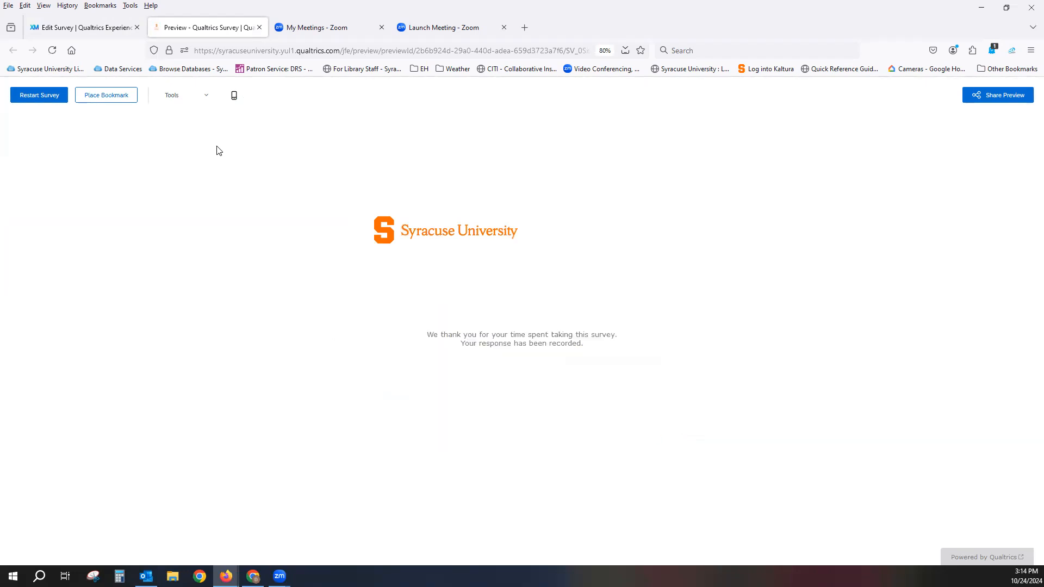
pyautogui.click(259, 28)
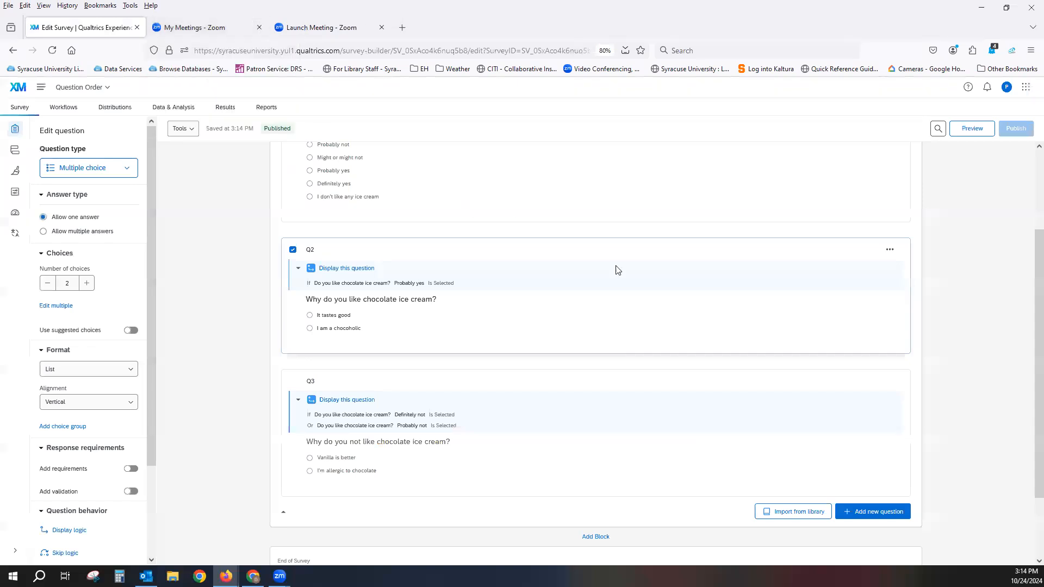
# Step: Enable the In Page option in Q2's display logic and save it
pyautogui.click(889, 272)
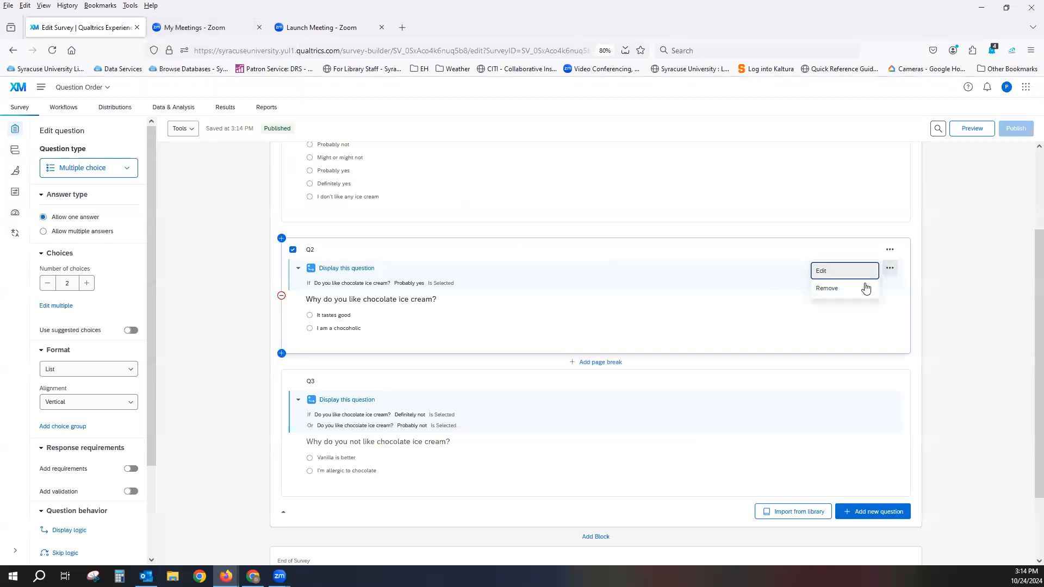
pyautogui.click(851, 272)
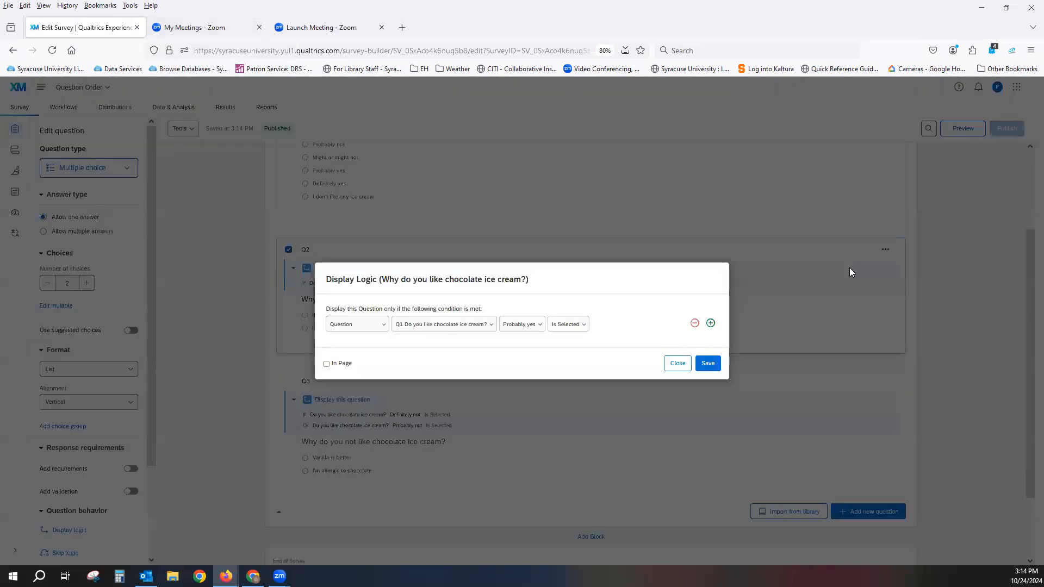
pyautogui.click(327, 363)
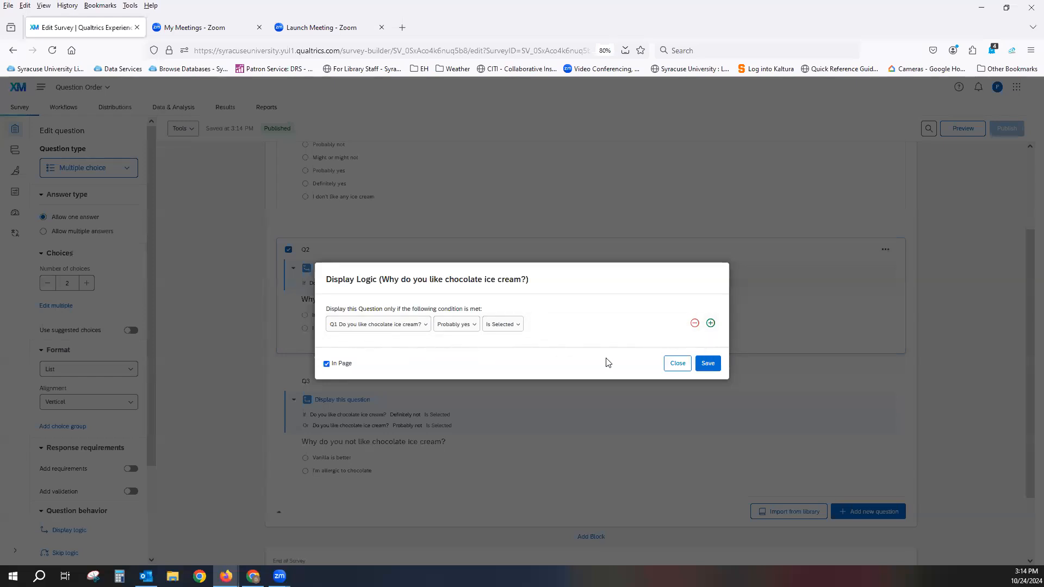
pyautogui.click(710, 365)
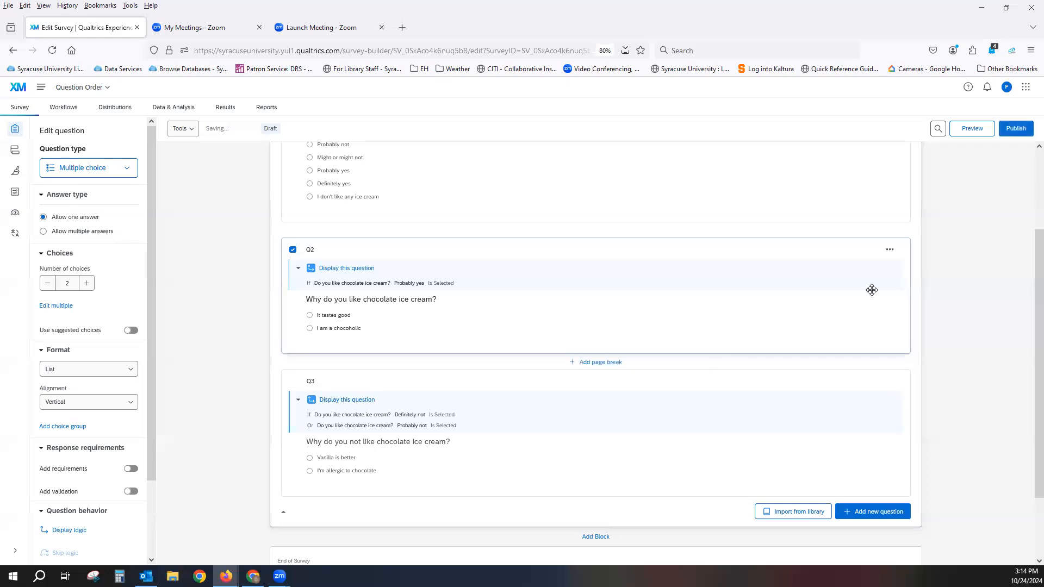
# Step: Preview the survey, trying "Probably yes", "Probably not" and "Definitely yes" on Q1 to check the in-page follow-up question, and close the preview
pyautogui.click(972, 128)
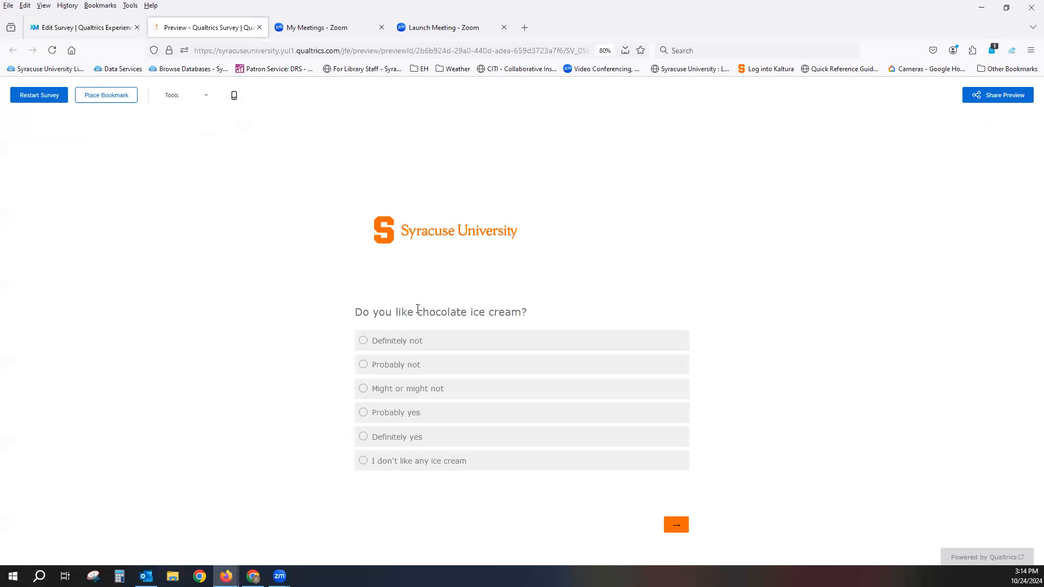
pyautogui.click(389, 417)
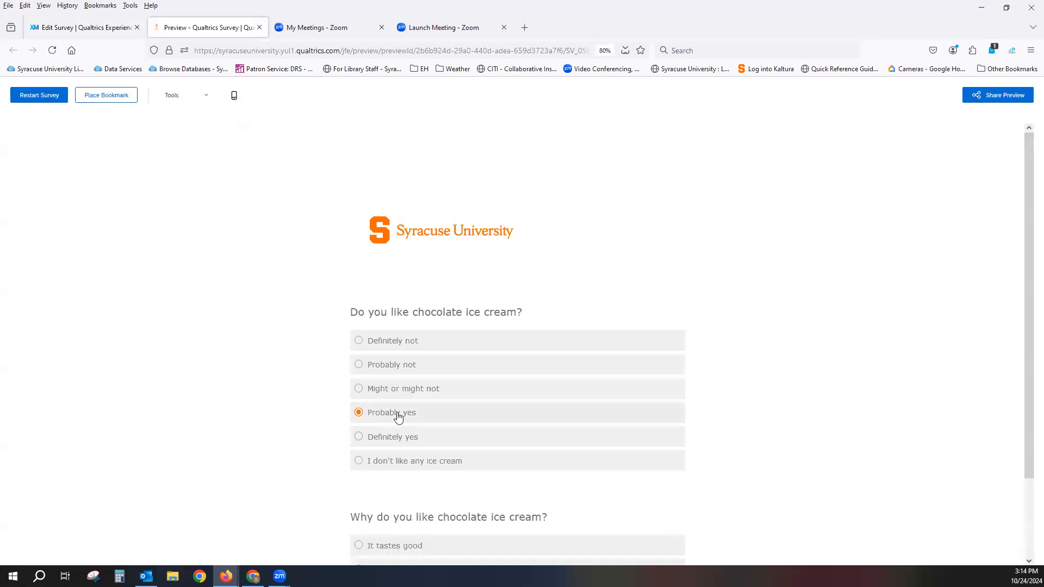
pyautogui.scroll(-3, 846, 361)
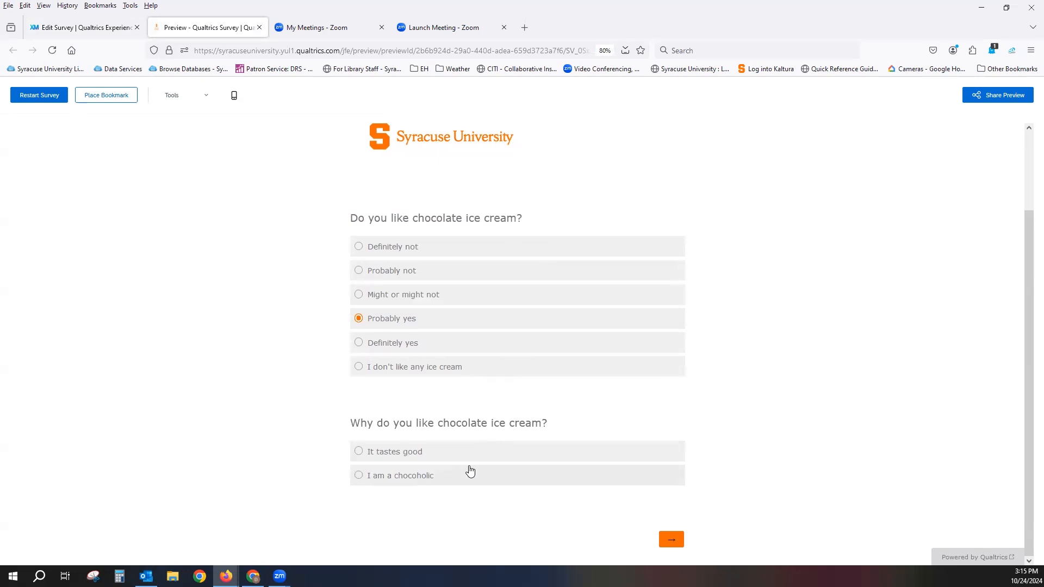
pyautogui.click(438, 270)
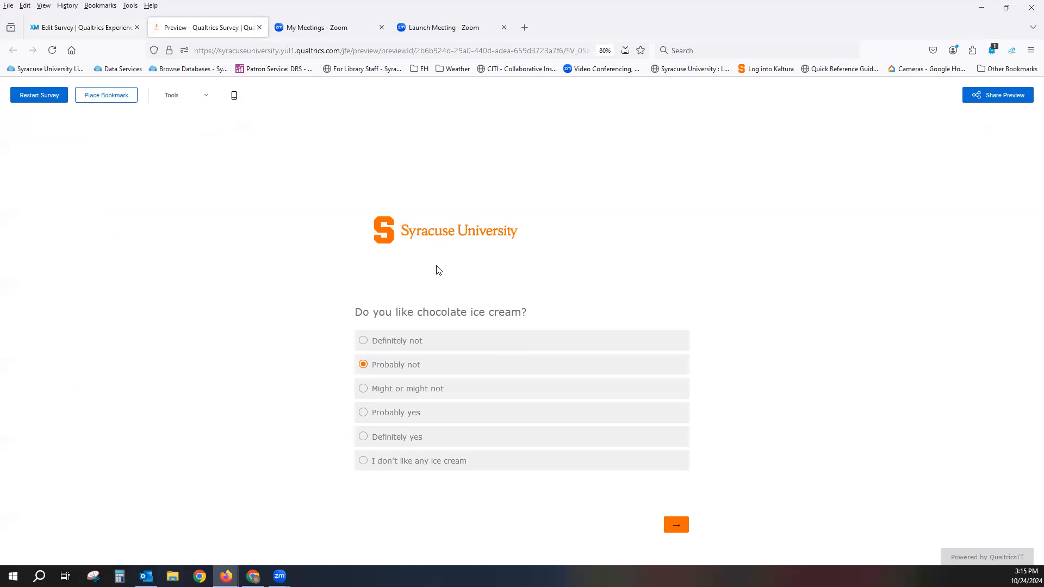
pyautogui.click(400, 438)
pyautogui.click(360, 437)
pyautogui.click(362, 413)
pyautogui.scroll(-2, 241, 369)
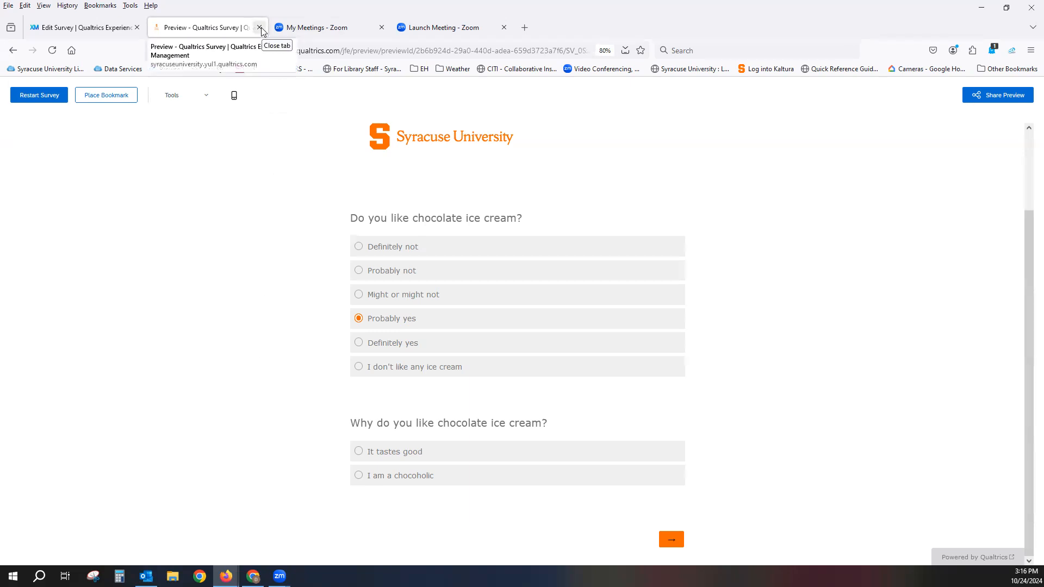
pyautogui.click(260, 27)
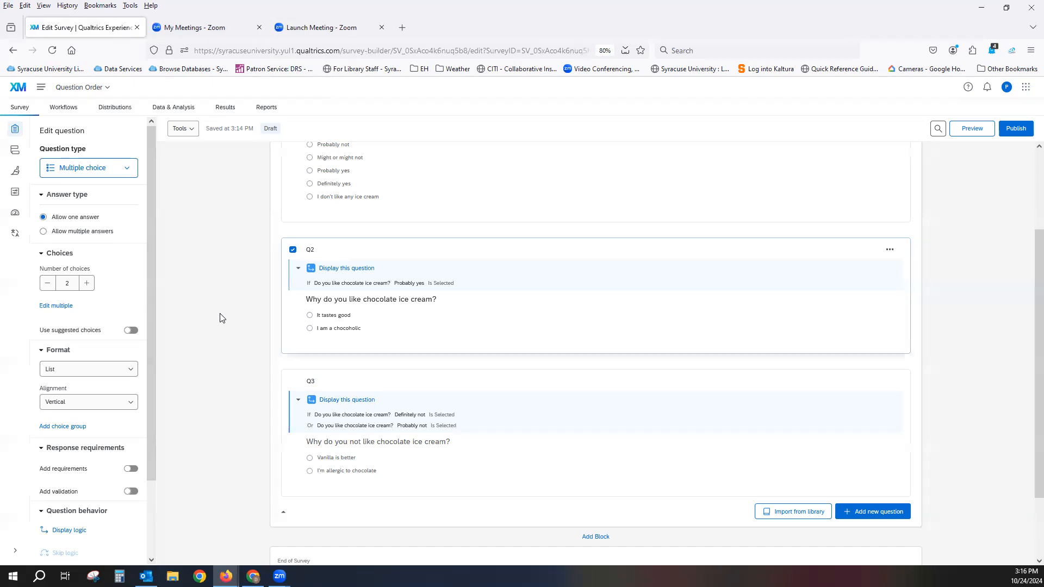
# Step: Add skip logic to Q1 that skips to Q2 if "I don't like any ice cream" Is Selected
pyautogui.scroll(3, 221, 318)
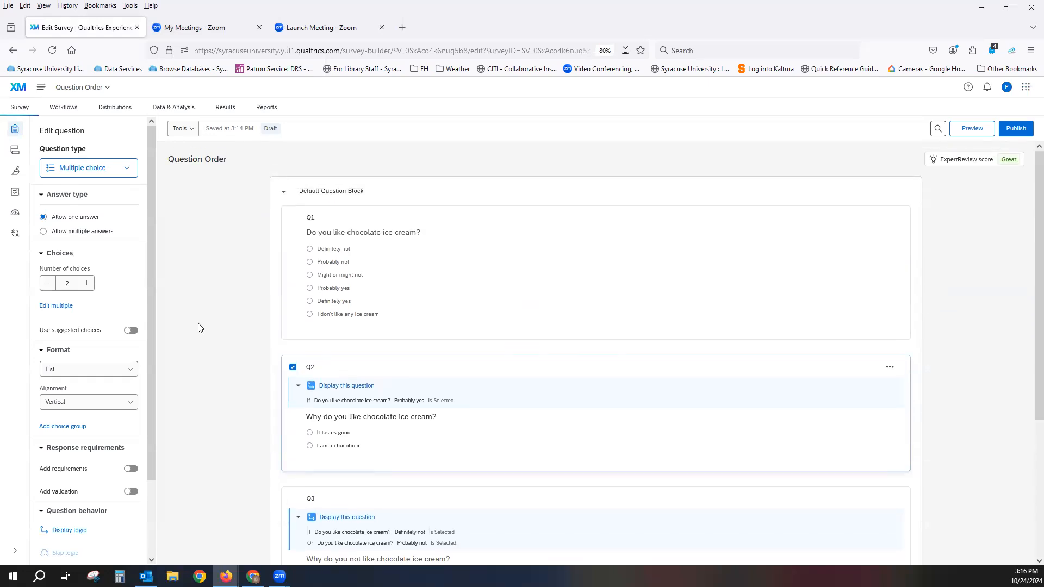
pyautogui.scroll(-3, 112, 273)
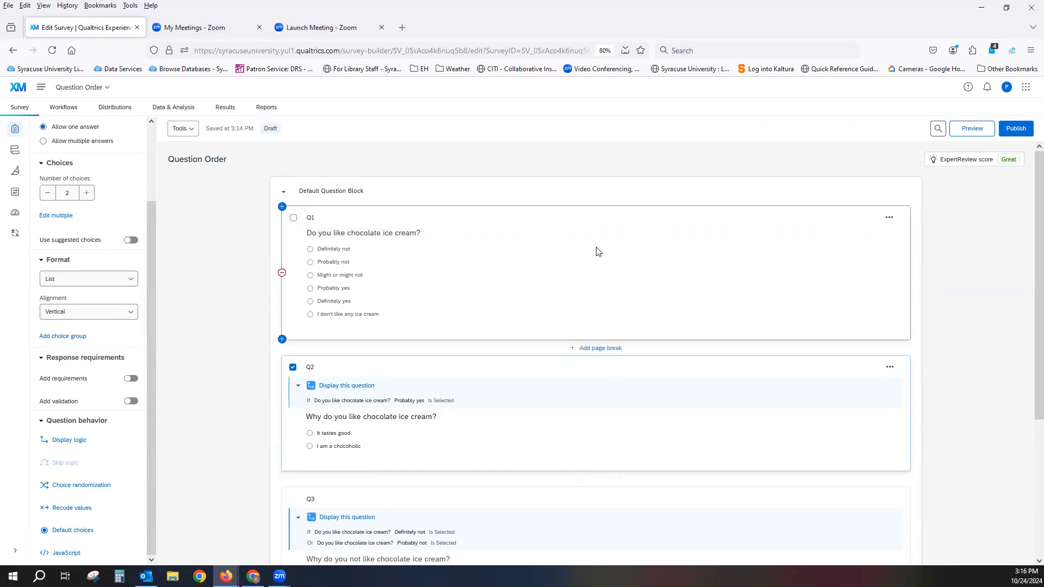
pyautogui.click(602, 220)
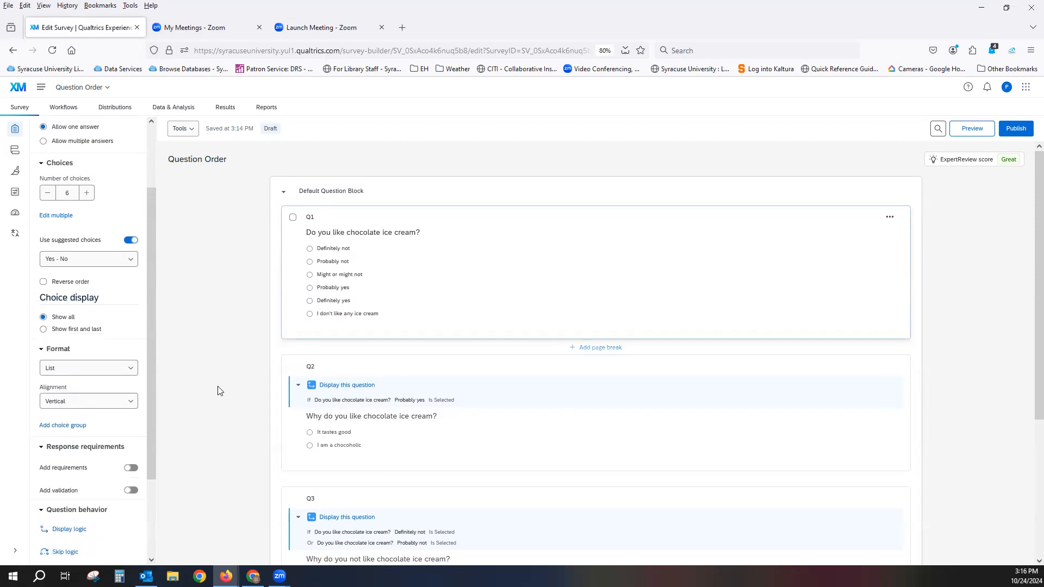
pyautogui.click(55, 553)
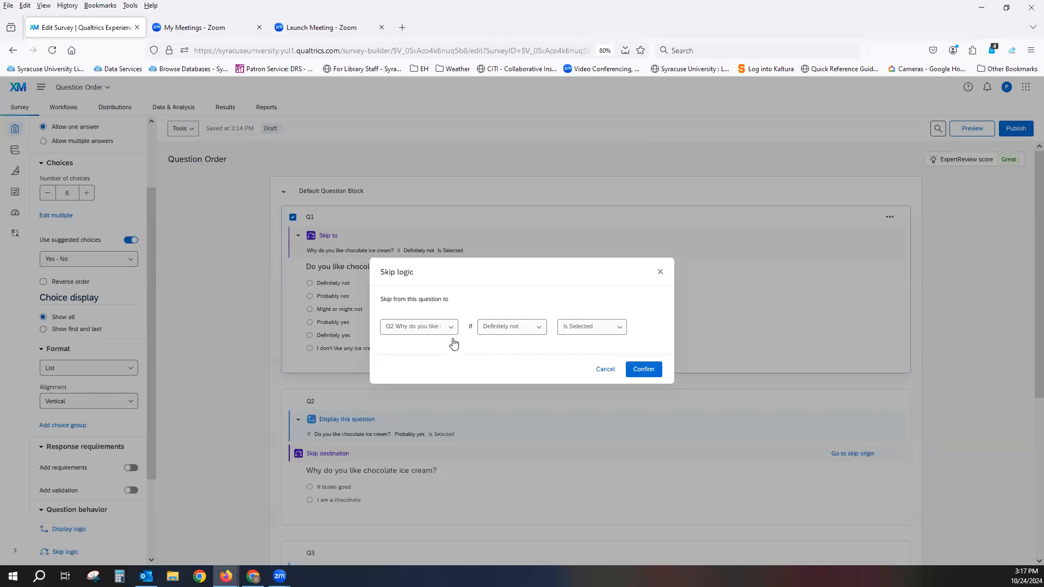
pyautogui.click(533, 331)
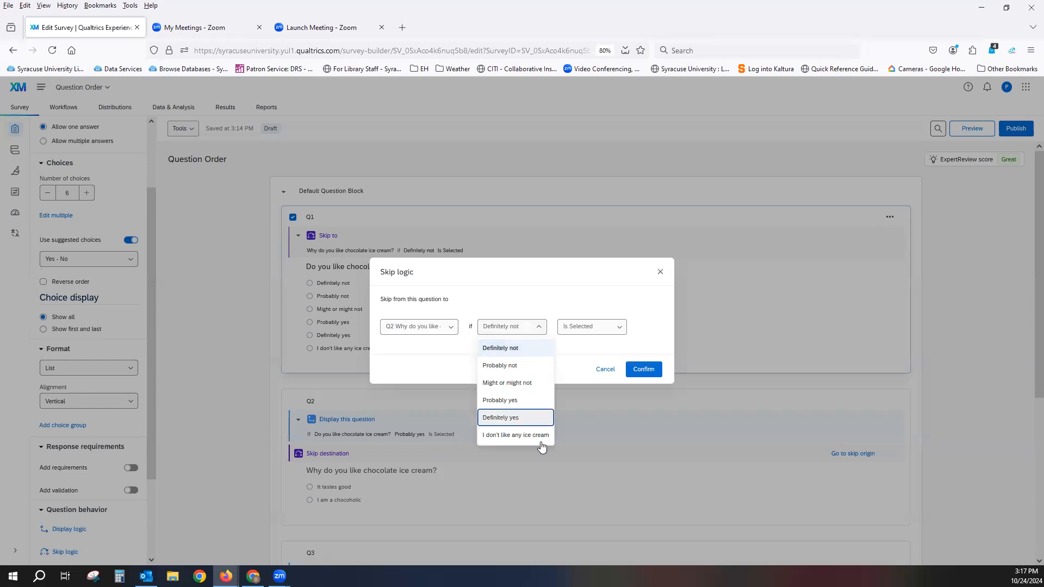
pyautogui.click(536, 436)
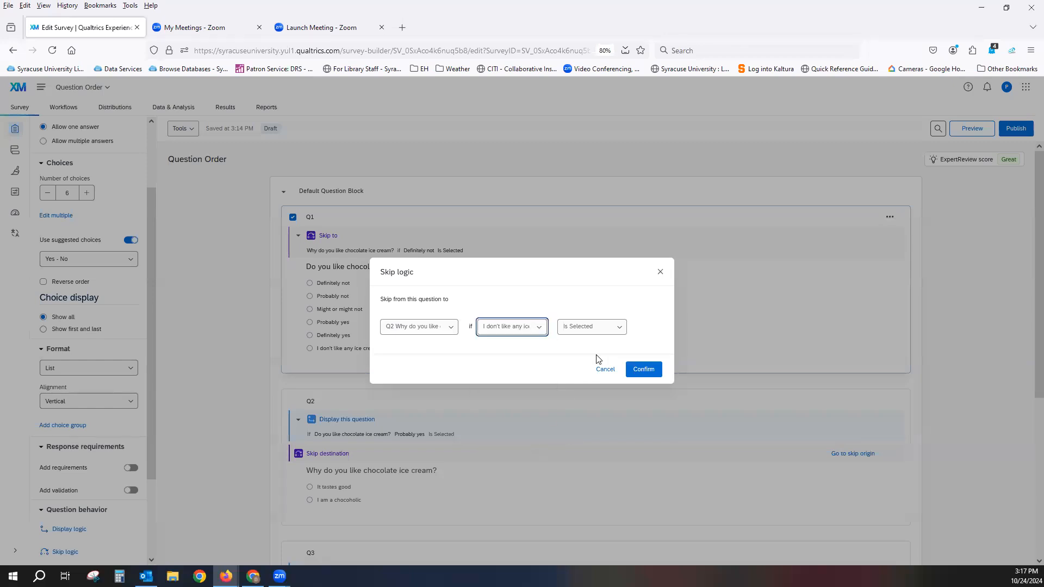
pyautogui.click(622, 326)
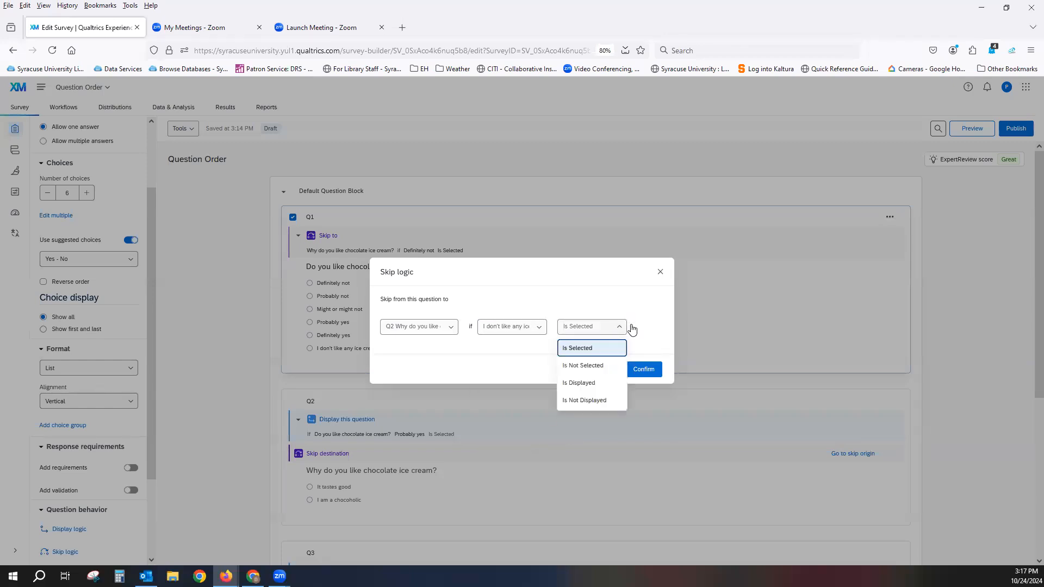
pyautogui.click(657, 336)
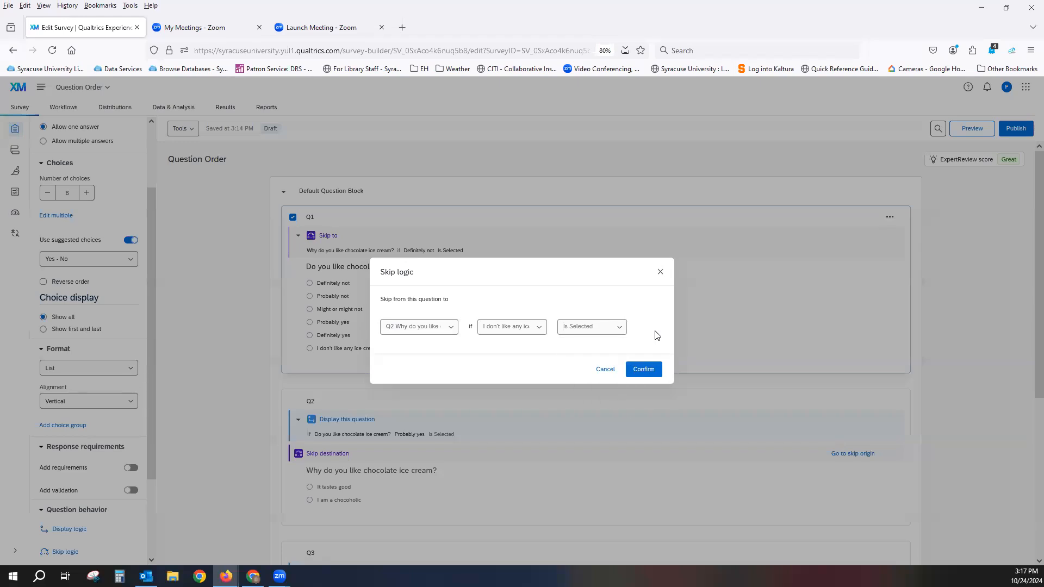
pyautogui.click(647, 374)
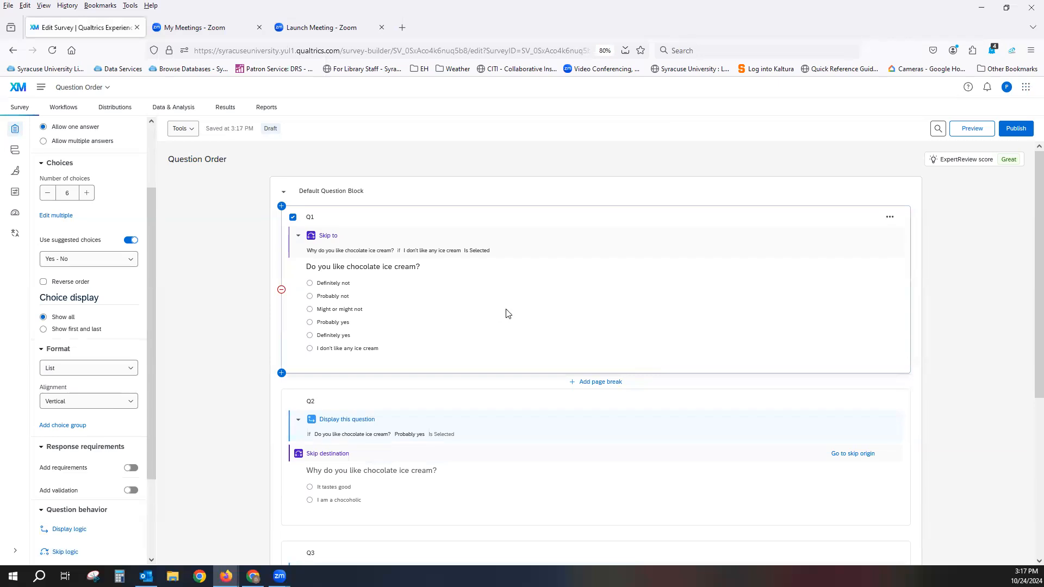
# Step: Preview the survey, answering "I don't like any ice cream" to Q1 and submitting it, and close the preview
pyautogui.click(971, 131)
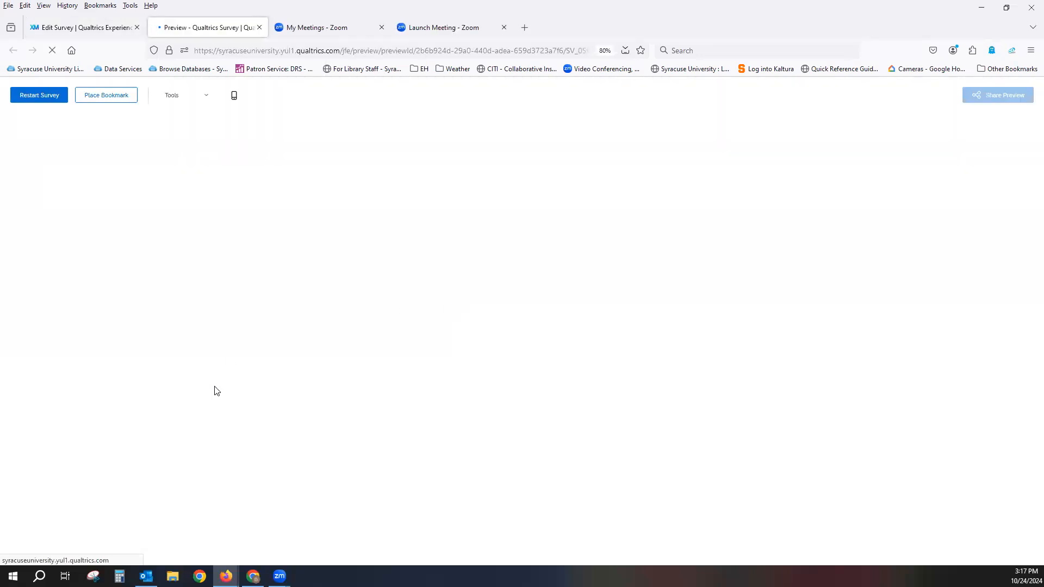
pyautogui.click(382, 466)
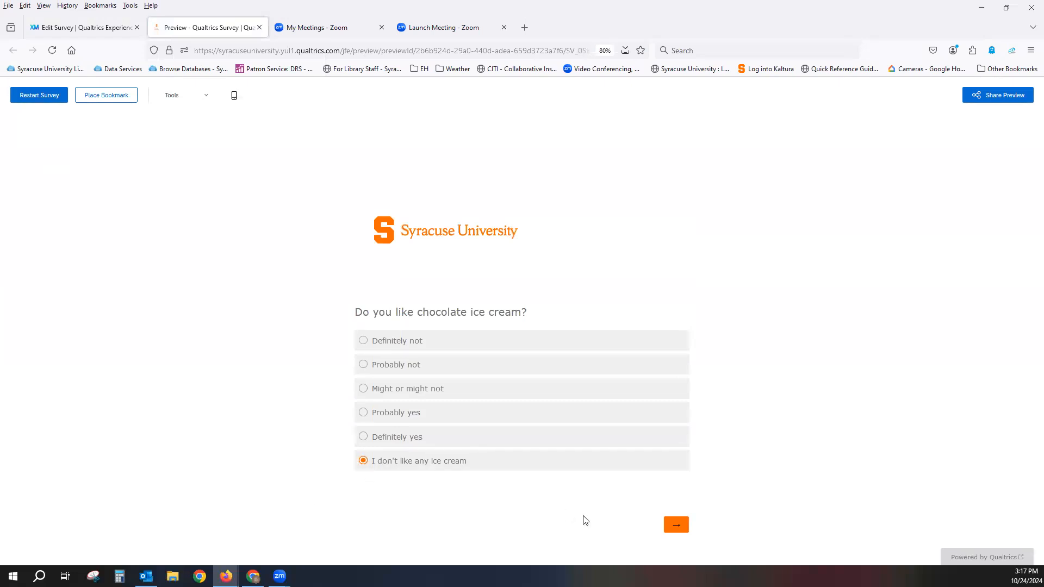
pyautogui.click(674, 526)
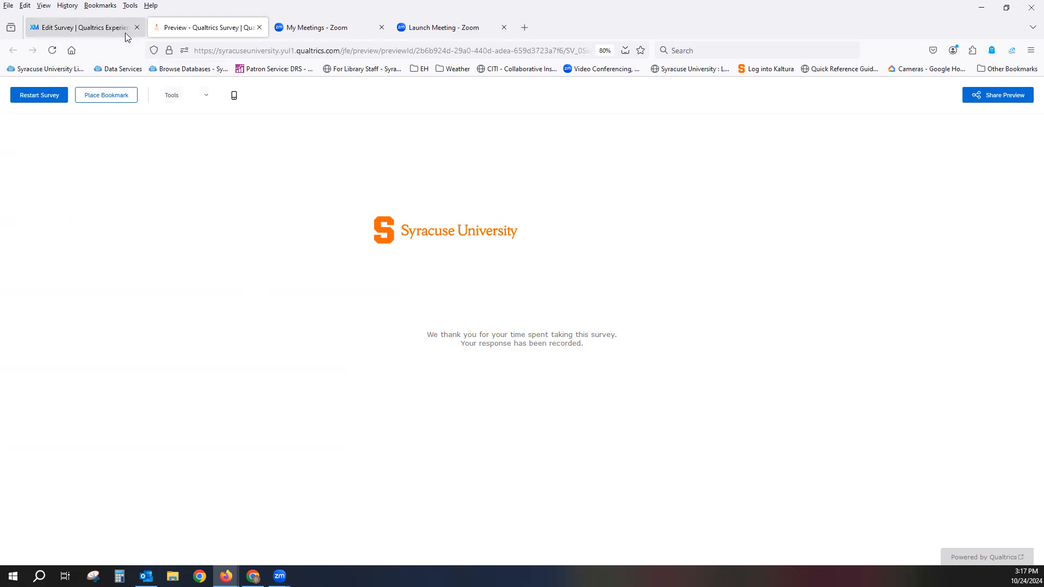
pyautogui.click(260, 27)
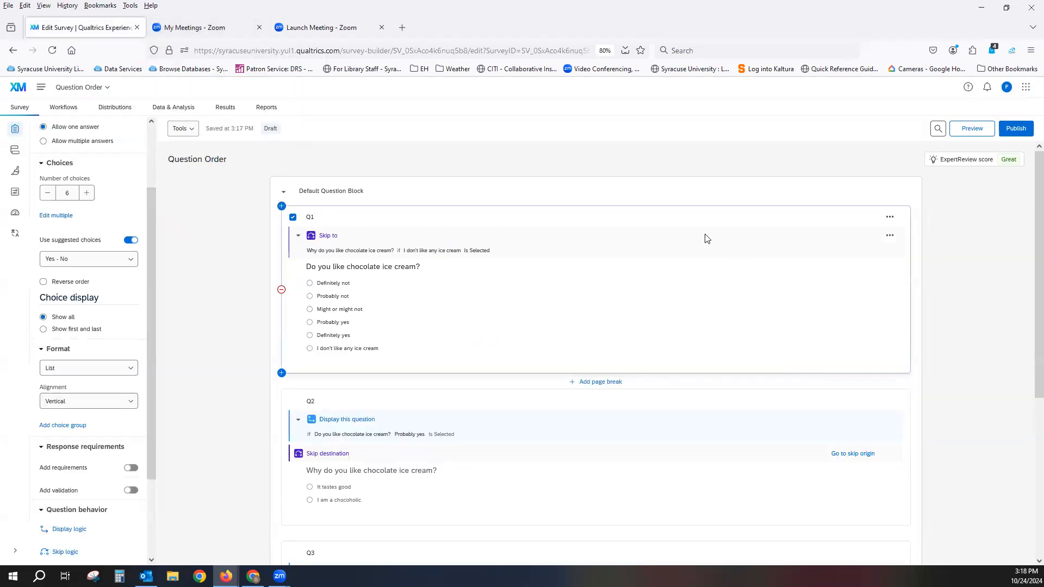
# Step: Review the conditions and advanced options of Q1's skip logic, leaving both without saving changes
pyautogui.click(888, 237)
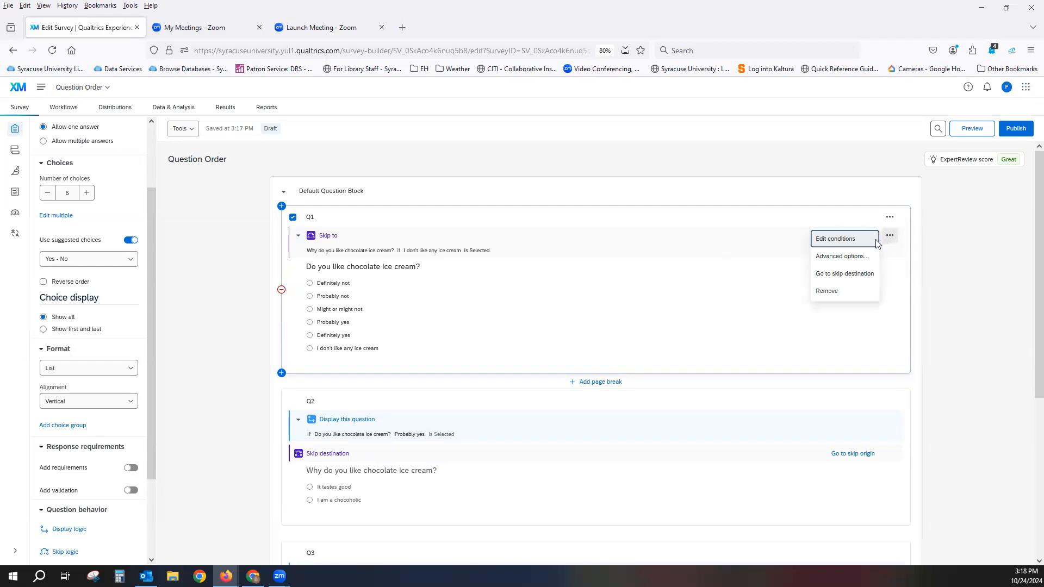
pyautogui.click(845, 243)
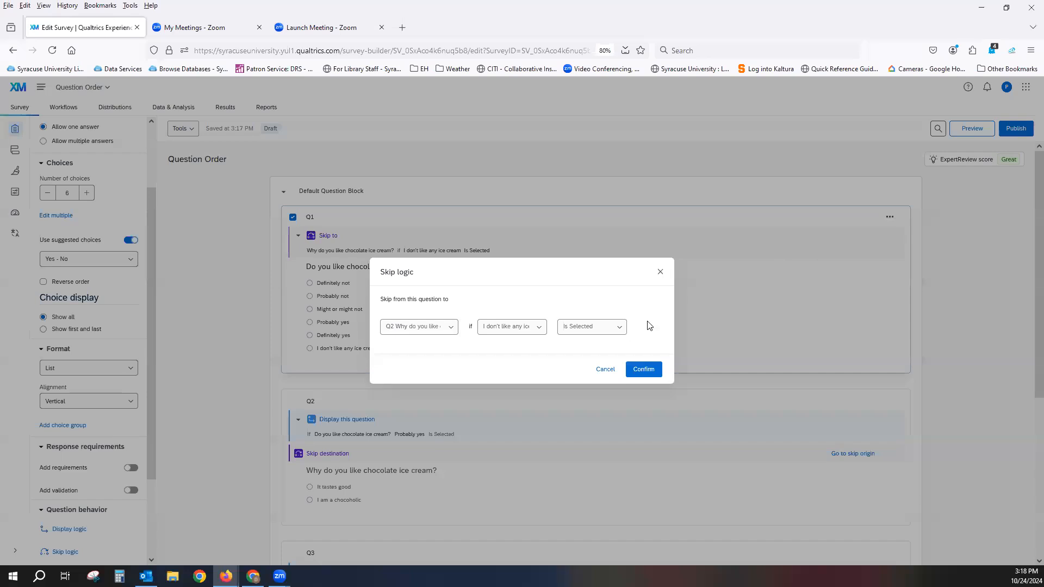
pyautogui.click(599, 374)
pyautogui.click(890, 218)
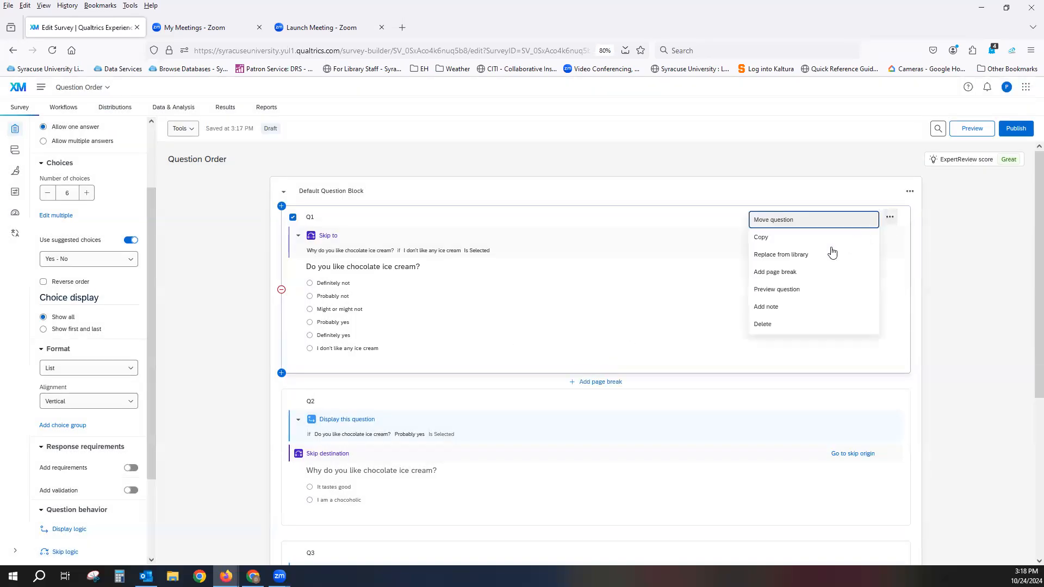
pyautogui.click(655, 352)
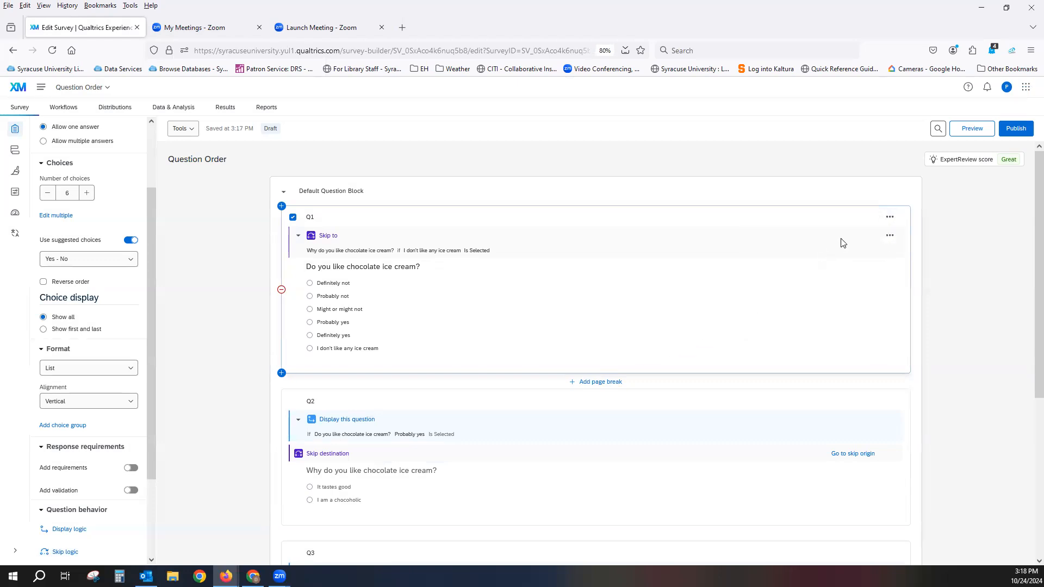
pyautogui.click(889, 239)
pyautogui.click(861, 260)
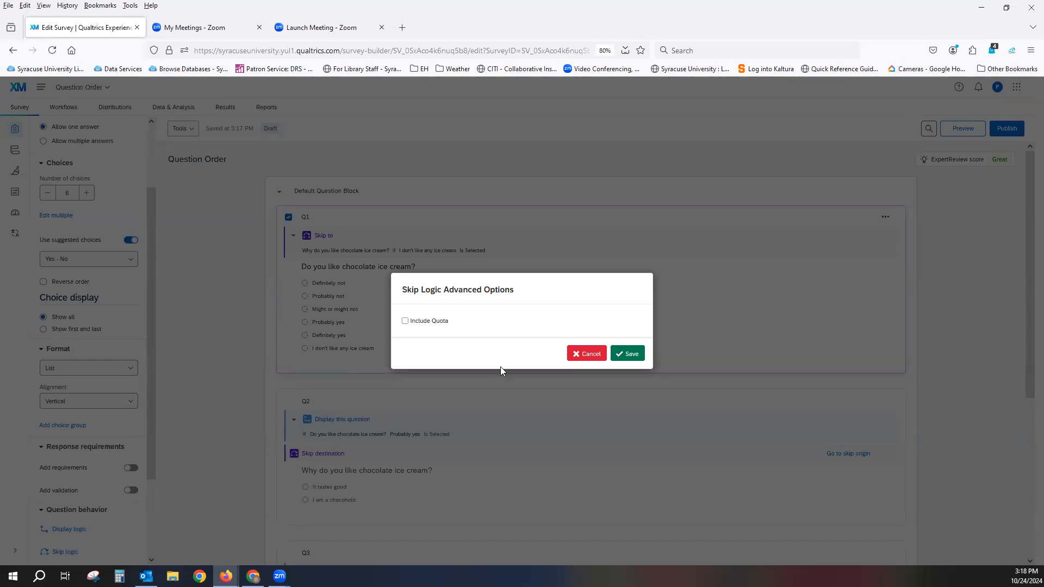
pyautogui.click(597, 356)
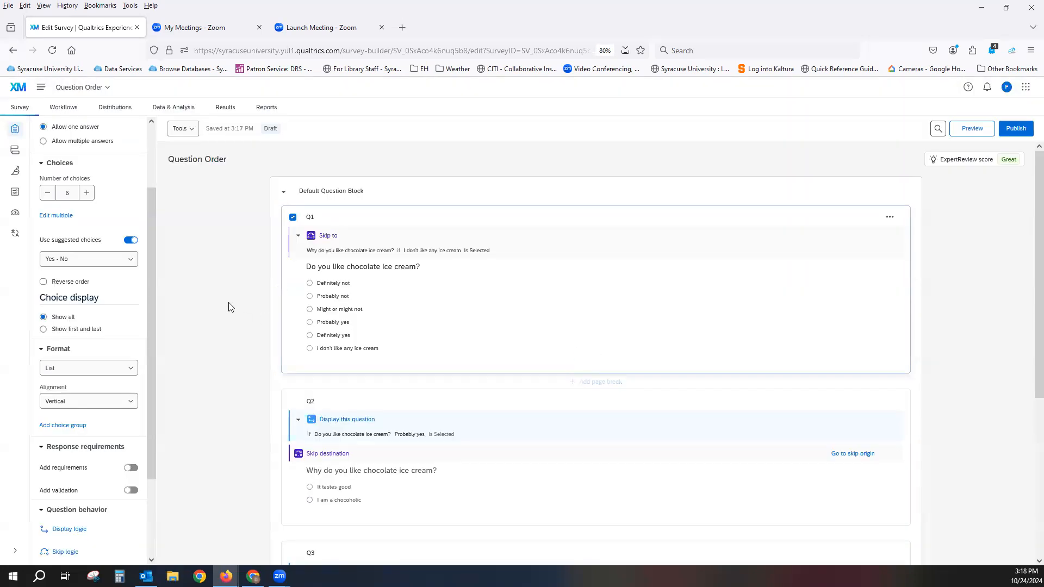
# Step: Add a new block below the Default Question Block and insert a multiple choice question in it
pyautogui.scroll(-5, 229, 308)
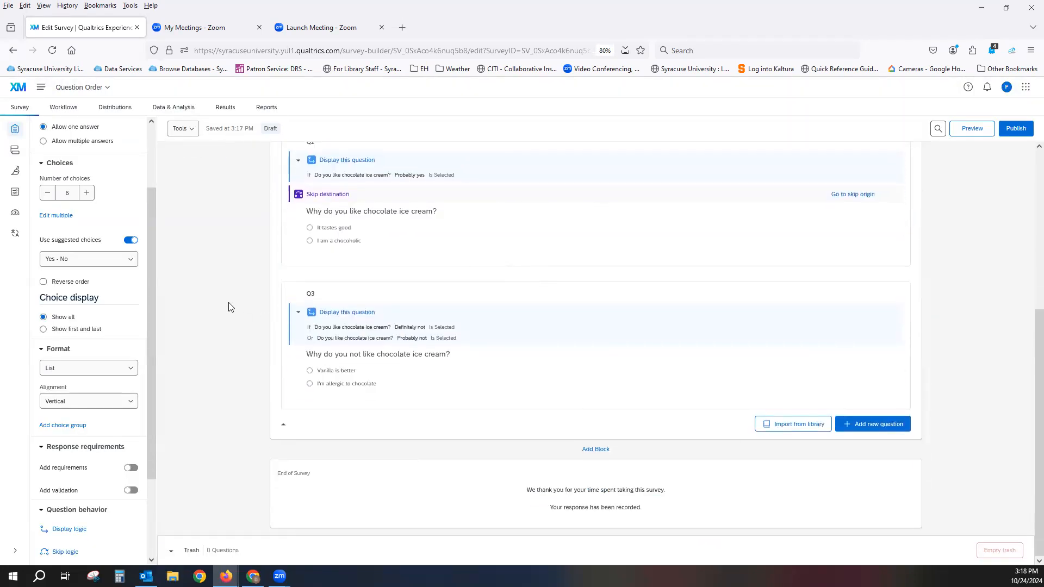
pyautogui.scroll(5, 228, 307)
pyautogui.scroll(-5, 228, 307)
pyautogui.click(597, 450)
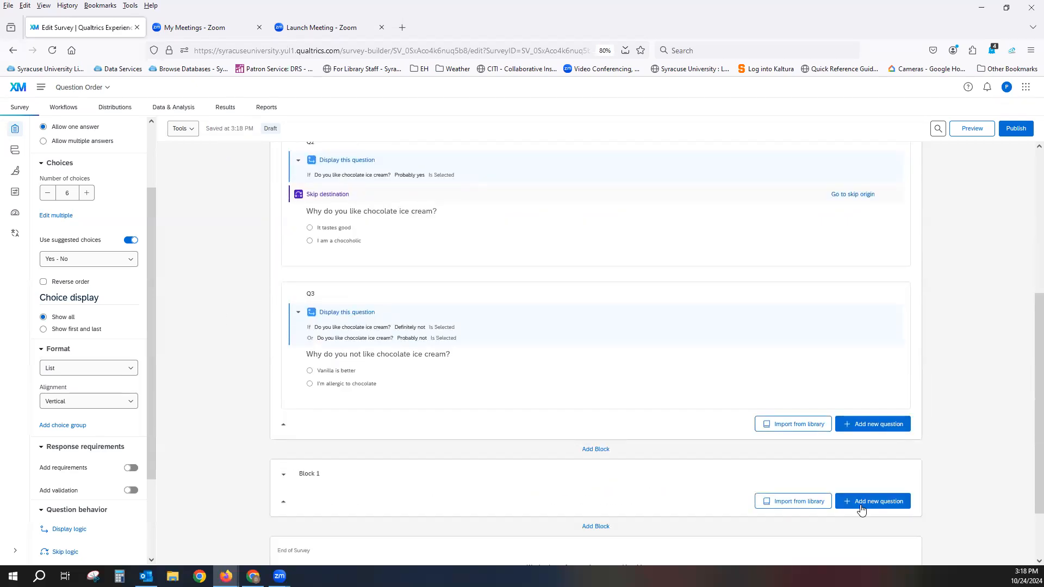
pyautogui.click(861, 503)
pyautogui.click(871, 348)
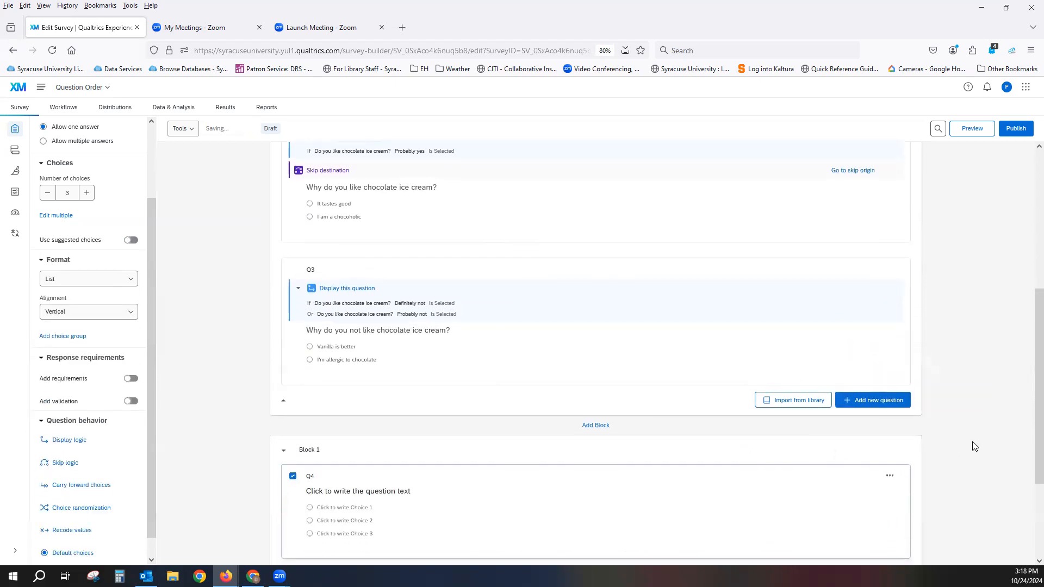
# Step: Remove the skip logic from Q1
pyautogui.scroll(4, 975, 446)
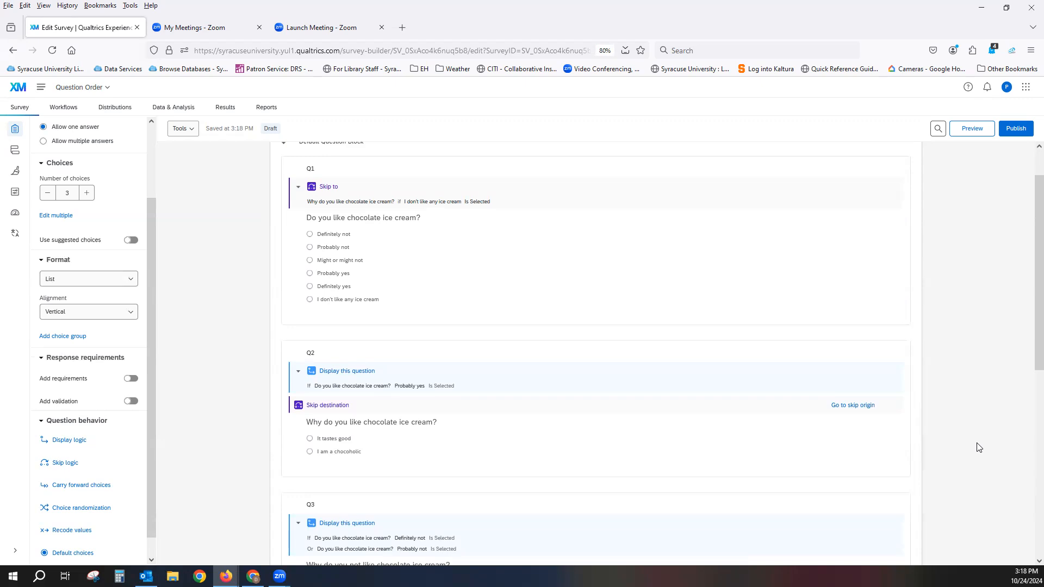
pyautogui.scroll(1, 979, 447)
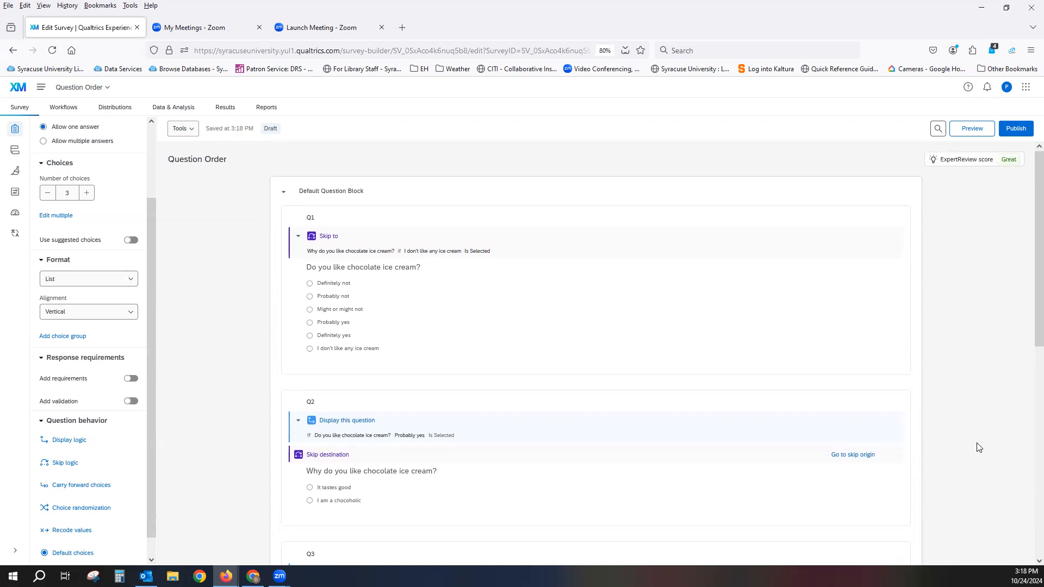
pyautogui.scroll(-4, 979, 447)
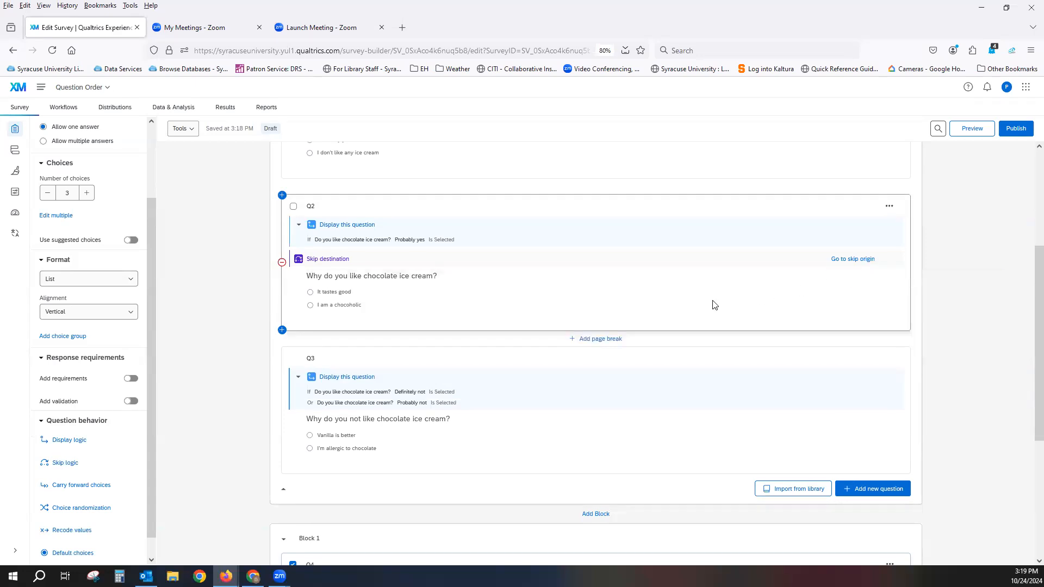
pyautogui.scroll(4, 714, 303)
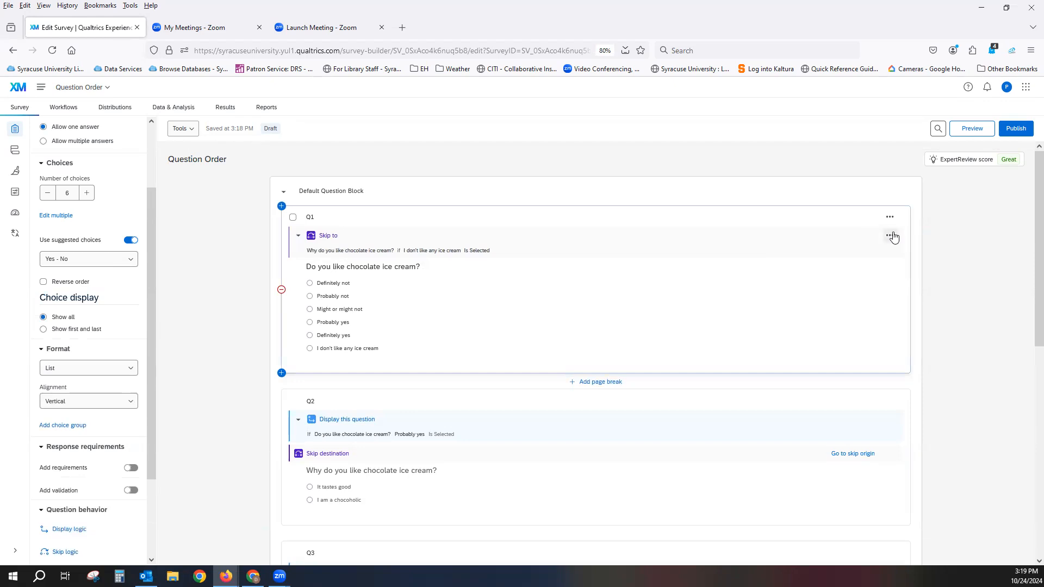
pyautogui.click(891, 237)
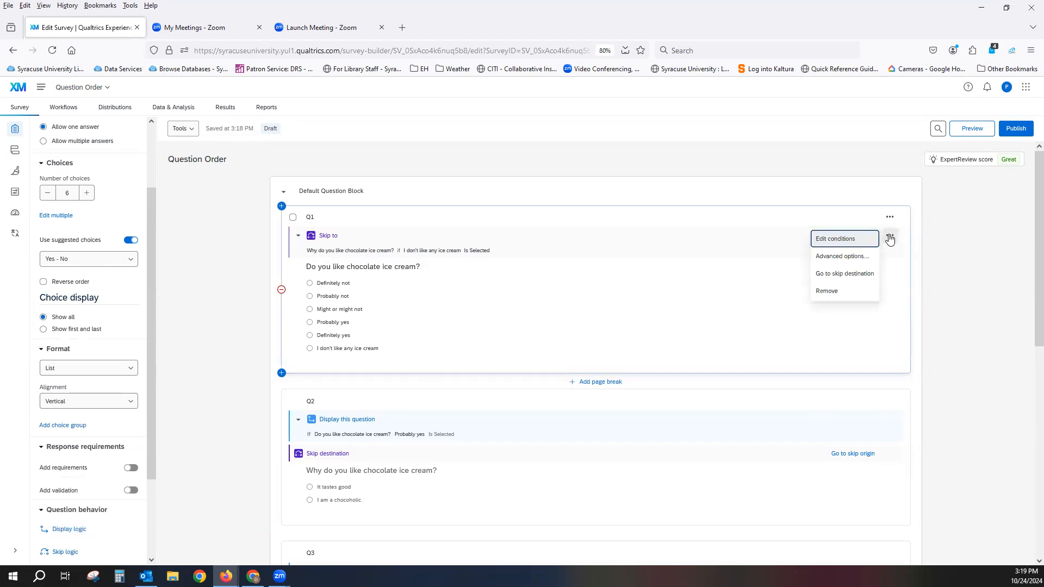
pyautogui.click(824, 292)
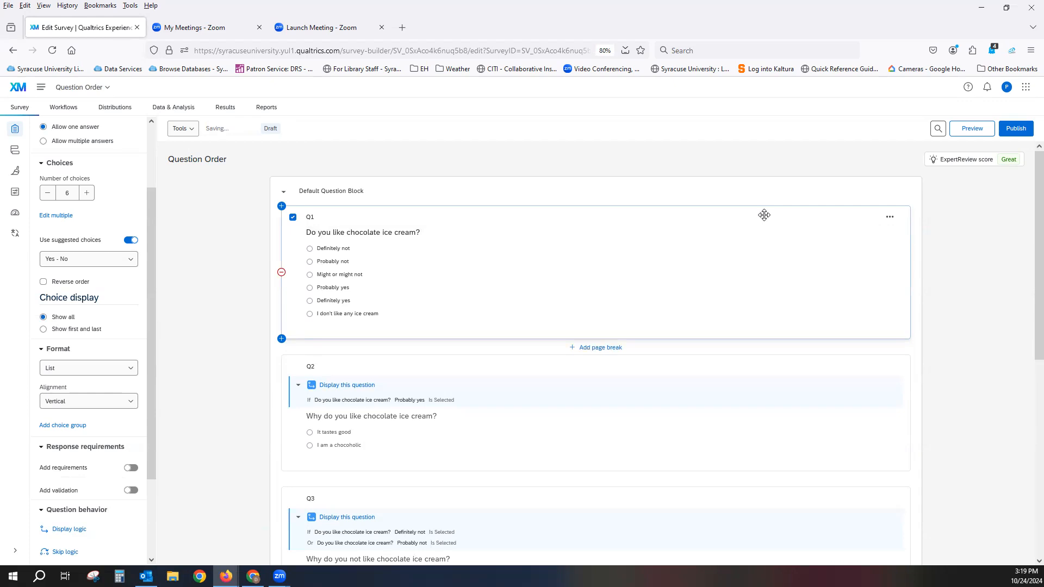
pyautogui.click(890, 221)
pyautogui.click(592, 259)
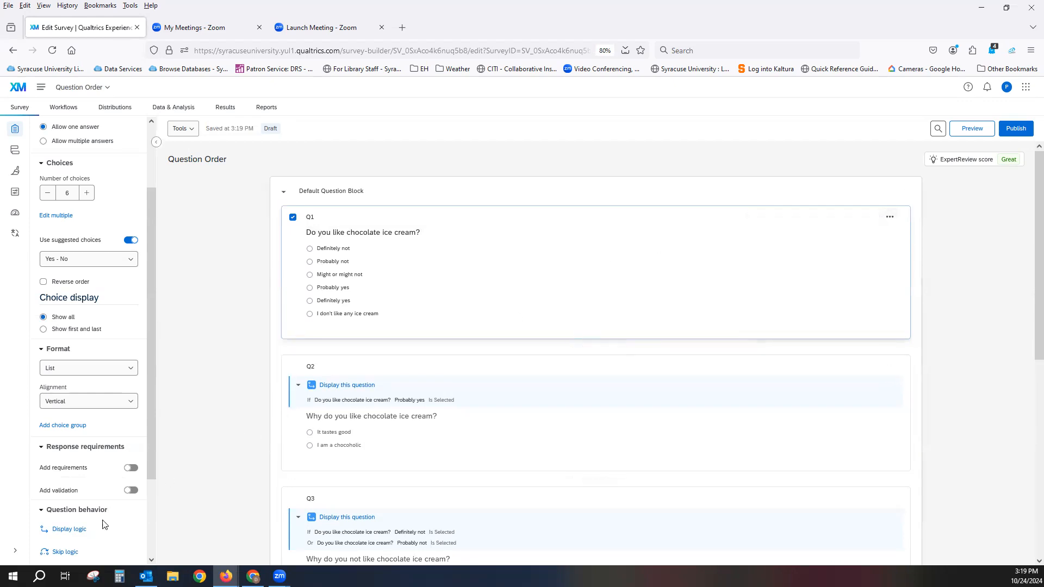
# Step: Add skip logic to Q1 that skips to End of Block if "I don't like any ice cream" is selected
pyautogui.click(58, 555)
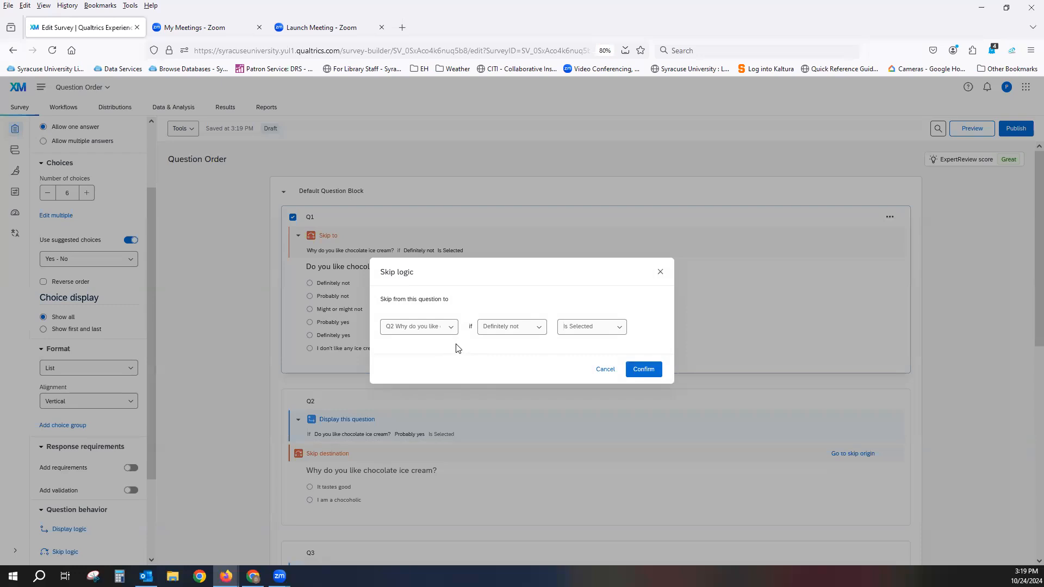
pyautogui.click(450, 328)
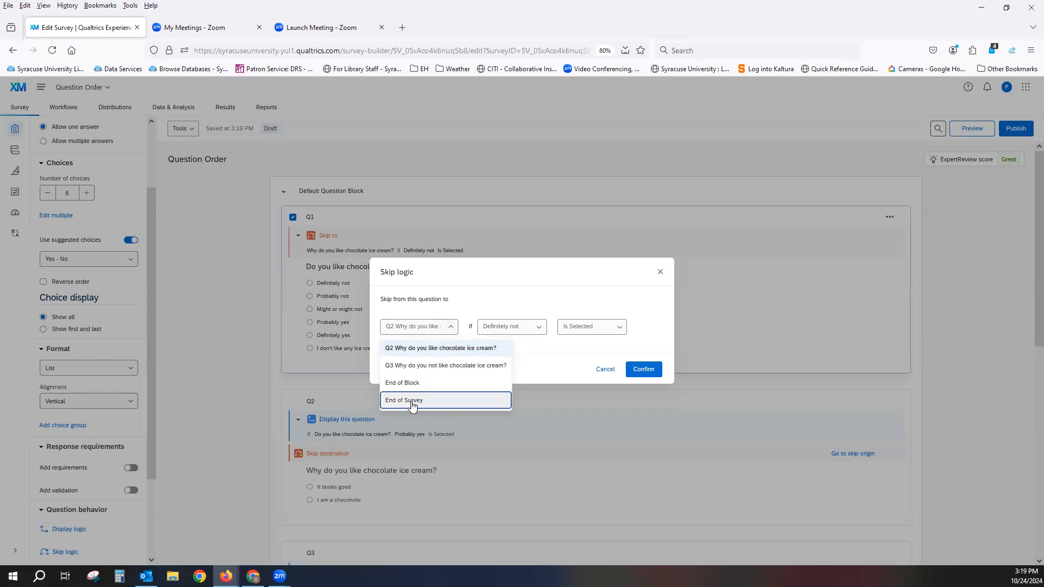
pyautogui.click(397, 385)
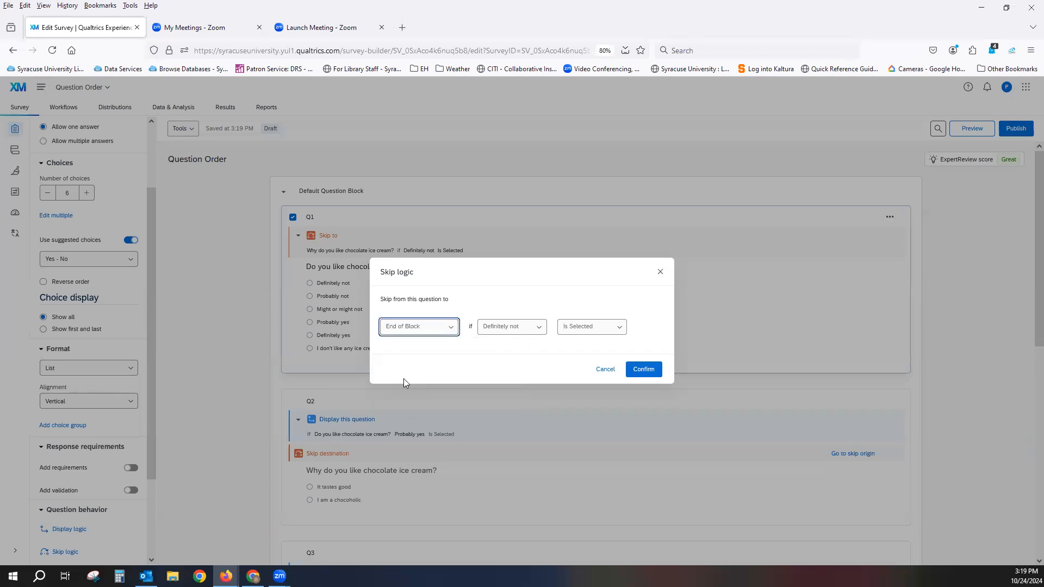
pyautogui.click(543, 328)
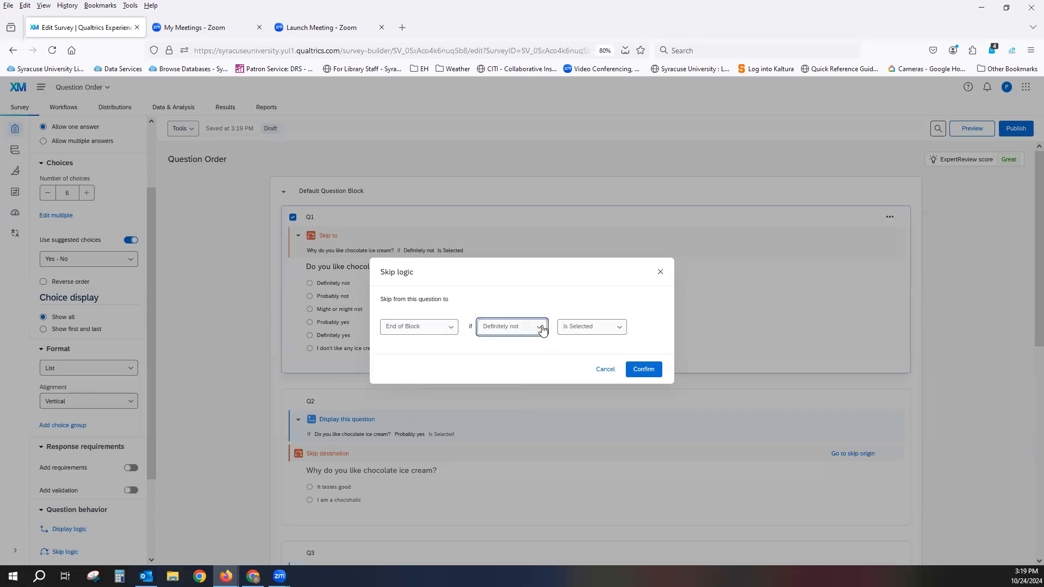
pyautogui.click(540, 439)
pyautogui.click(647, 370)
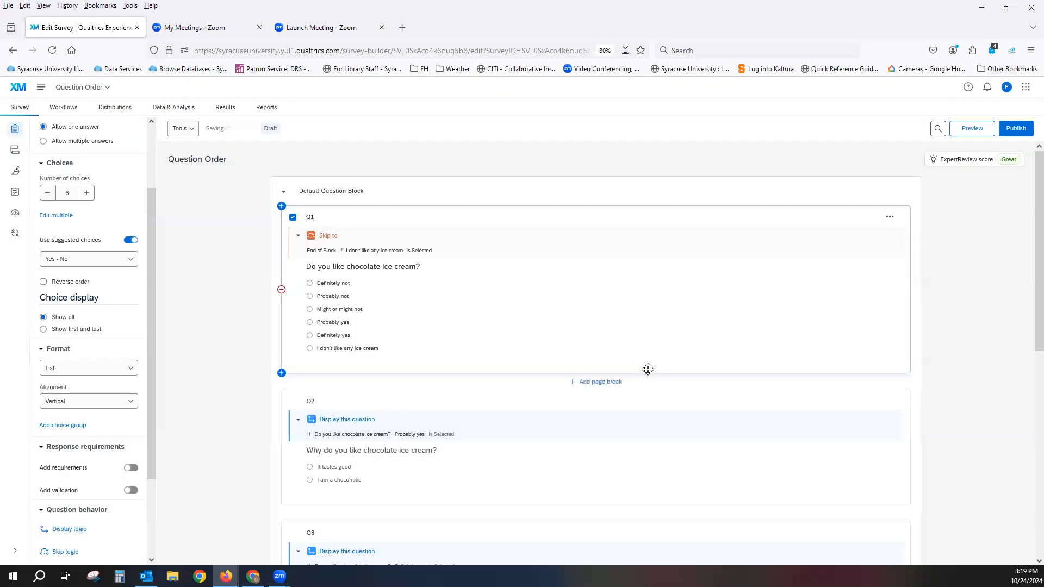
# Step: Preview the survey, submitting "I don't like any ice cream" for Q1, and compare the page shown with the blocks in the editor
pyautogui.click(968, 130)
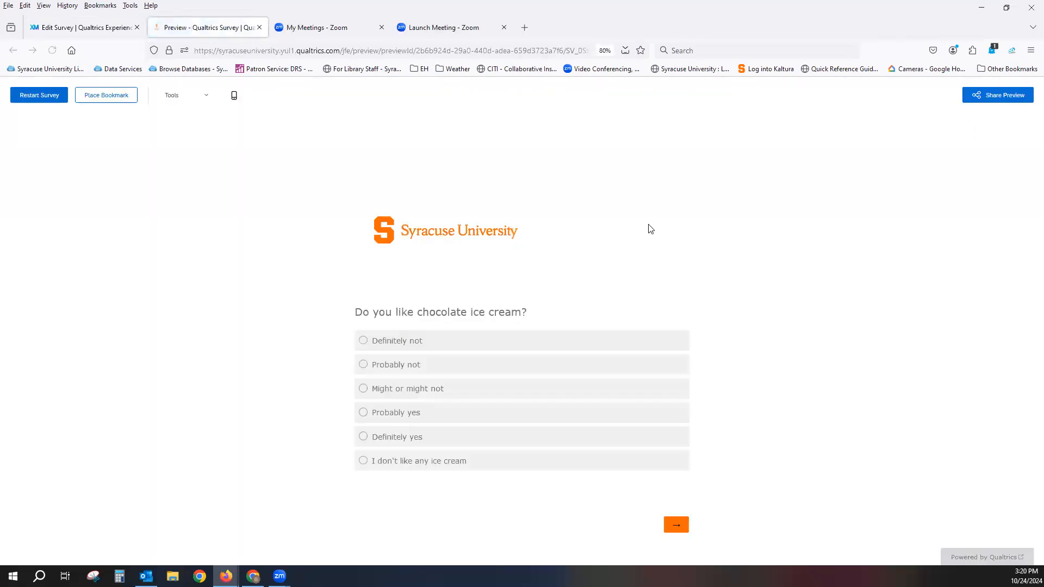
pyautogui.click(411, 464)
pyautogui.click(672, 525)
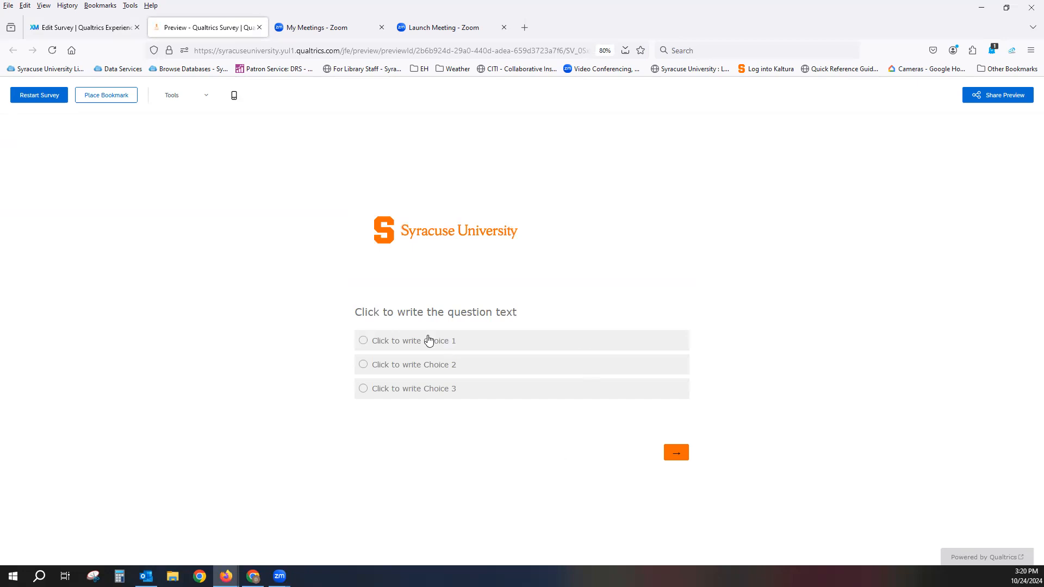
pyautogui.click(89, 31)
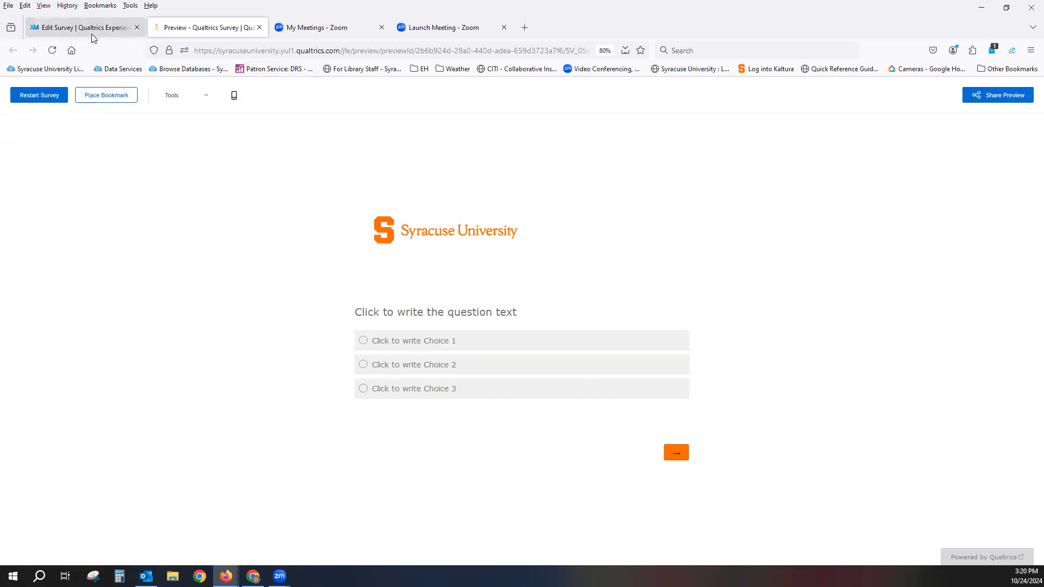
pyautogui.scroll(-10, 220, 280)
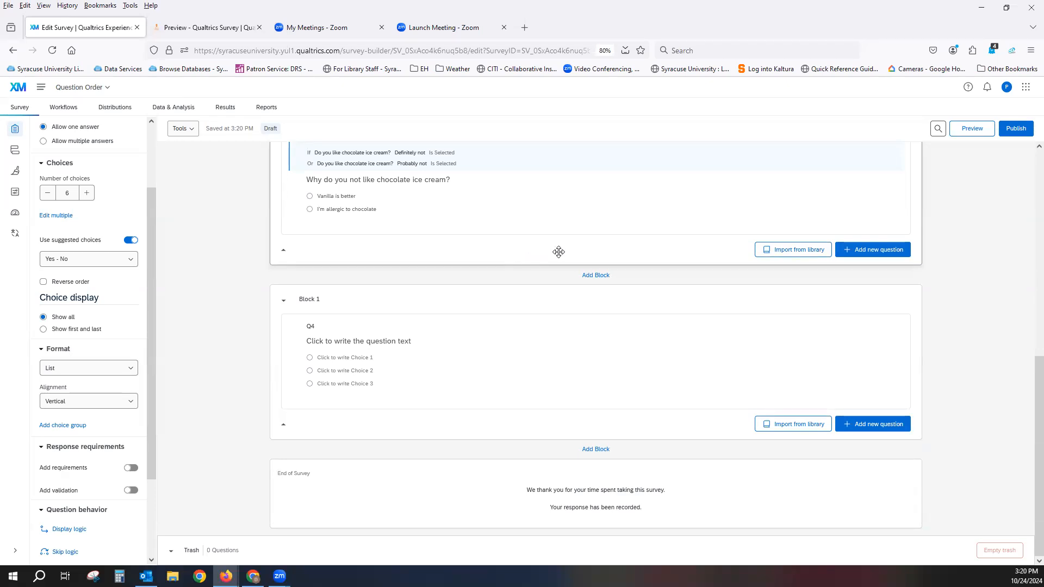
pyautogui.scroll(10, 558, 252)
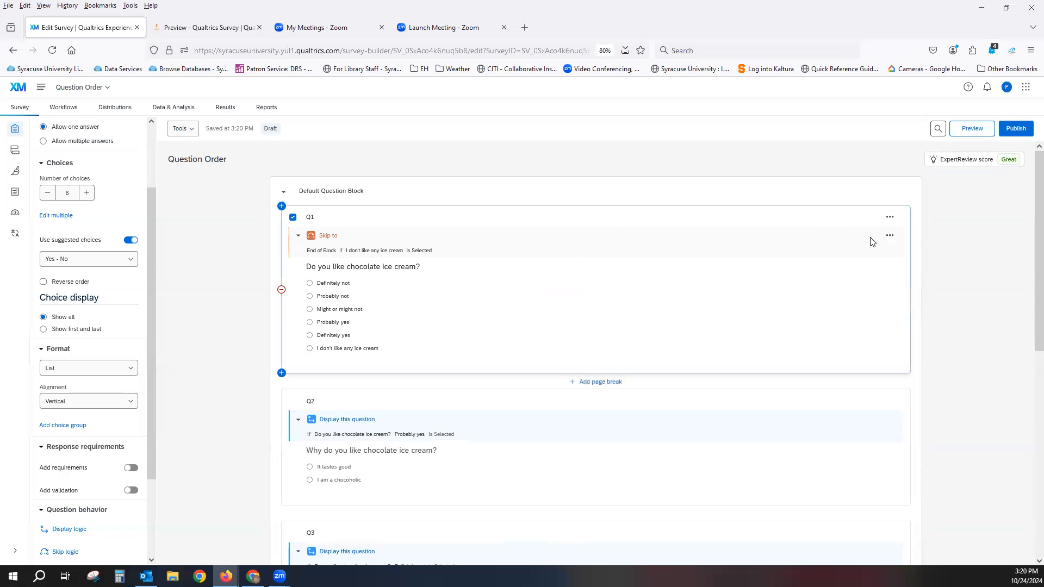
# Step: Change the destination of Q1's skip logic to End of Survey
pyautogui.click(890, 237)
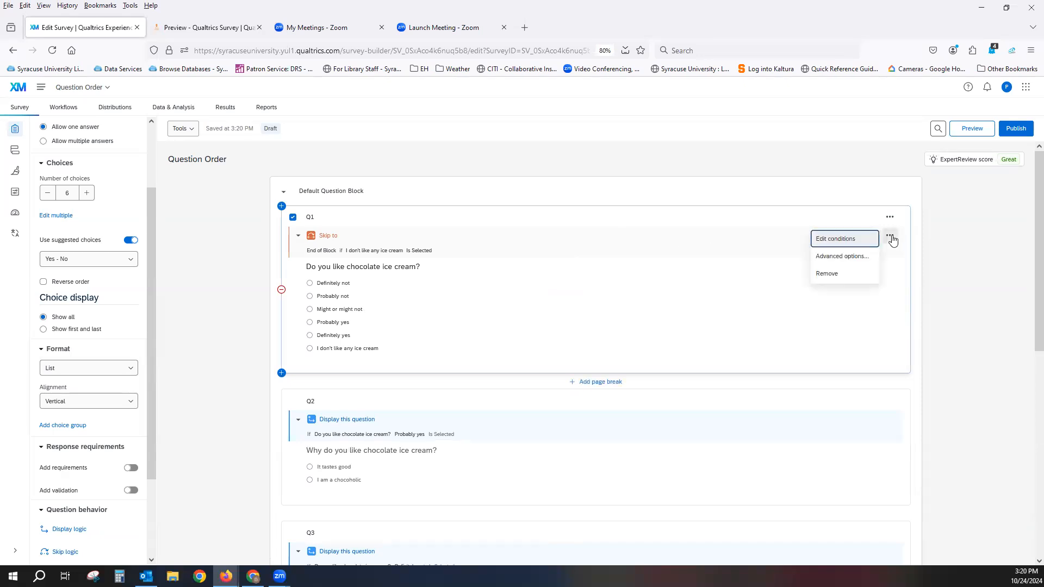
pyautogui.click(831, 238)
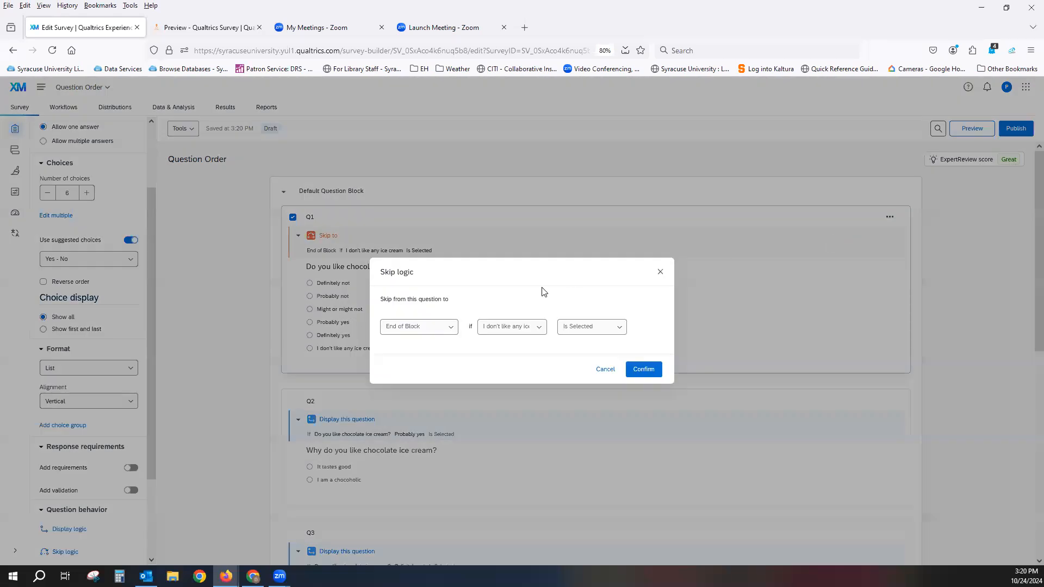
pyautogui.click(445, 328)
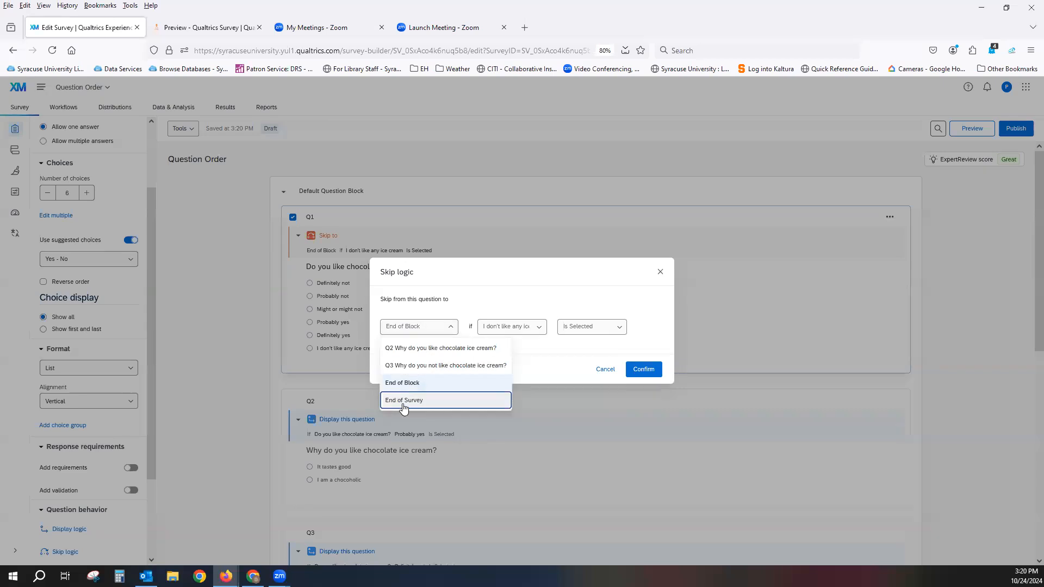
pyautogui.click(403, 403)
pyautogui.click(644, 370)
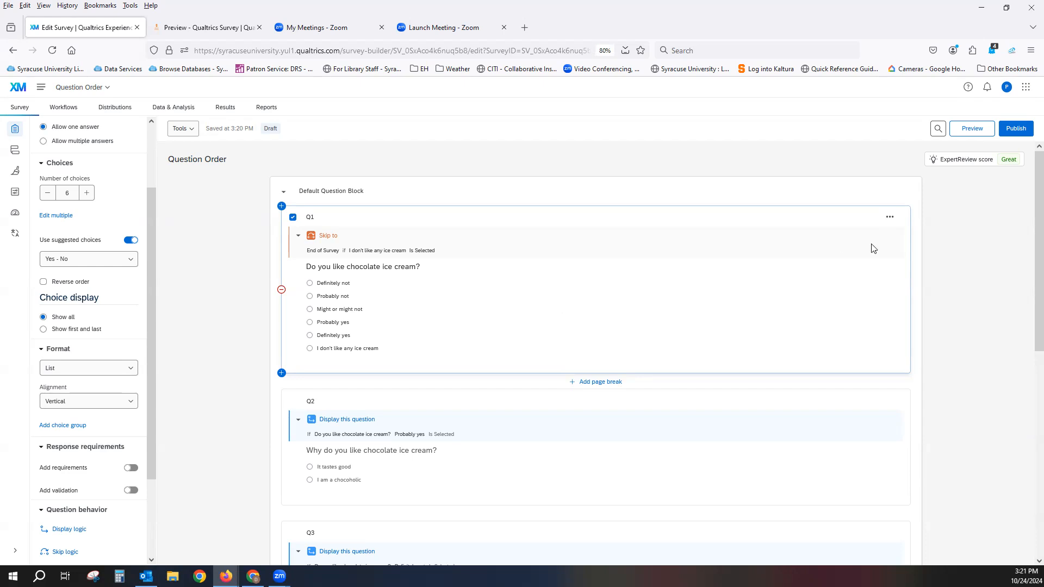
# Step: Preview the survey again, submitting "I don't like any ice cream" for Q1, and close the preview
pyautogui.click(963, 129)
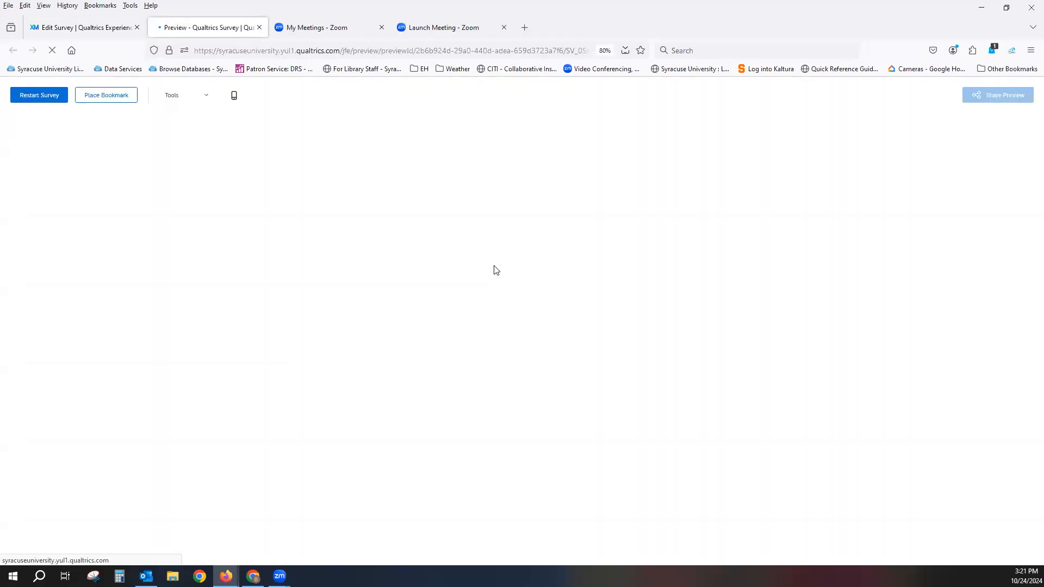
pyautogui.click(381, 465)
pyautogui.click(674, 528)
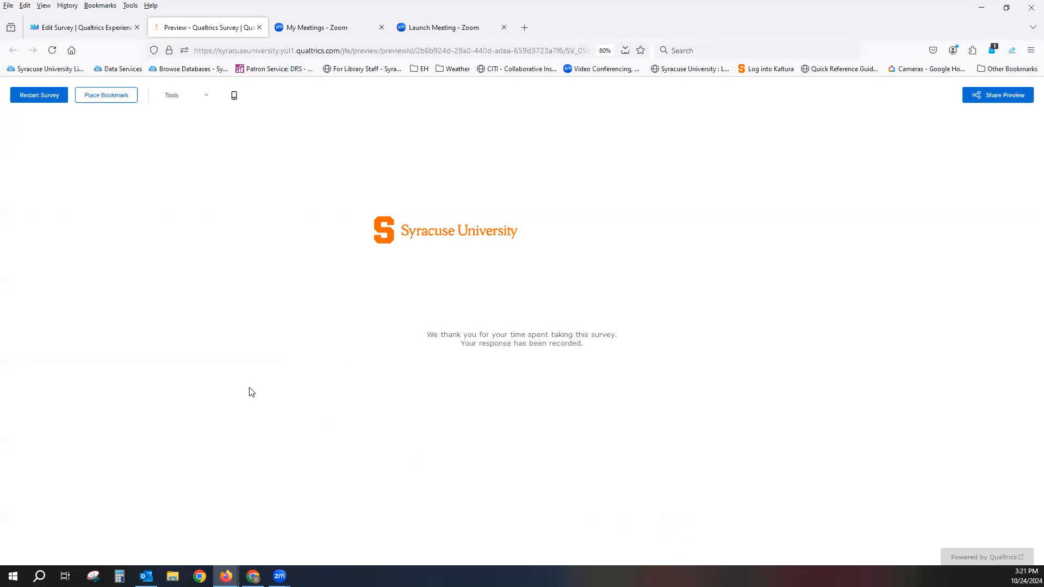
pyautogui.click(259, 28)
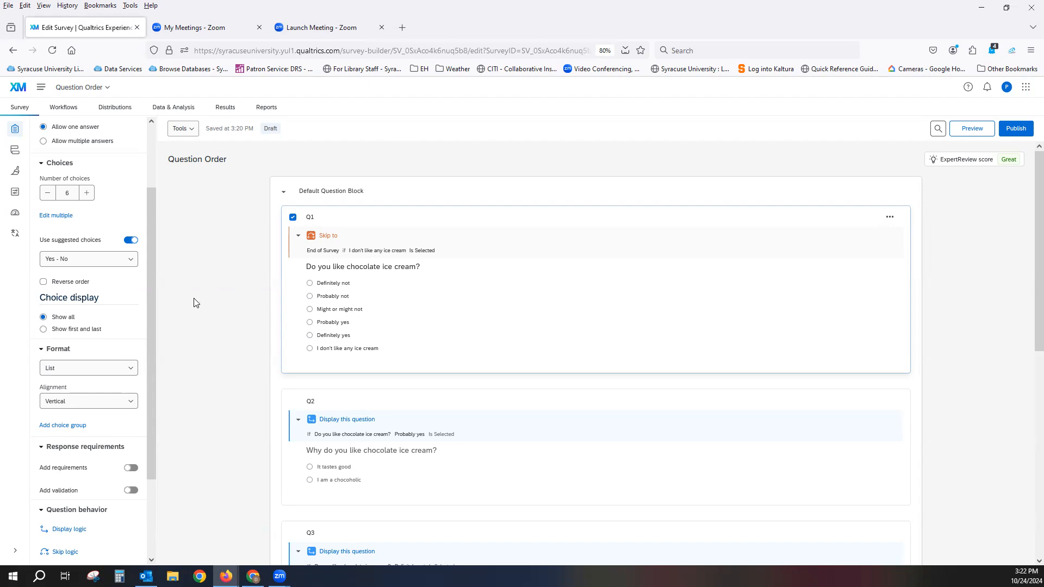
# Step: Review the choice display logic options for Q1's "Definitely not" choice, leaving without saving a condition
pyautogui.click(331, 284)
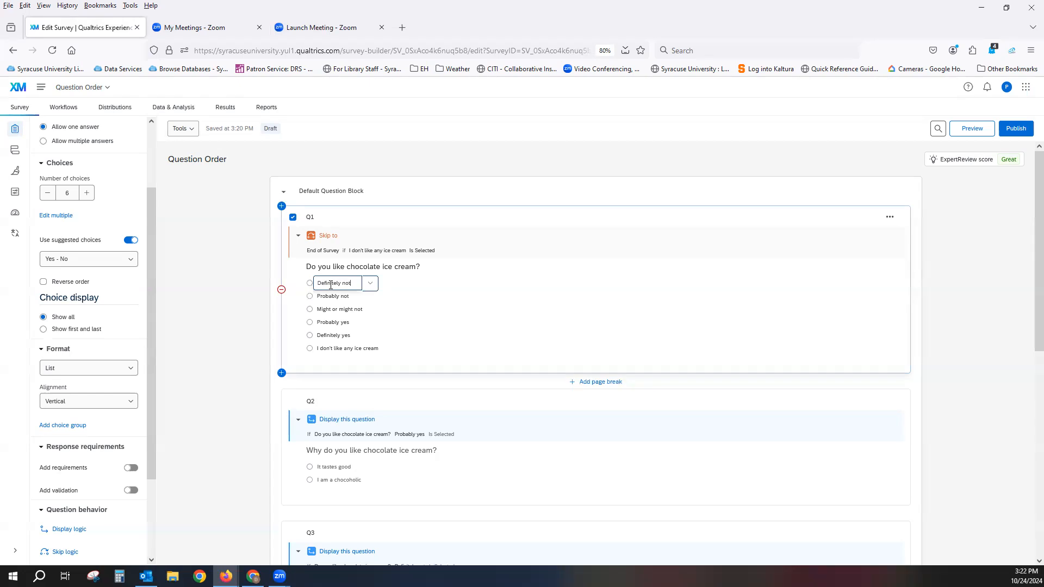
pyautogui.click(369, 284)
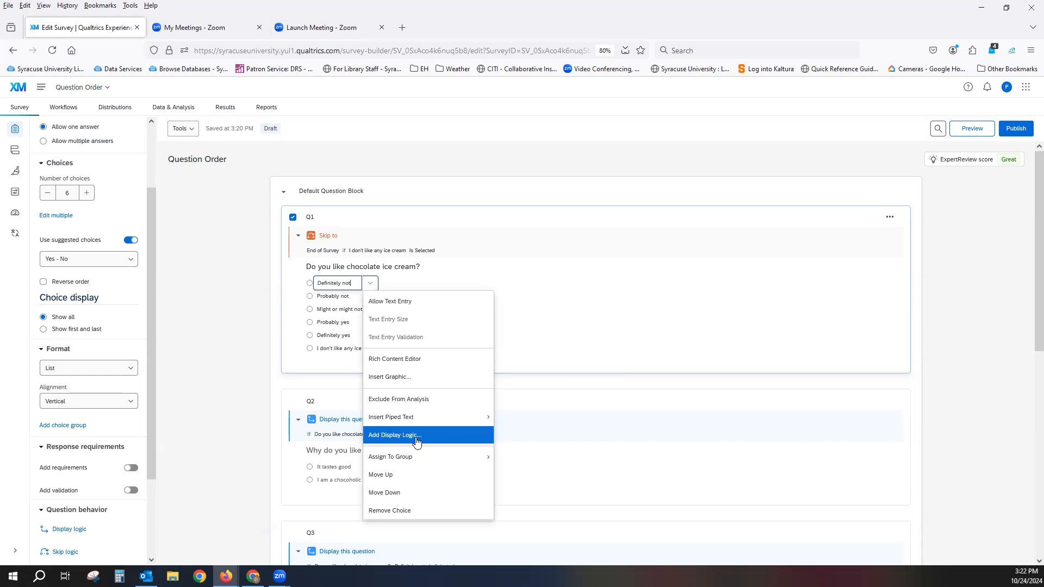
pyautogui.moveTo(395, 418)
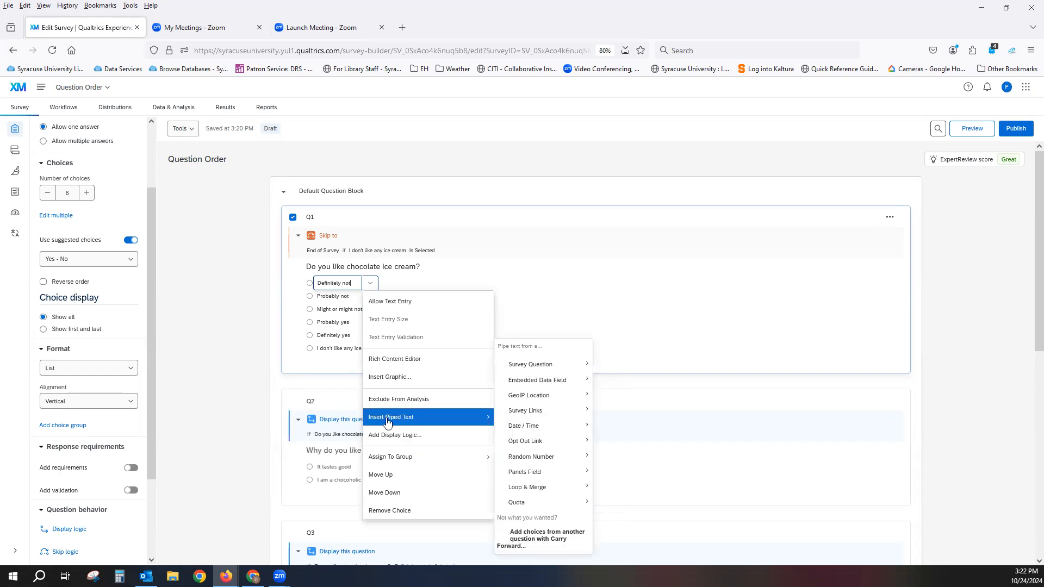
pyautogui.click(389, 442)
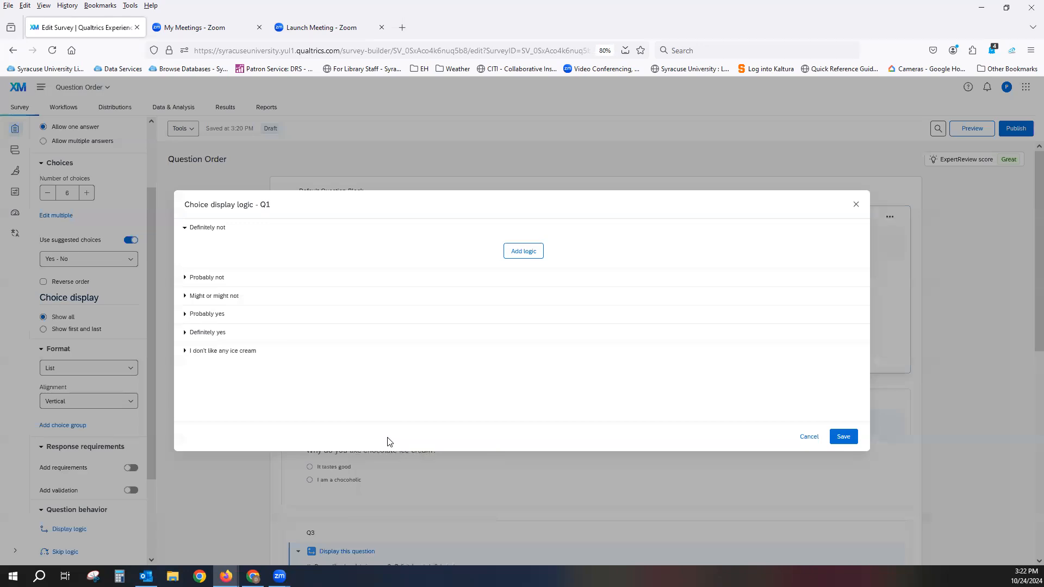
pyautogui.click(524, 251)
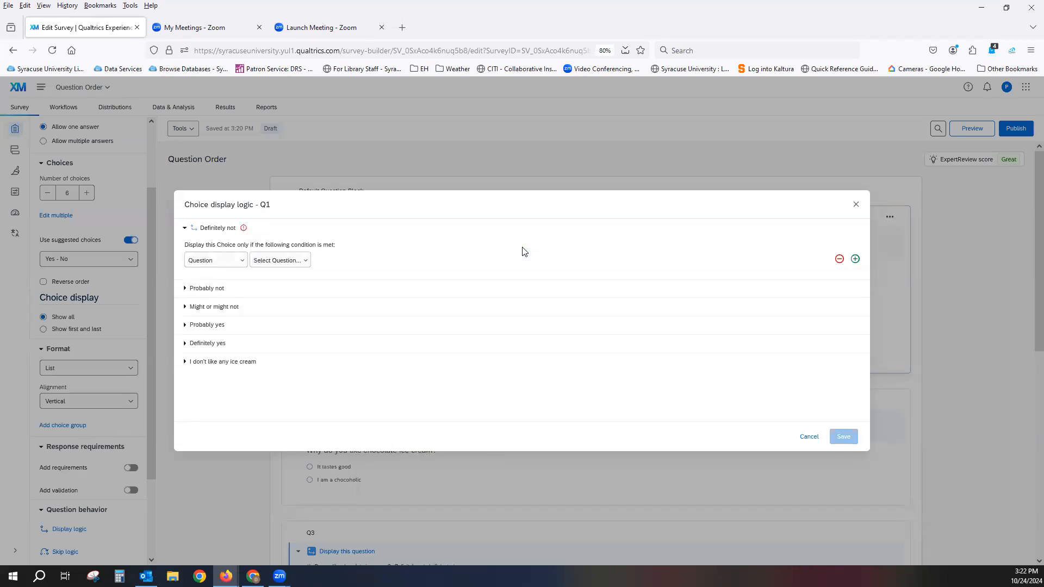
pyautogui.click(218, 264)
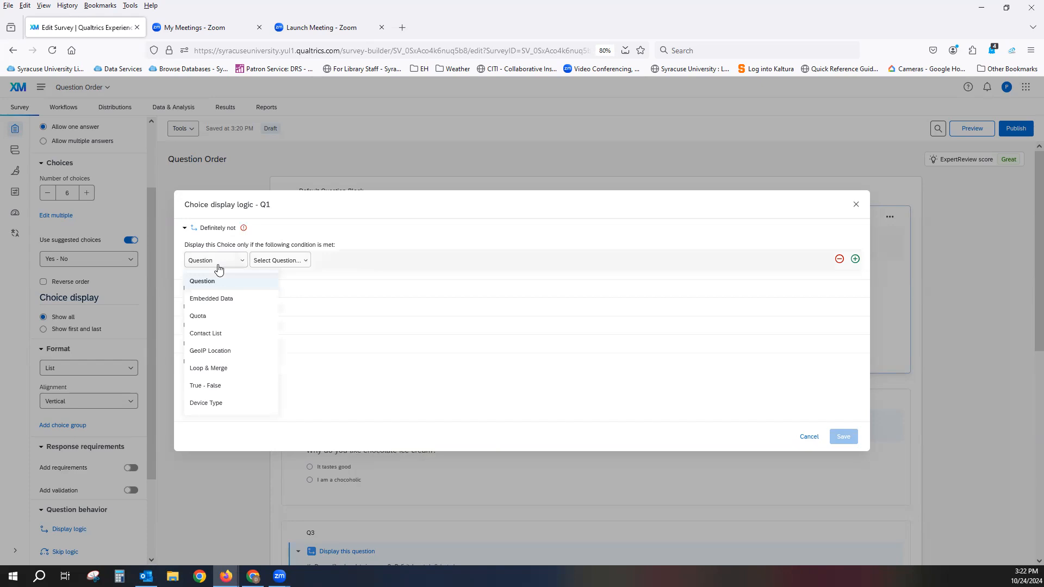
pyautogui.click(286, 261)
pyautogui.click(449, 248)
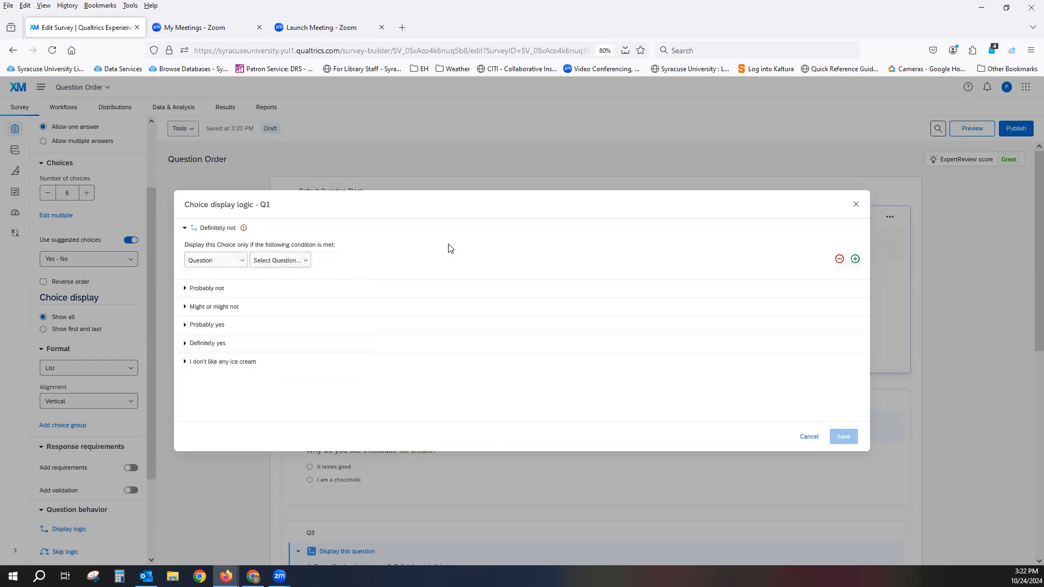
pyautogui.click(810, 437)
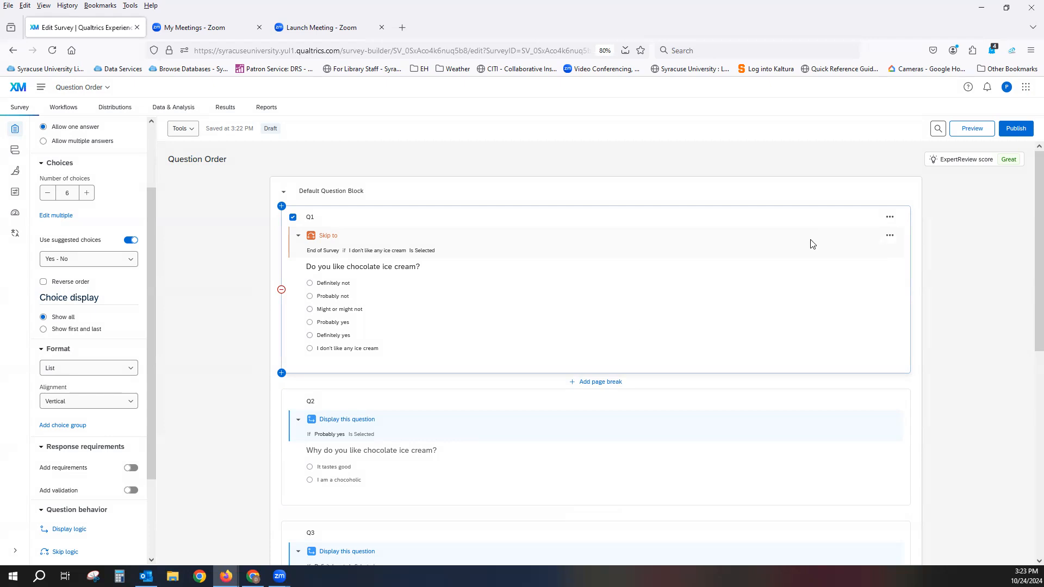
# Step: Remove the skip logic from Q1 and confirm the removal
pyautogui.click(888, 240)
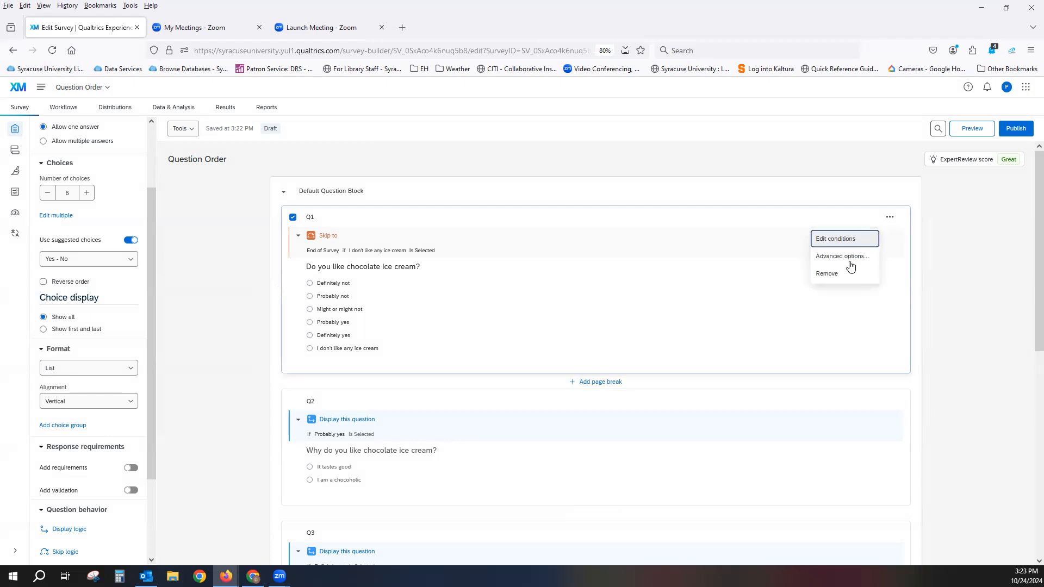
pyautogui.click(833, 276)
pyautogui.click(791, 392)
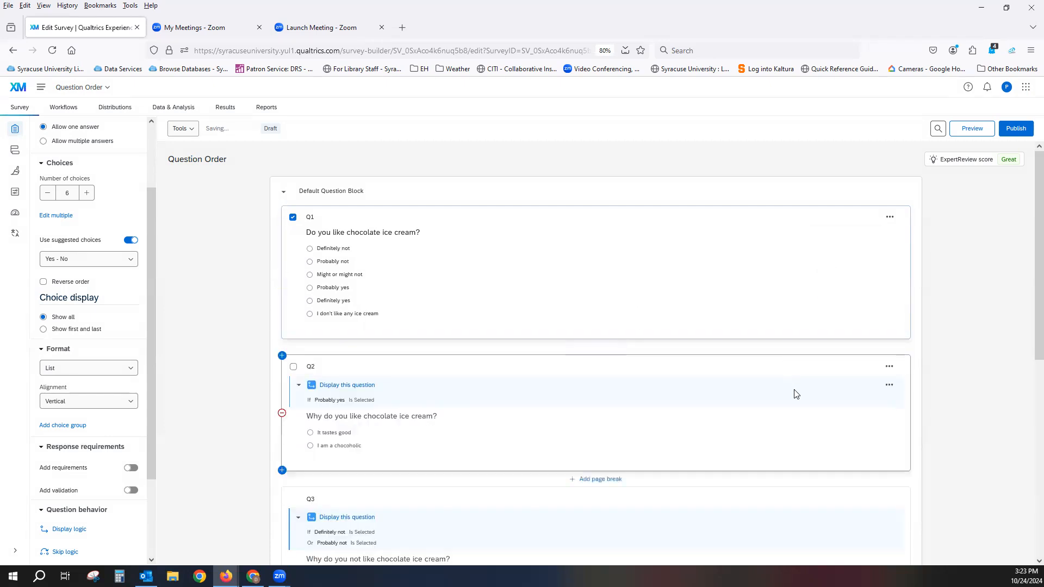
# Step: Remove the display logic from Q2 and Q3
pyautogui.moveTo(894, 387)
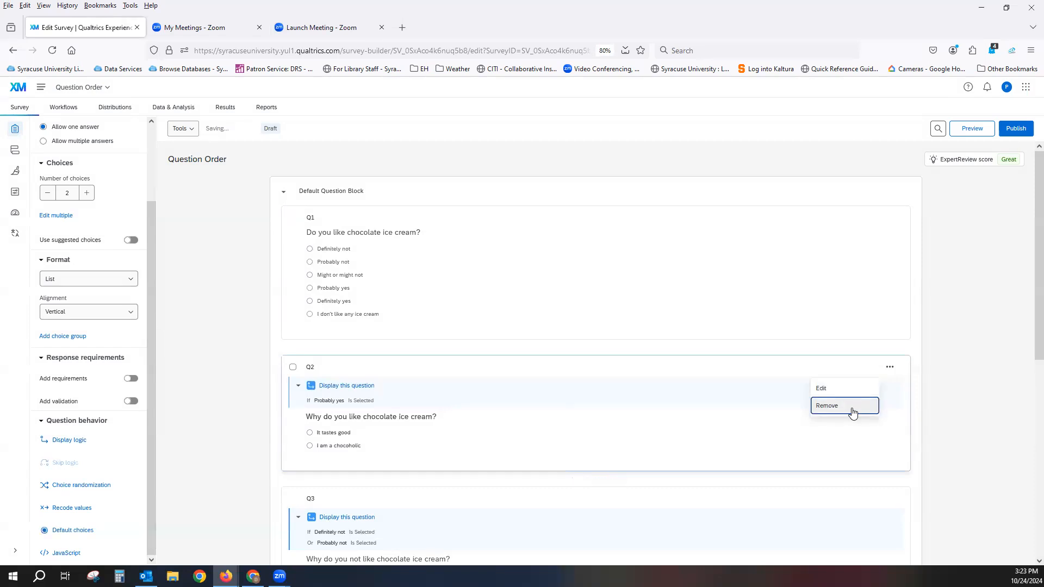
pyautogui.click(827, 406)
pyautogui.click(833, 501)
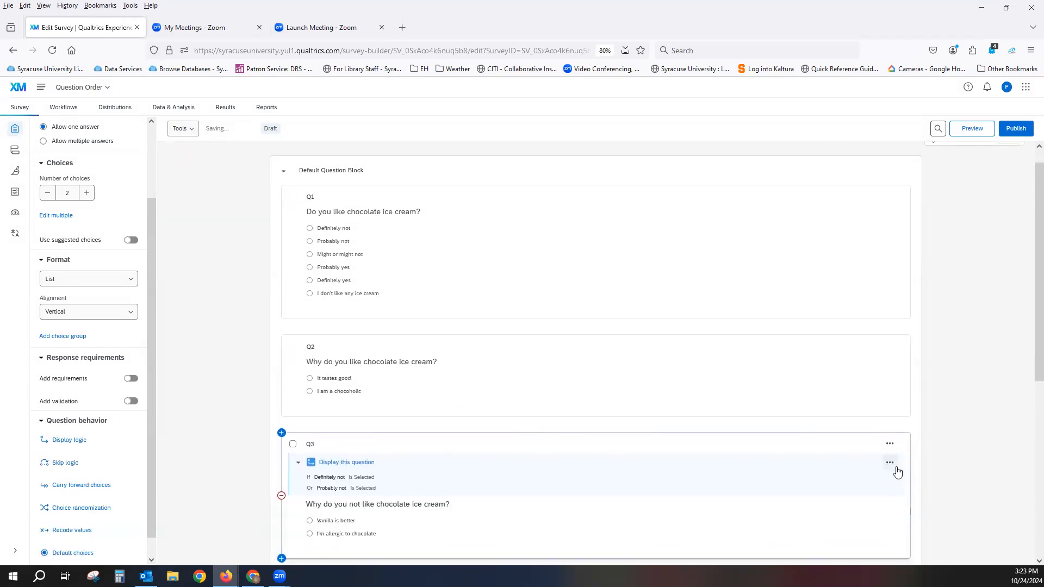
pyautogui.click(890, 463)
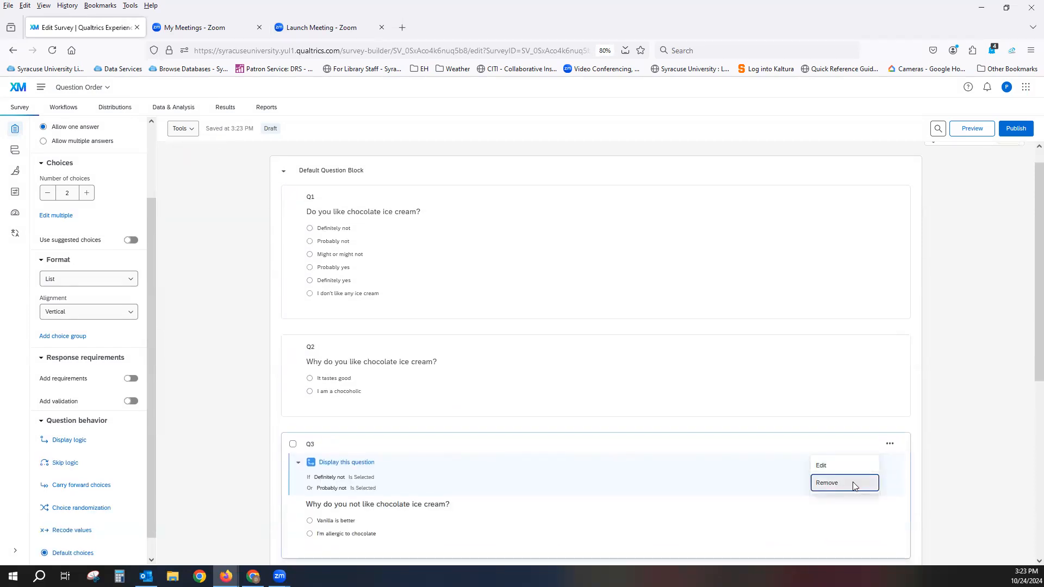
pyautogui.click(854, 485)
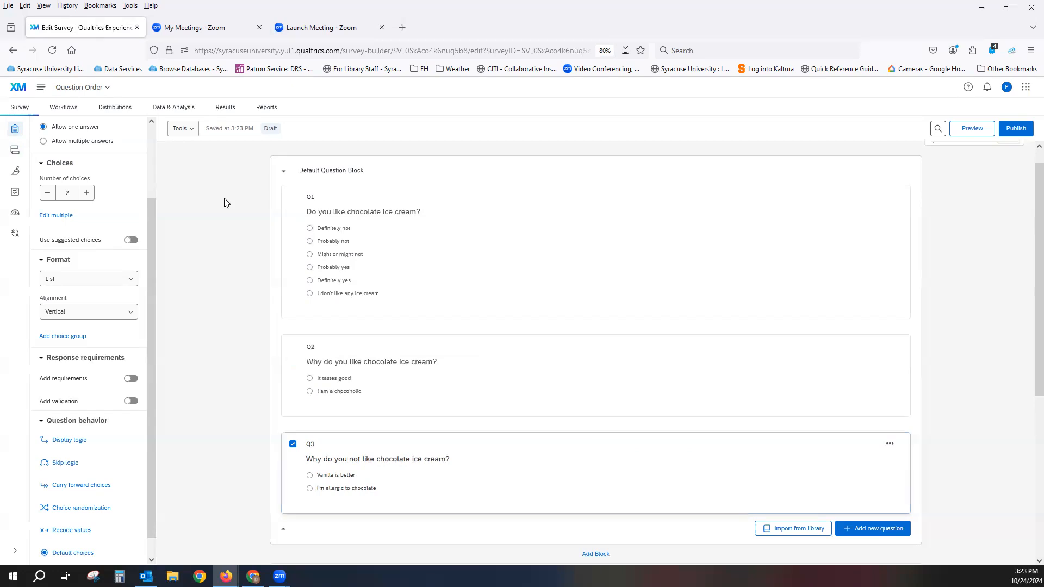
# Step: Set Q1's choice randomization to display answers in a random order and save it
pyautogui.click(520, 201)
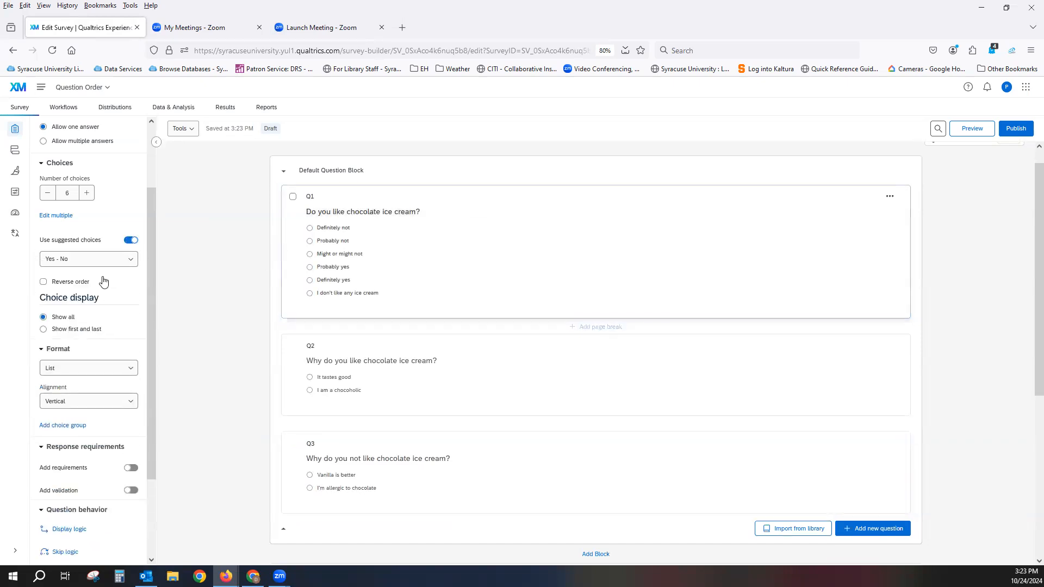
pyautogui.scroll(-3, 103, 280)
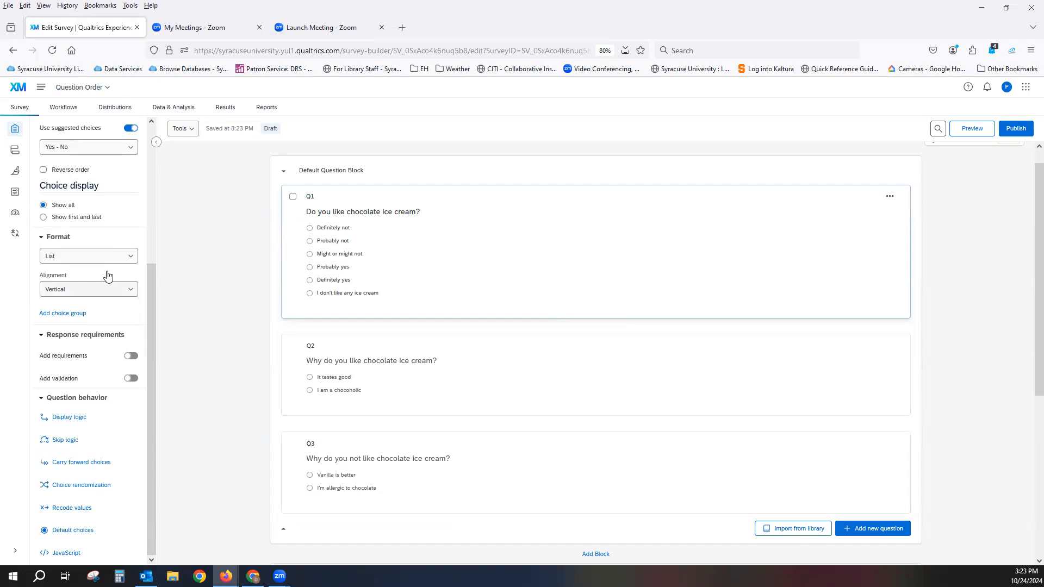
pyautogui.click(72, 491)
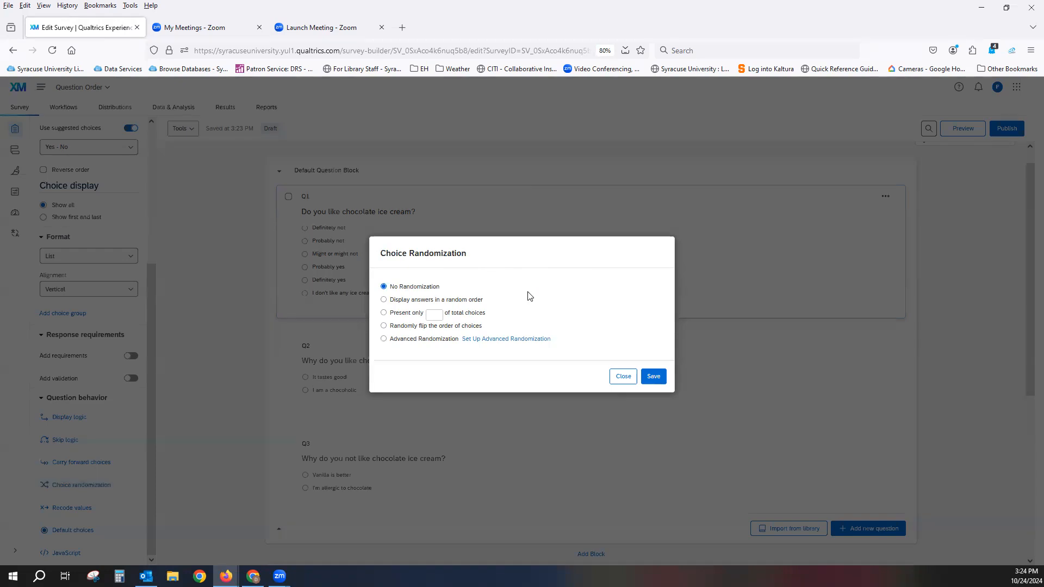
pyautogui.click(412, 300)
pyautogui.click(652, 377)
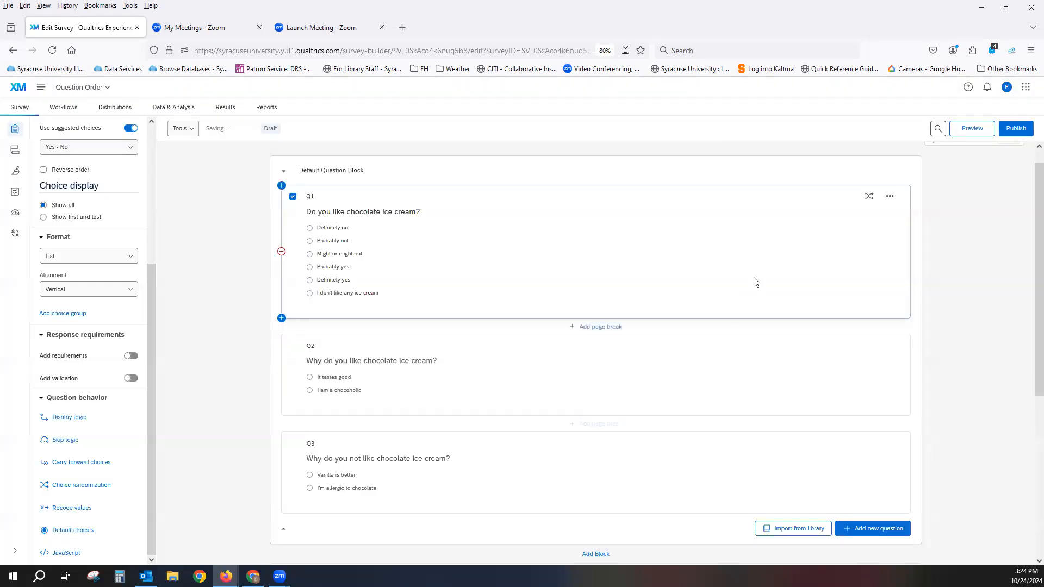
# Step: Publish the survey and preview it, restarting twice to check the random order of Q1's answer choices
pyautogui.click(1006, 130)
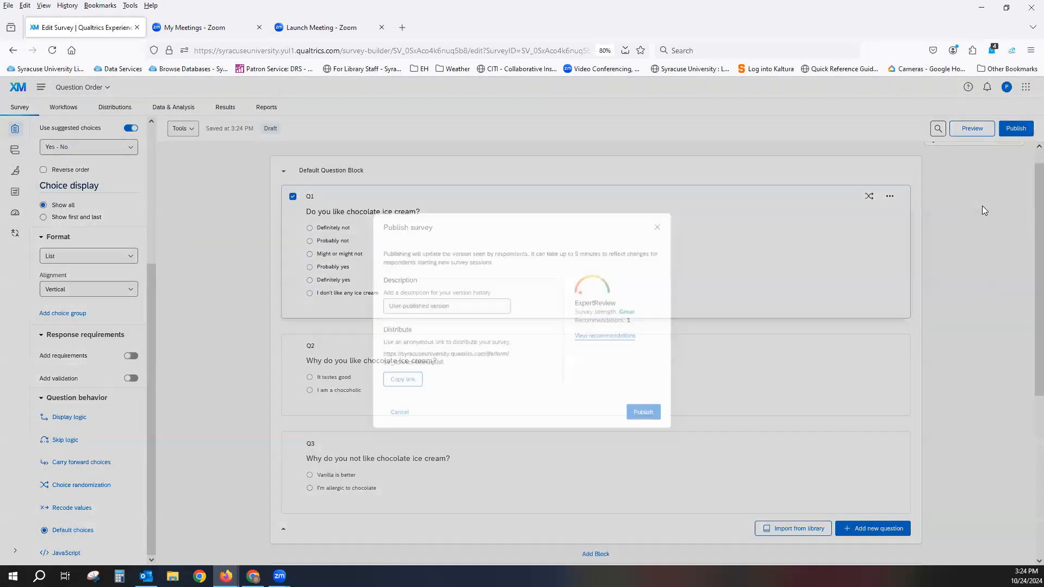
pyautogui.click(647, 415)
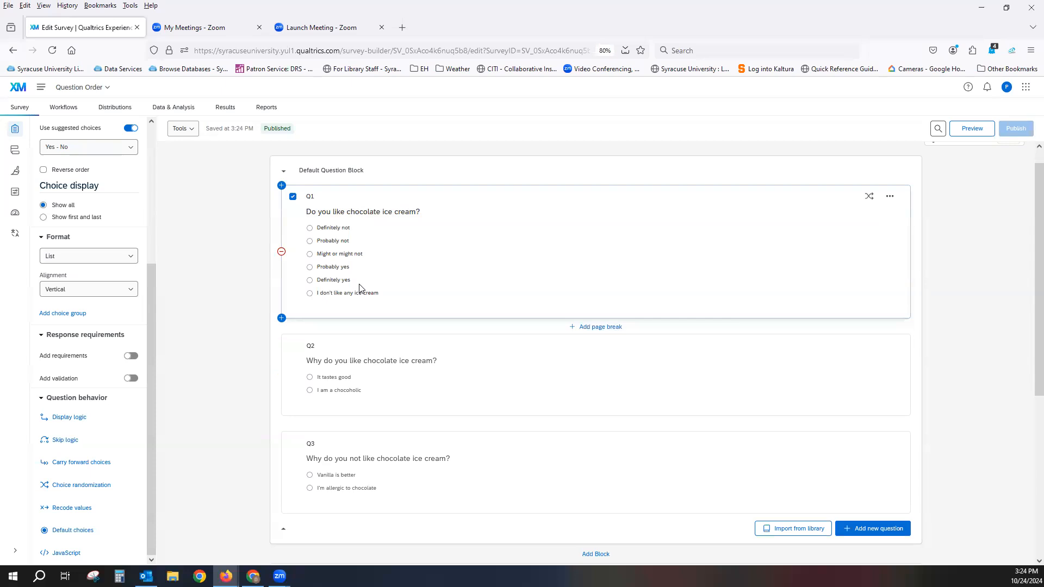
pyautogui.click(972, 129)
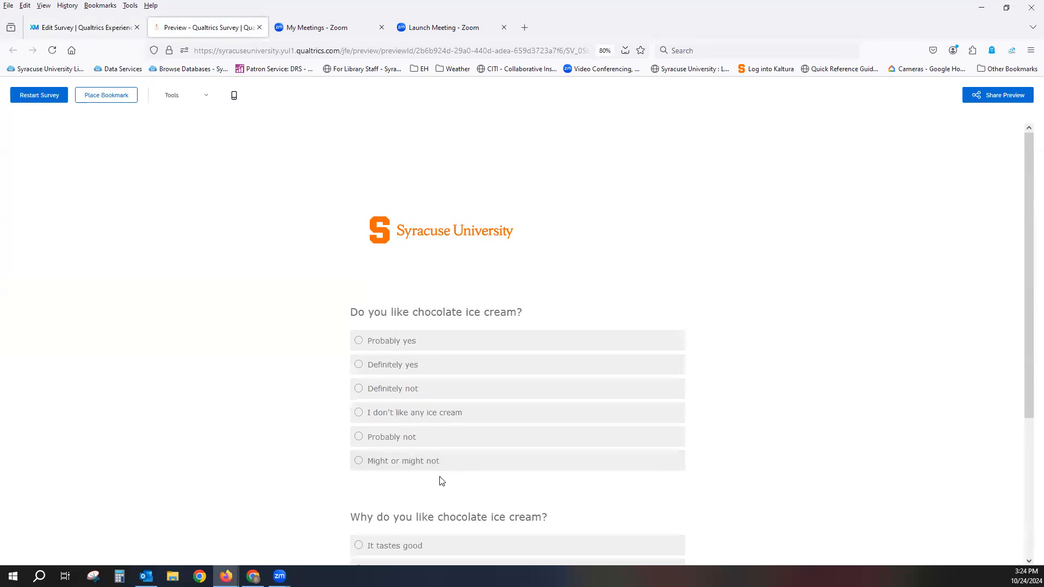
pyautogui.click(26, 102)
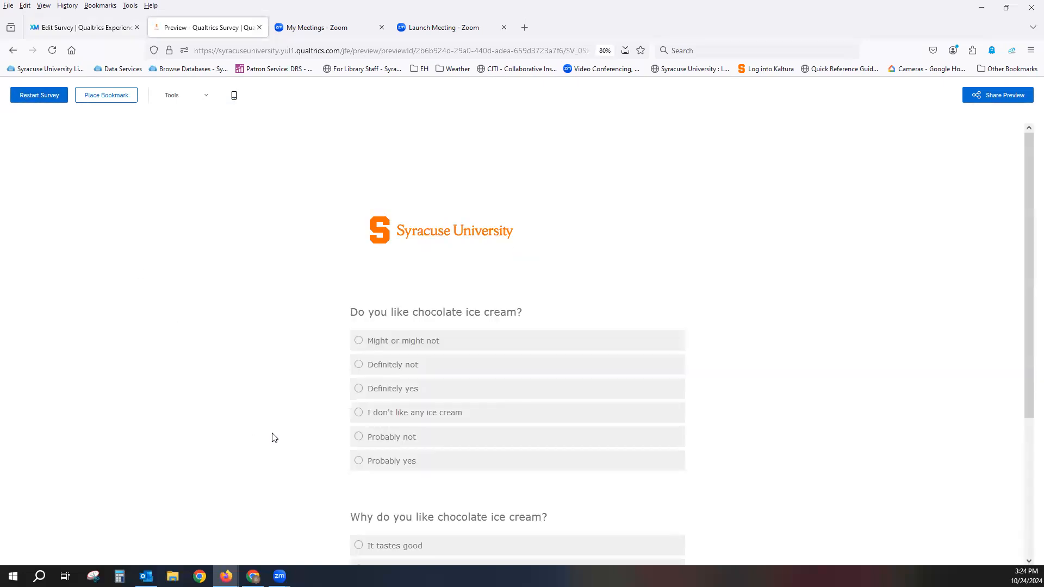
pyautogui.click(33, 97)
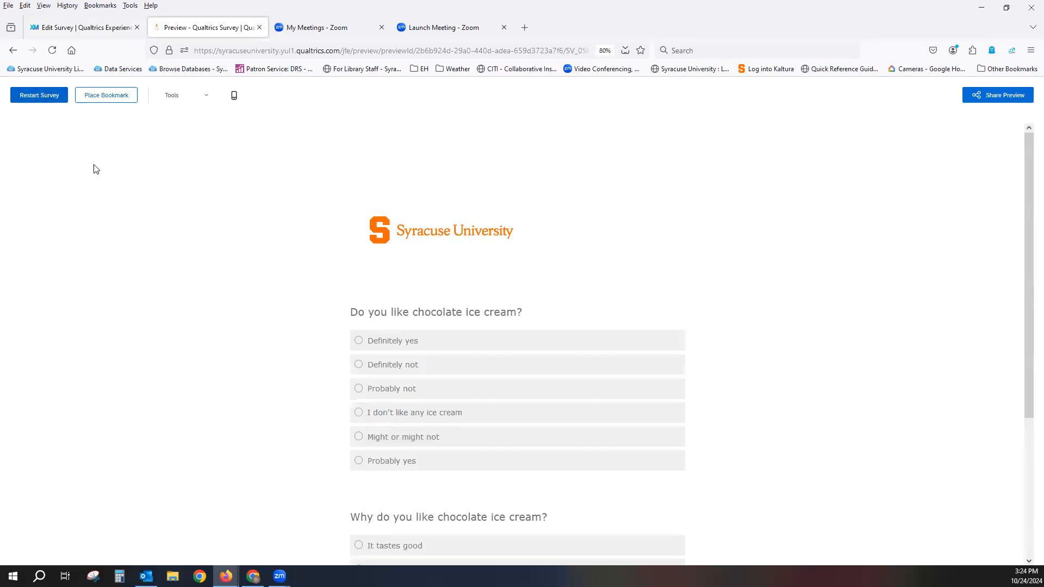
pyautogui.click(260, 27)
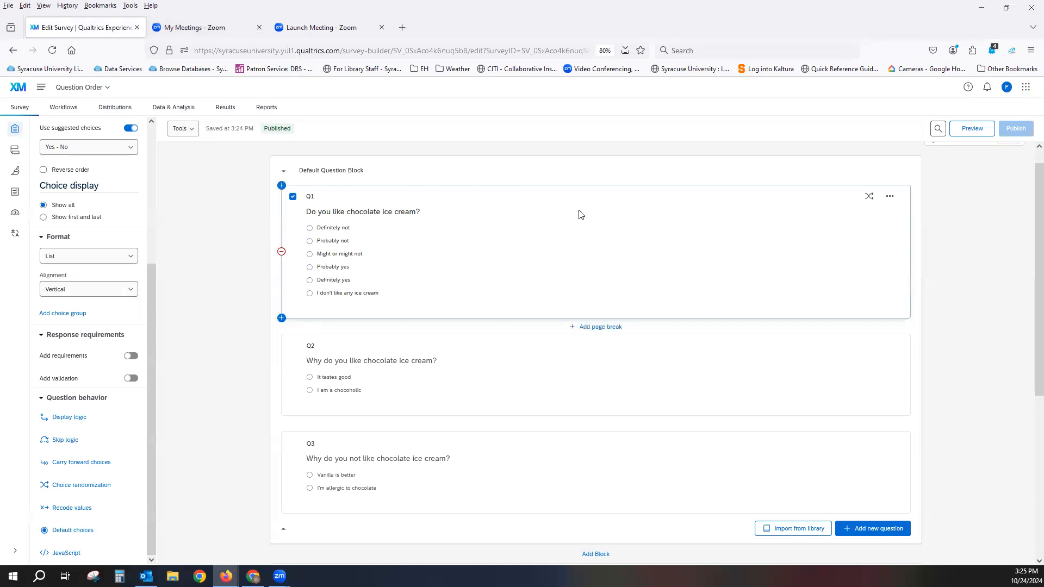
# Step: Set Q1's choice randomization to present only 3 of total choices, save it, and check the result in a preview
pyautogui.click(870, 197)
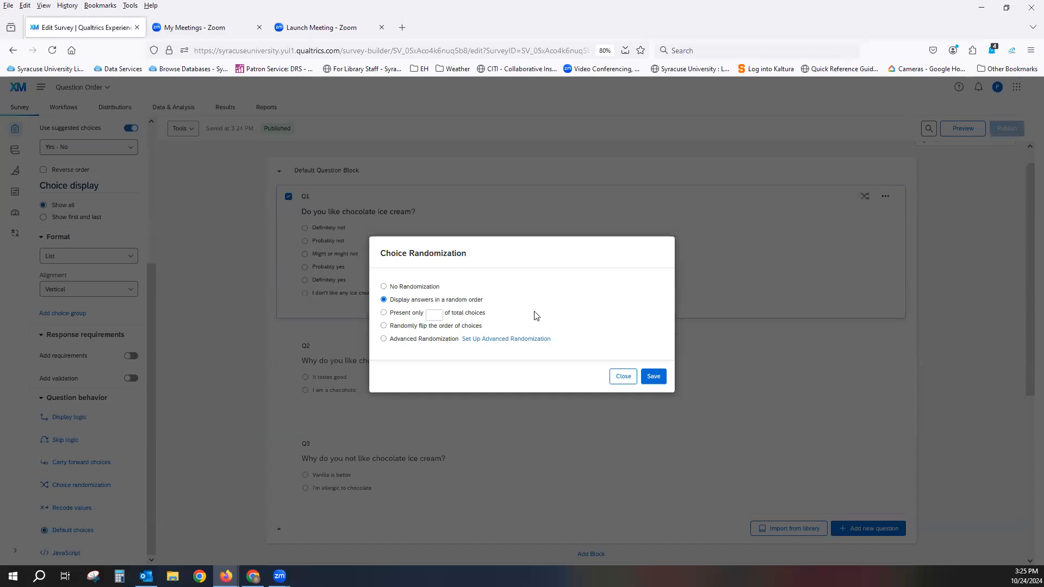
pyautogui.click(384, 313)
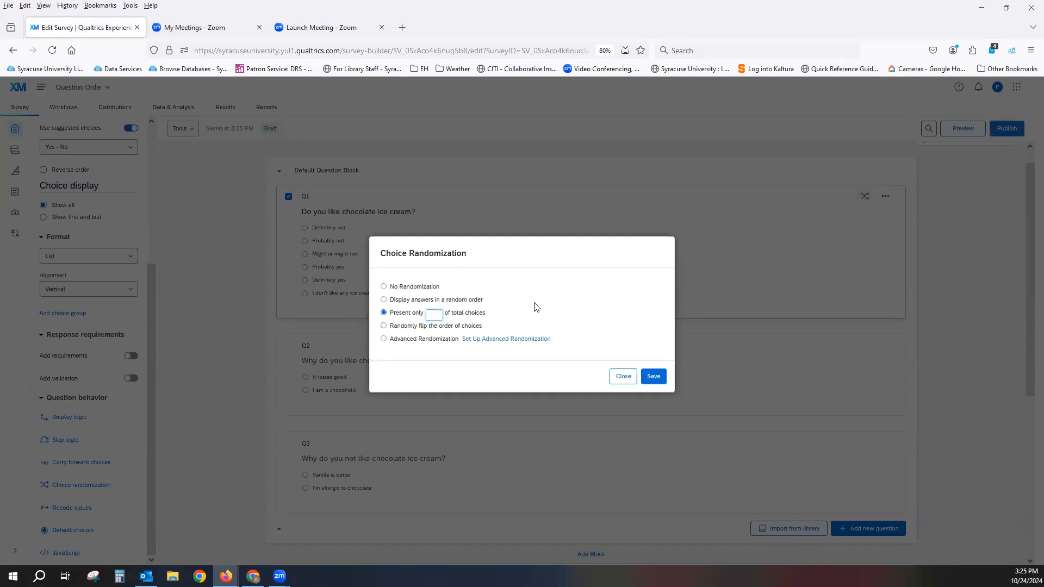
pyautogui.write('3')
pyautogui.click(663, 383)
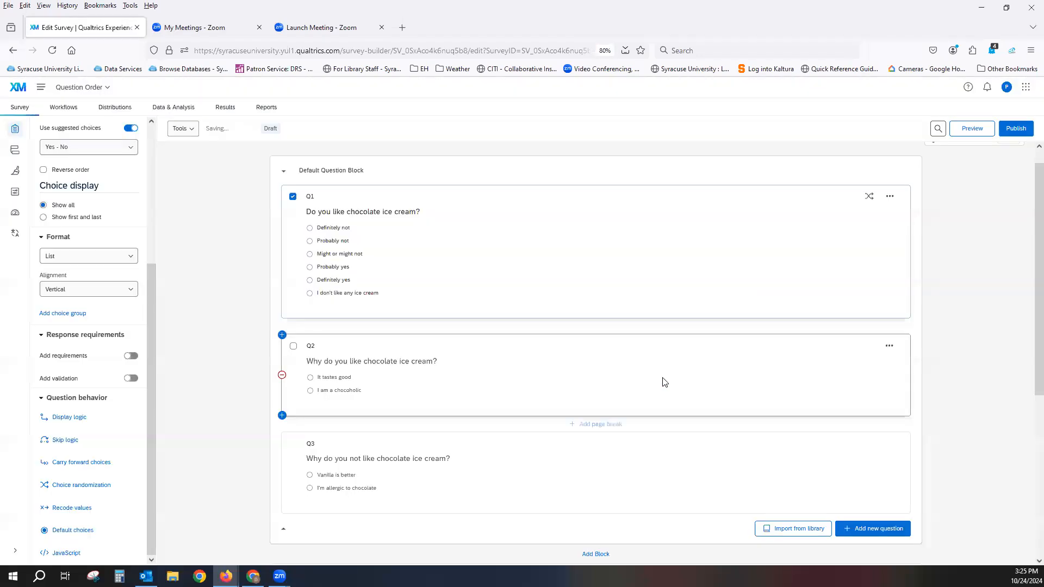
pyautogui.click(971, 134)
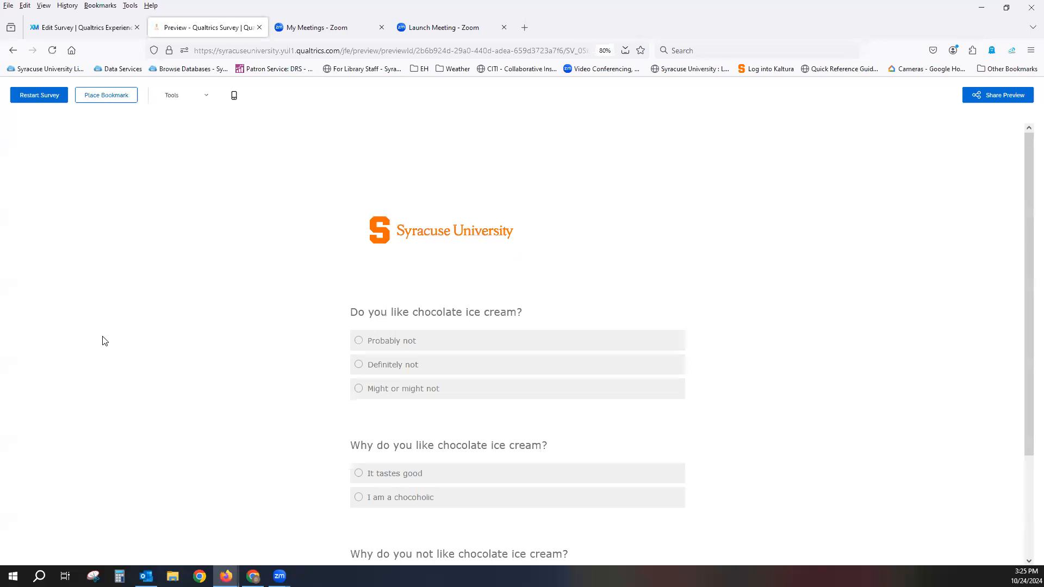
pyautogui.click(259, 27)
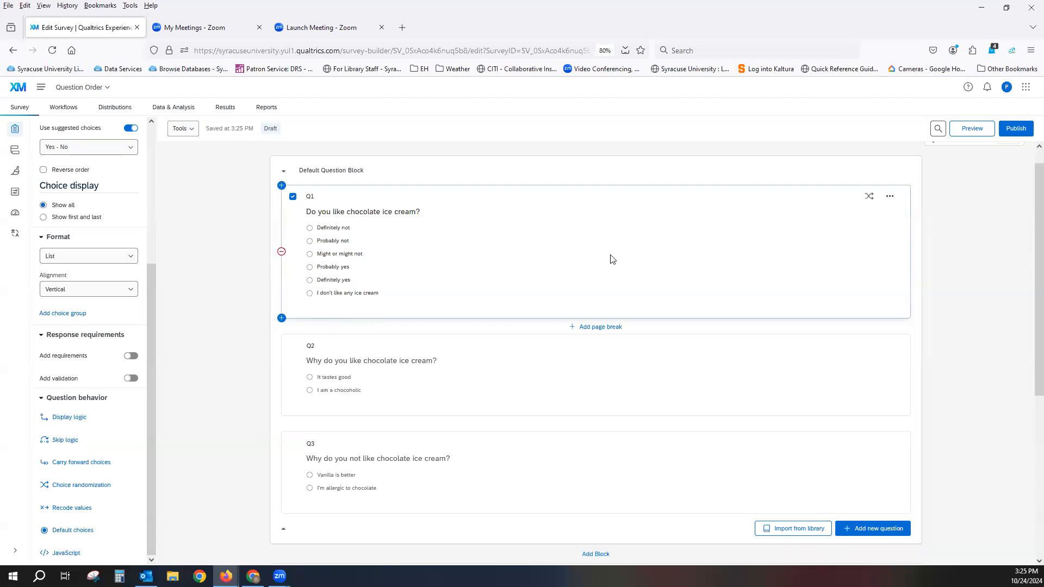
# Step: Set up advanced randomization for Q1 that randomizes "Definitely not", "Probably not" and "Might or might not", and save it
pyautogui.click(867, 199)
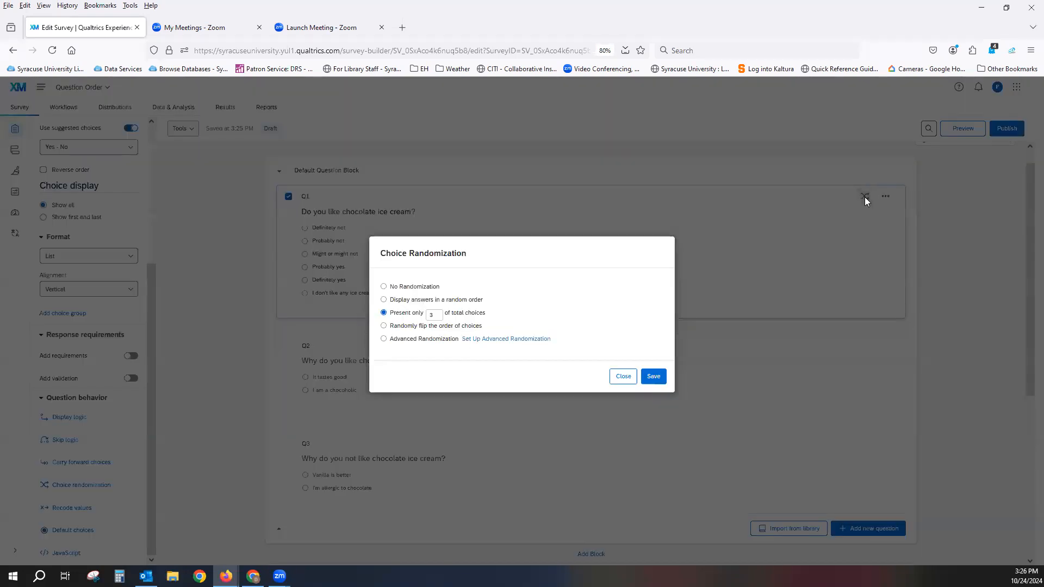
pyautogui.click(402, 328)
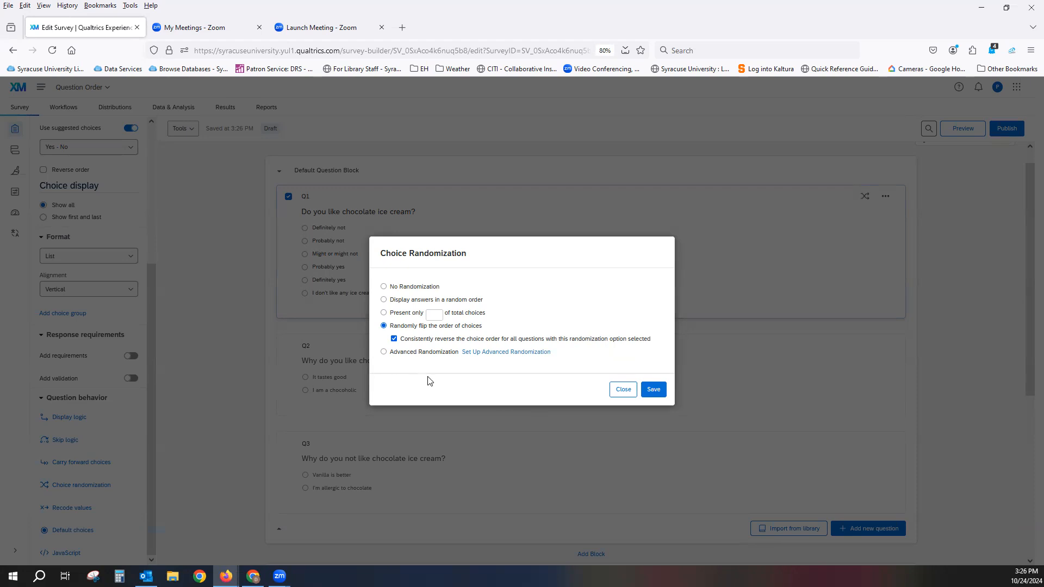
pyautogui.click(384, 352)
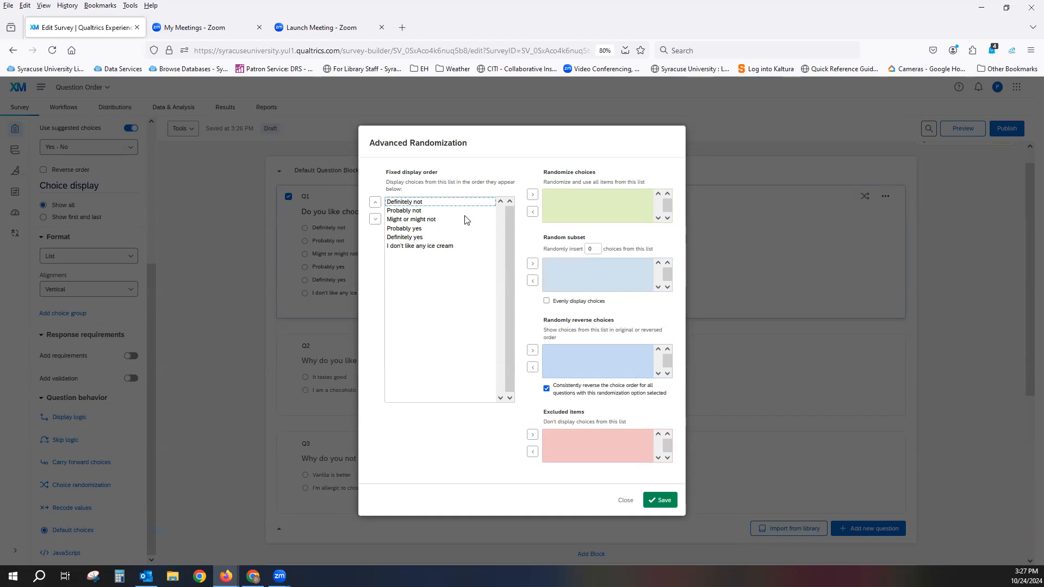
pyautogui.click(443, 205)
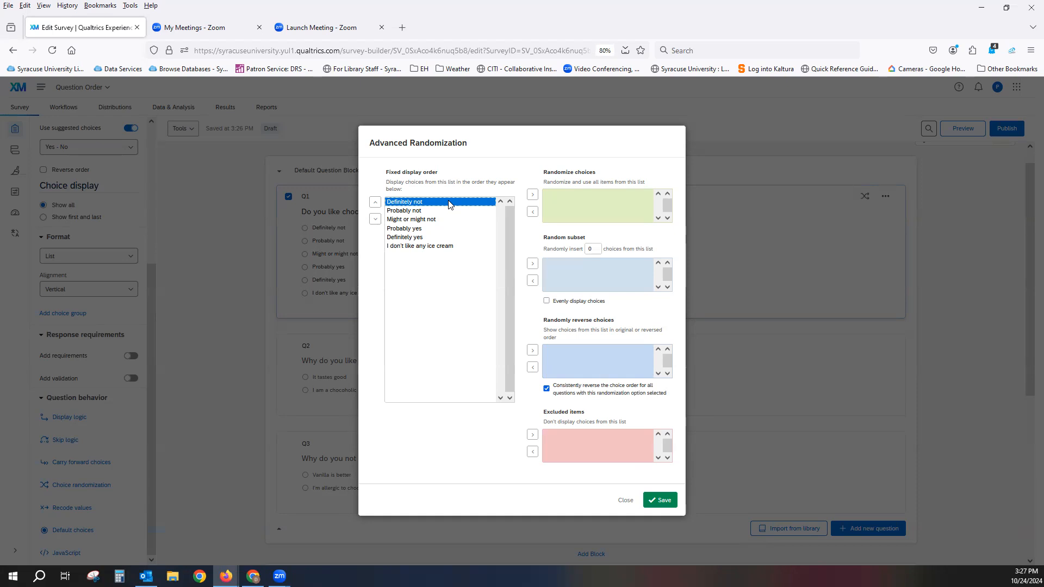
pyautogui.click(532, 197)
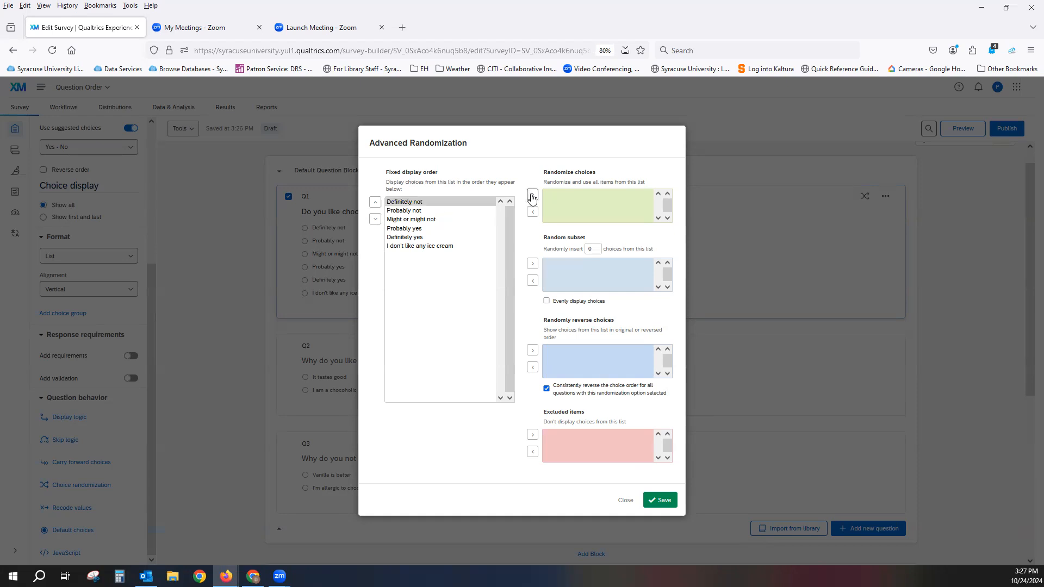
pyautogui.click(415, 212)
pyautogui.click(533, 195)
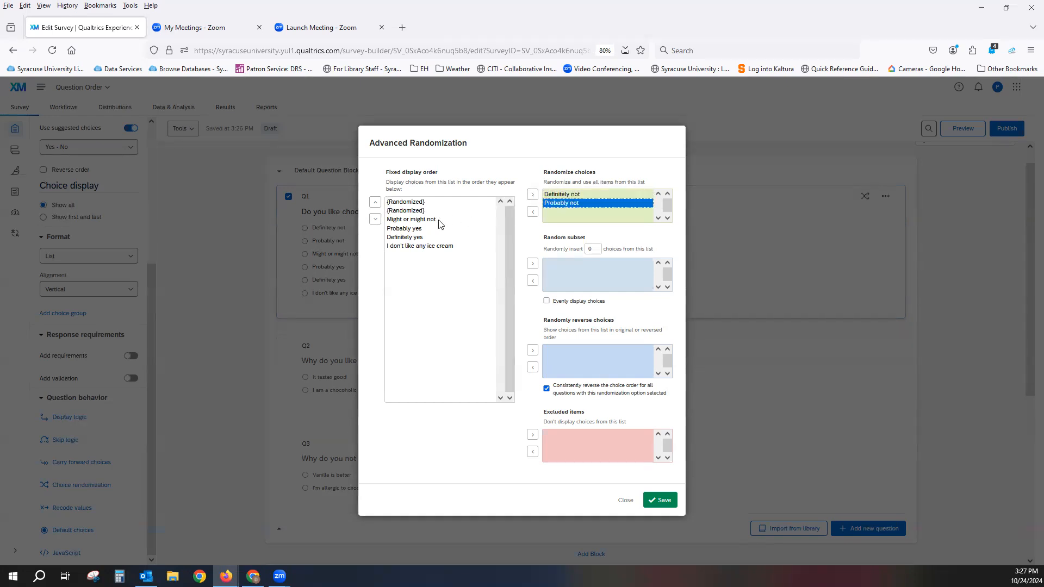
pyautogui.click(436, 222)
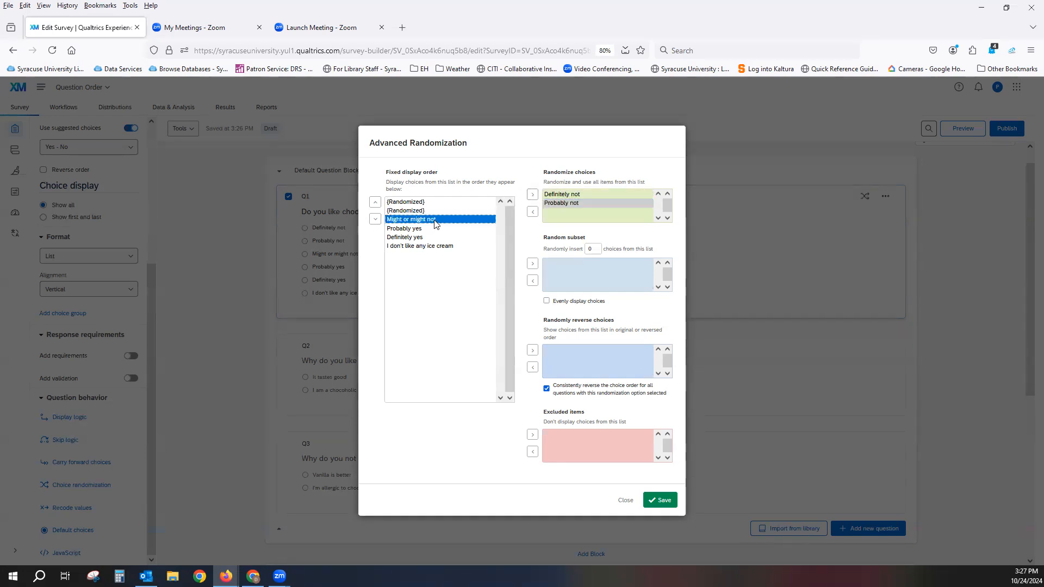
pyautogui.click(532, 196)
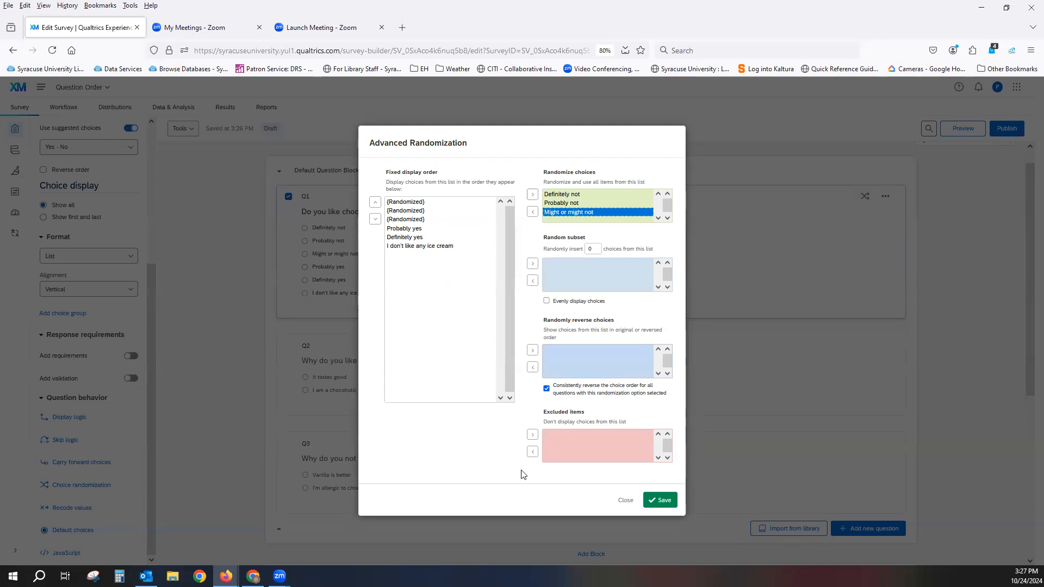
pyautogui.click(662, 499)
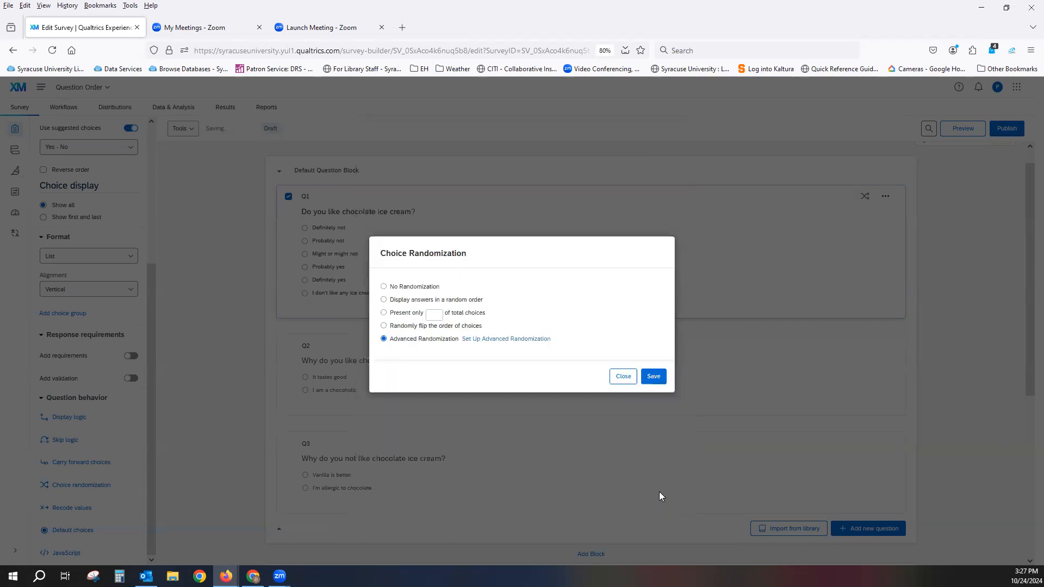
pyautogui.click(654, 376)
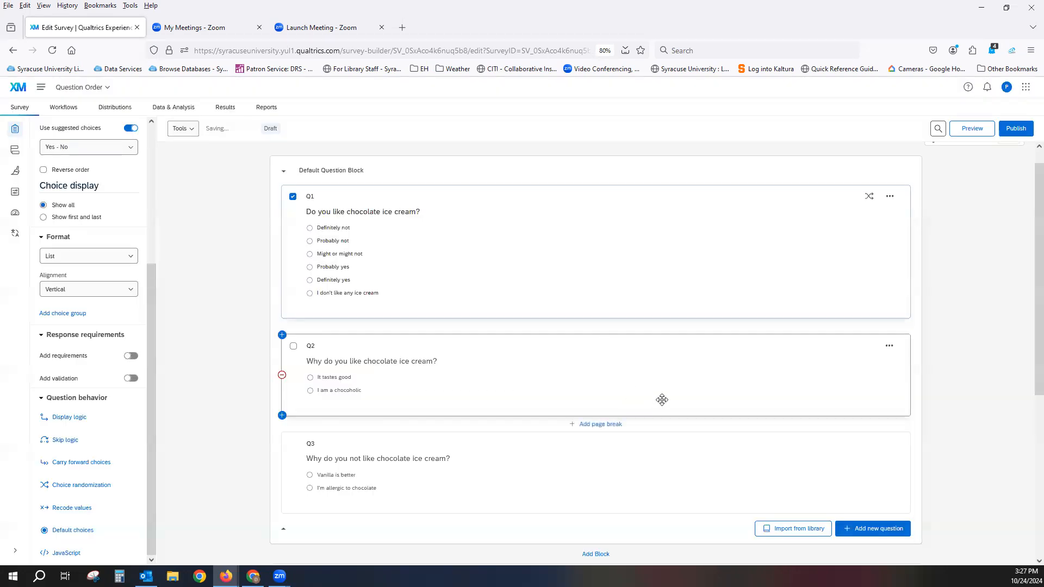
# Step: Publish the survey and preview it, restarting once to check Q1's partly randomized choice order
pyautogui.click(1019, 129)
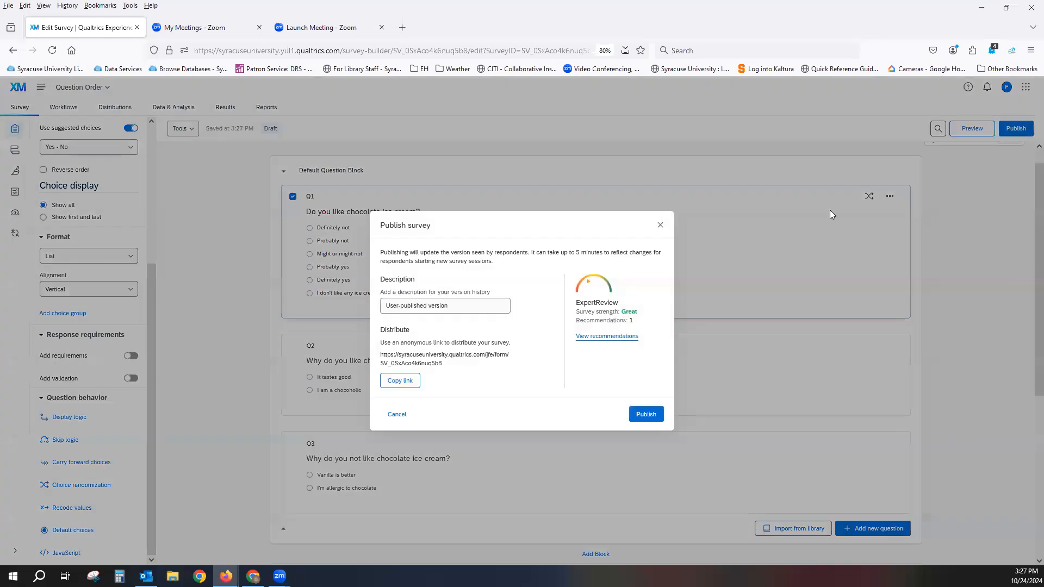
pyautogui.click(638, 417)
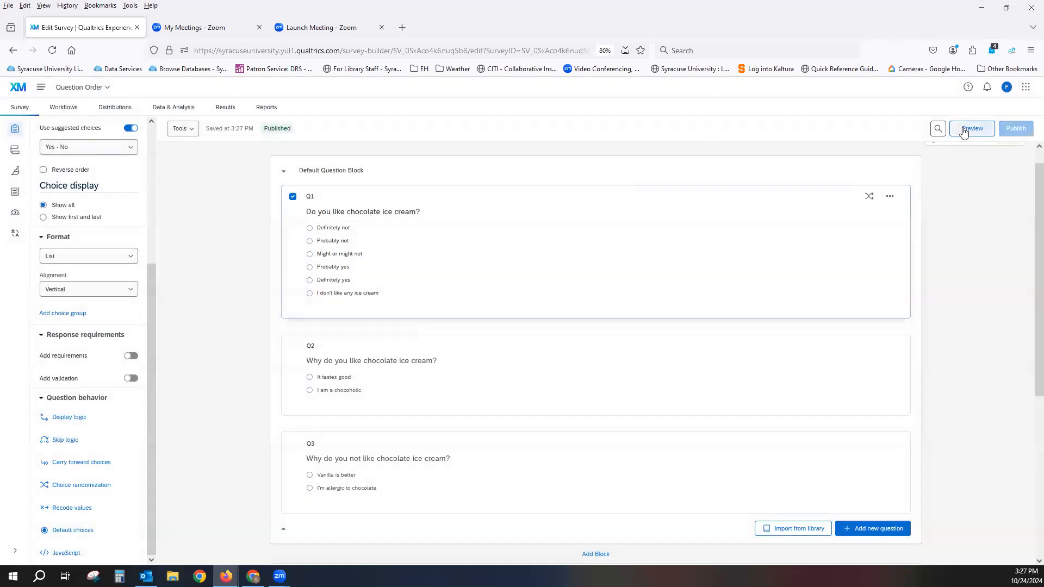
pyautogui.click(972, 129)
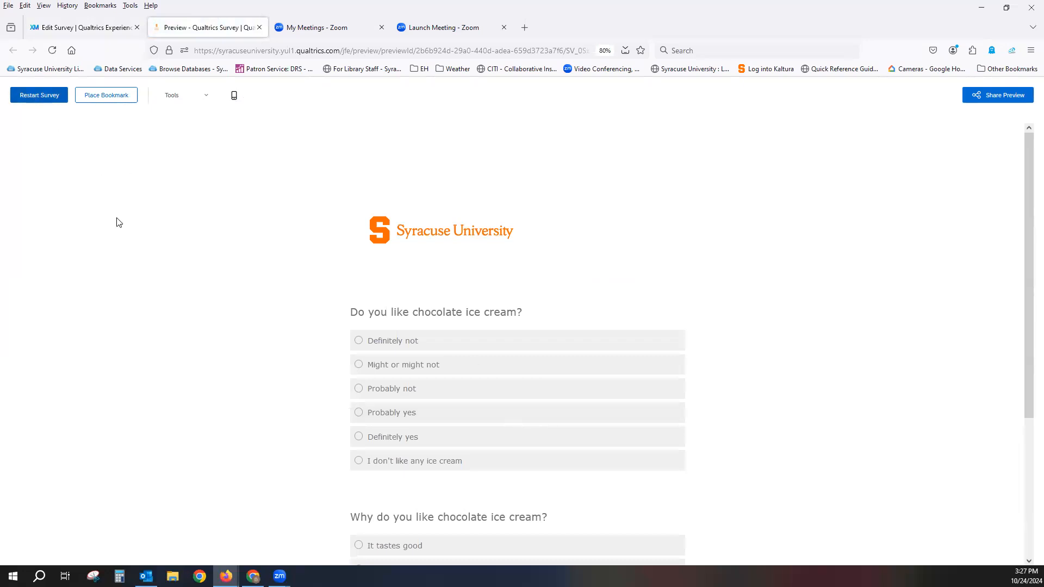
pyautogui.click(32, 101)
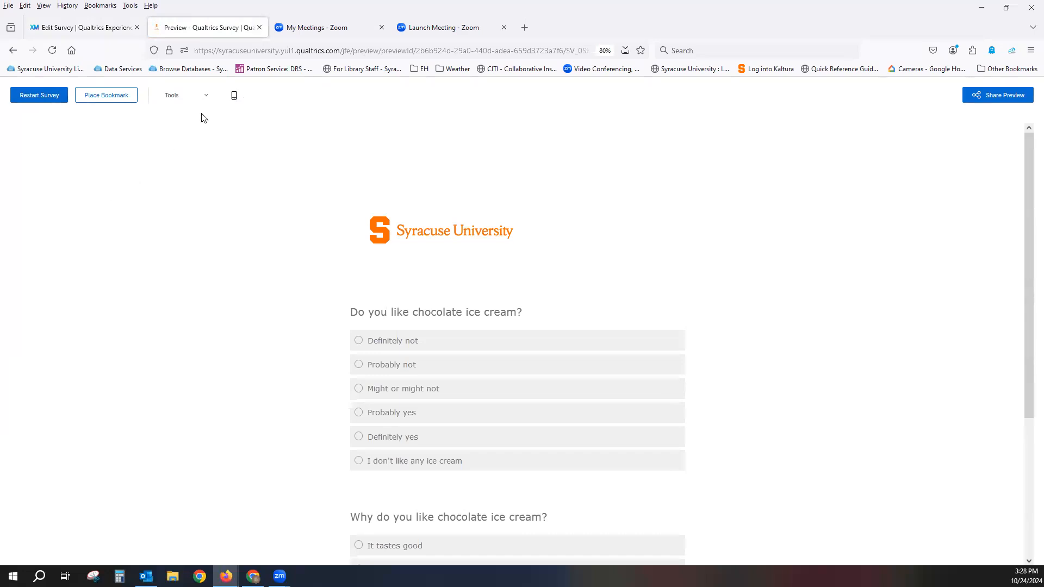
pyautogui.click(258, 27)
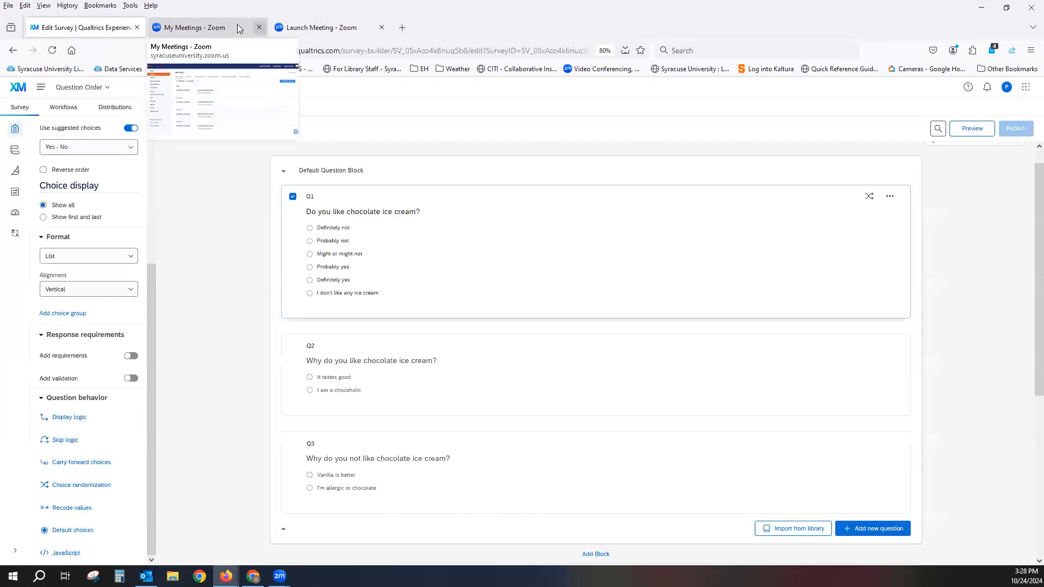
# Step: Review Q1's advanced randomization setup and leave its choice groups as they are
pyautogui.click(866, 202)
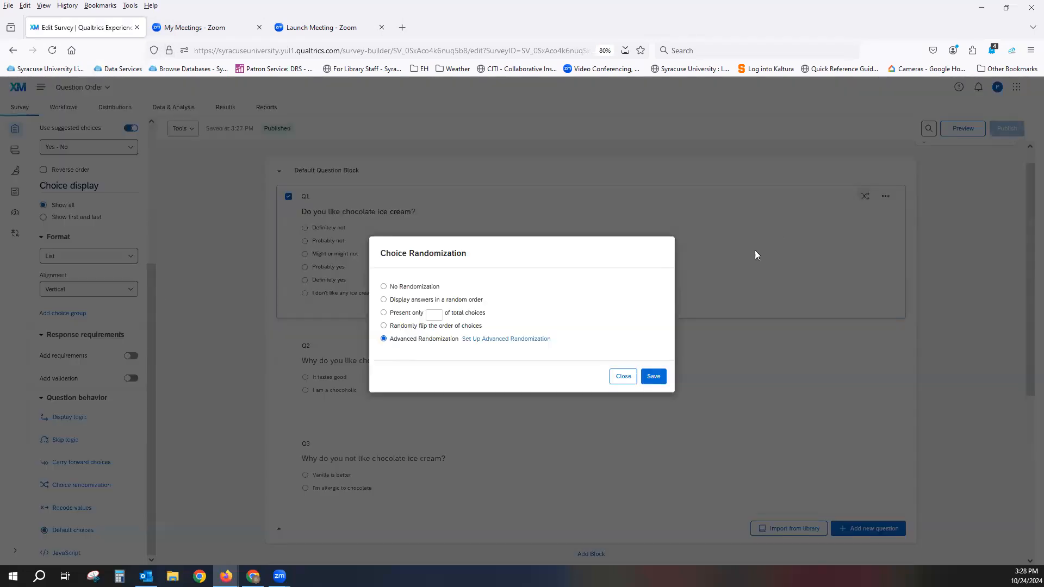
pyautogui.click(512, 340)
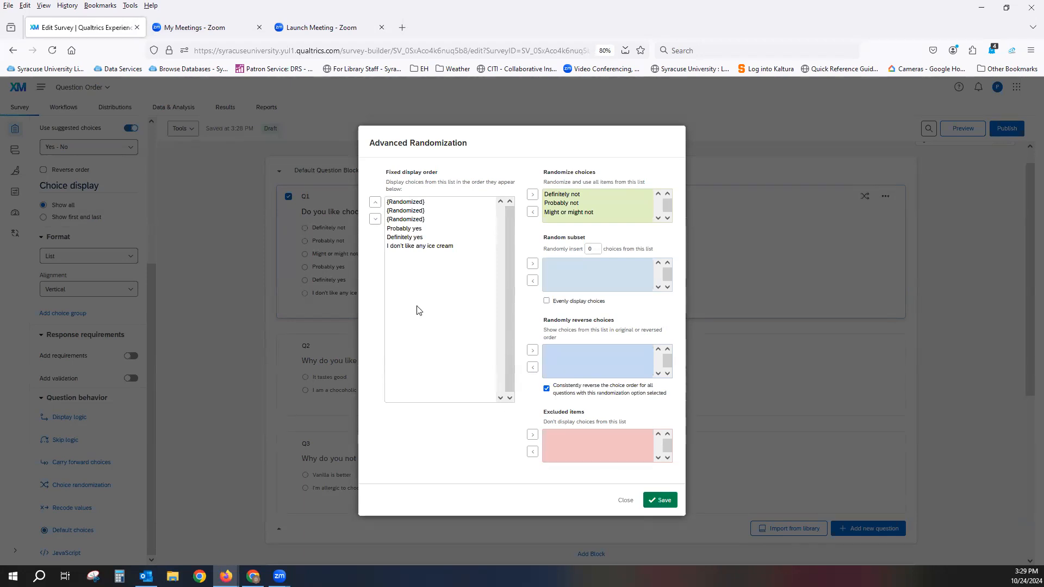
pyautogui.click(661, 501)
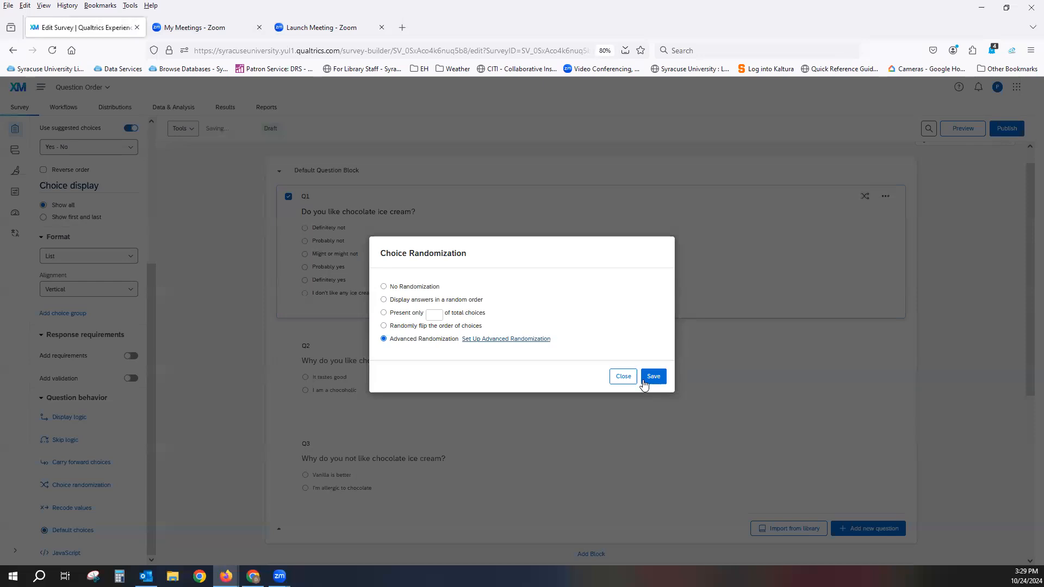
pyautogui.click(623, 379)
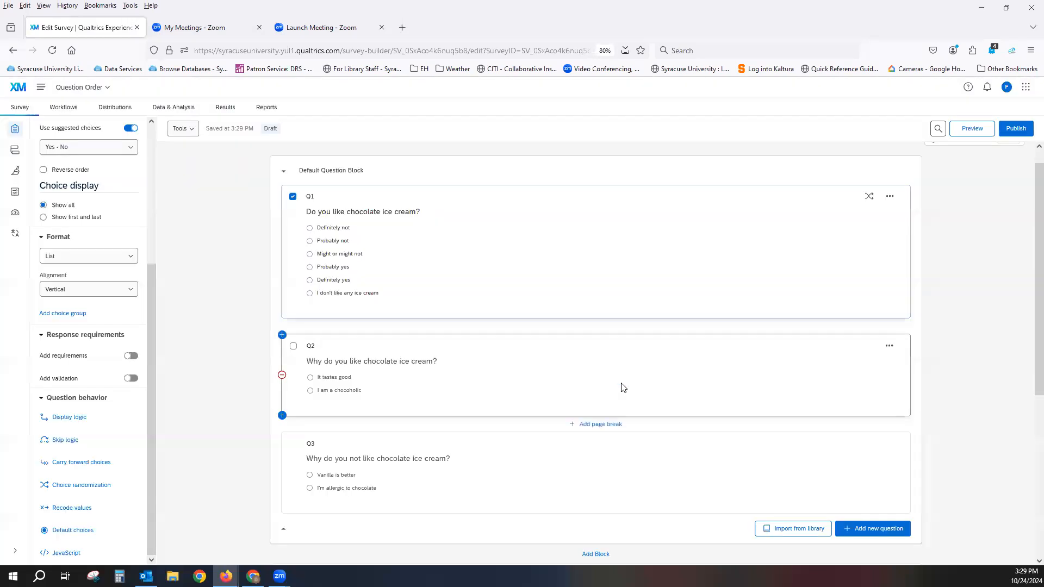
# Step: Set Q1's choice randomization to No Randomization and save it
pyautogui.click(870, 197)
pyautogui.click(403, 286)
pyautogui.click(655, 378)
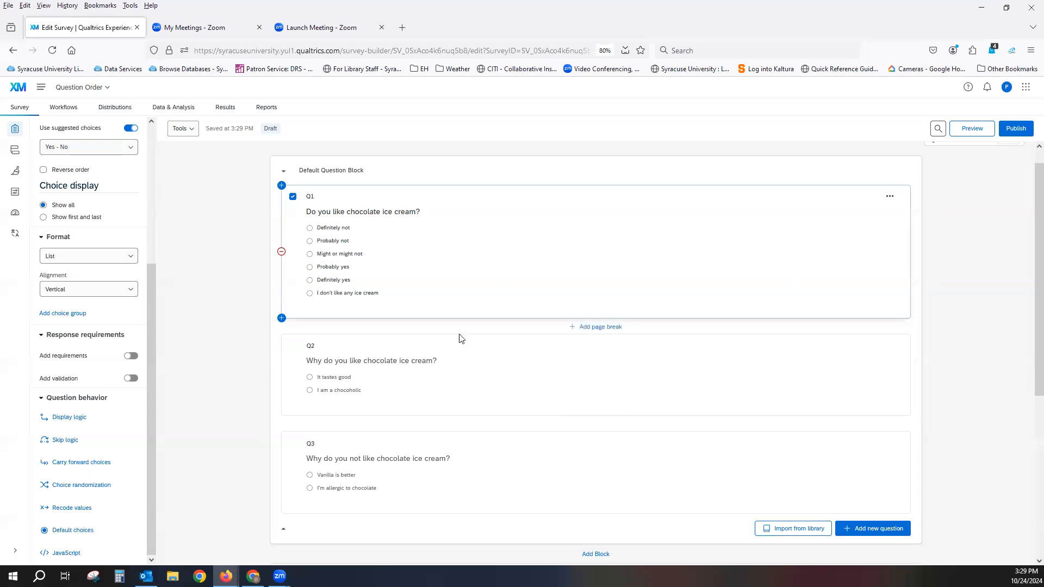
# Step: Review the advanced question randomization setup for the Default Question Block and leave it without saving
pyautogui.click(607, 169)
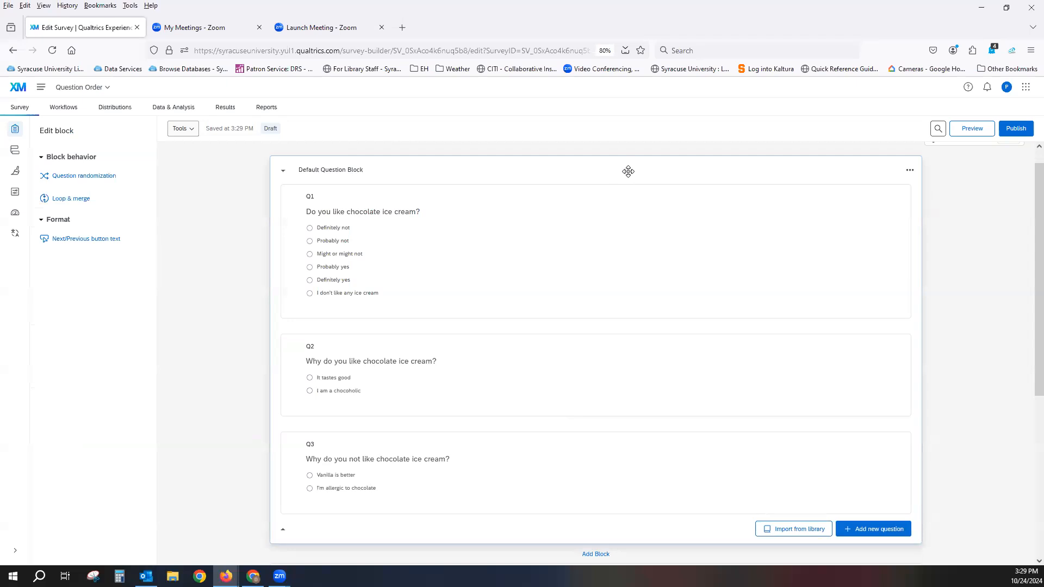
pyautogui.click(94, 179)
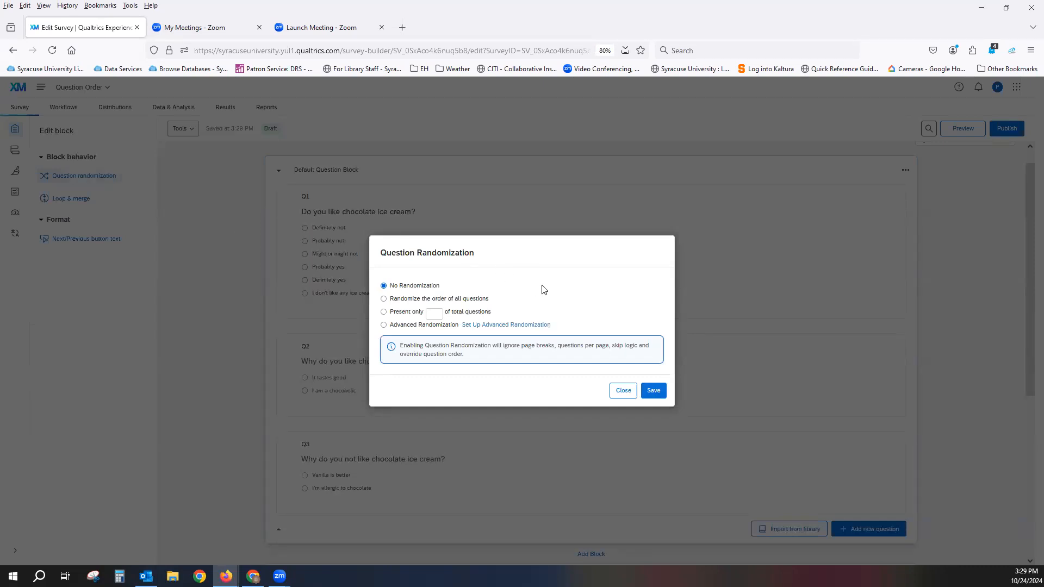
pyautogui.click(511, 326)
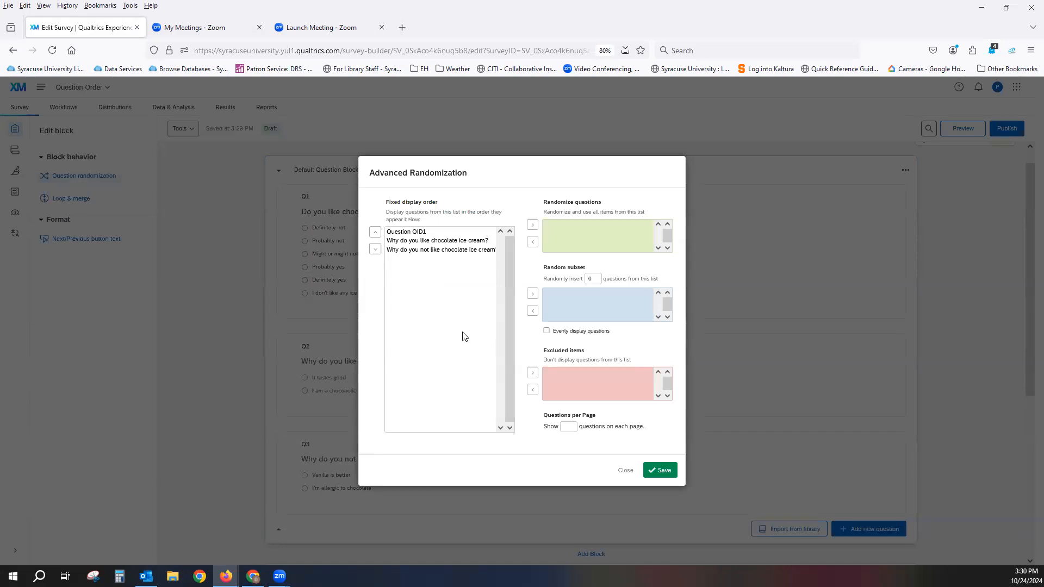
pyautogui.click(625, 471)
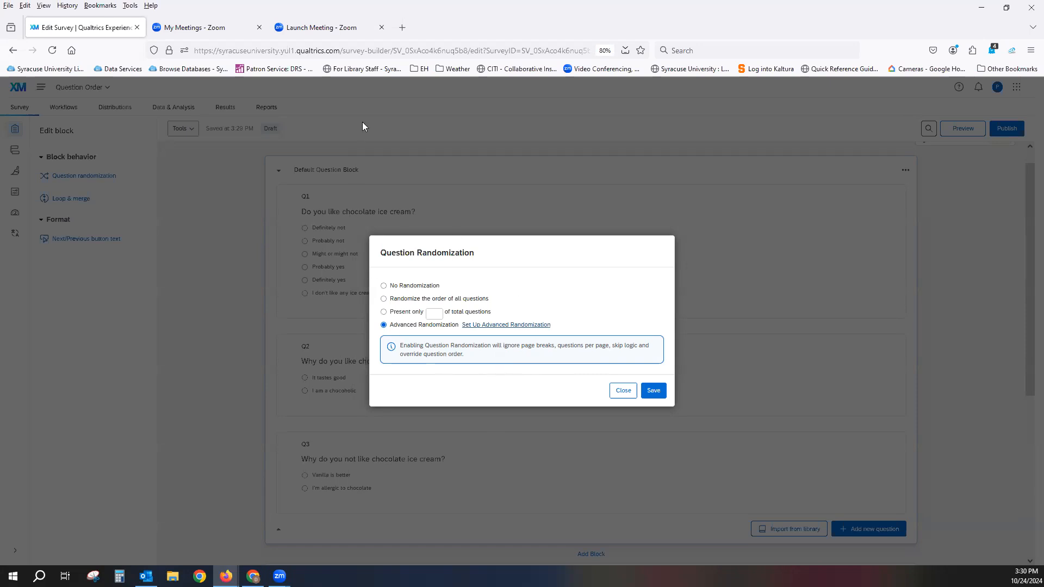
# Step: Close the question randomization settings without saving and open the "loop and merge" survey from the New Workshops folder in Workshops
pyautogui.click(618, 394)
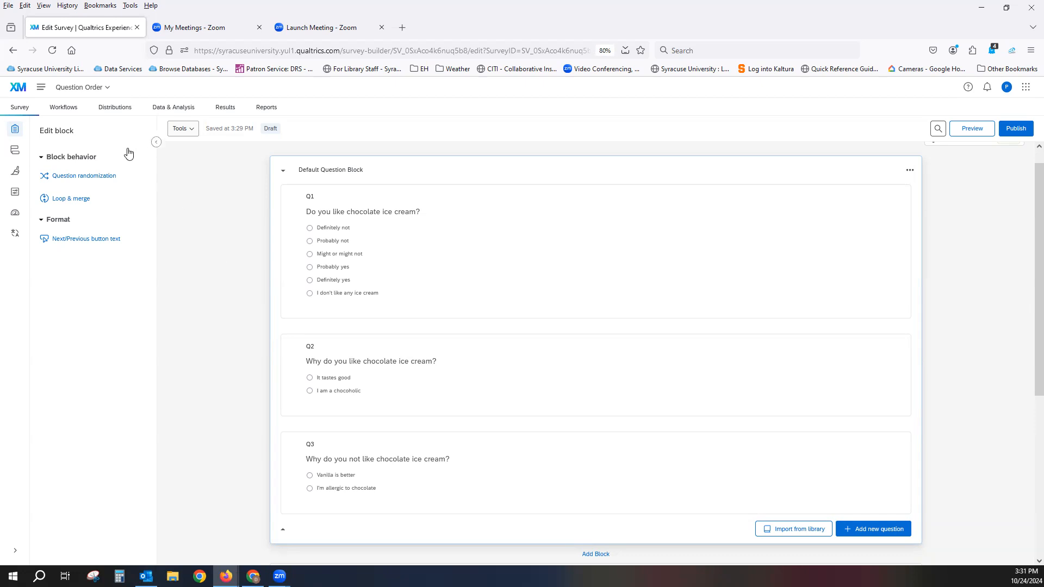
pyautogui.click(90, 89)
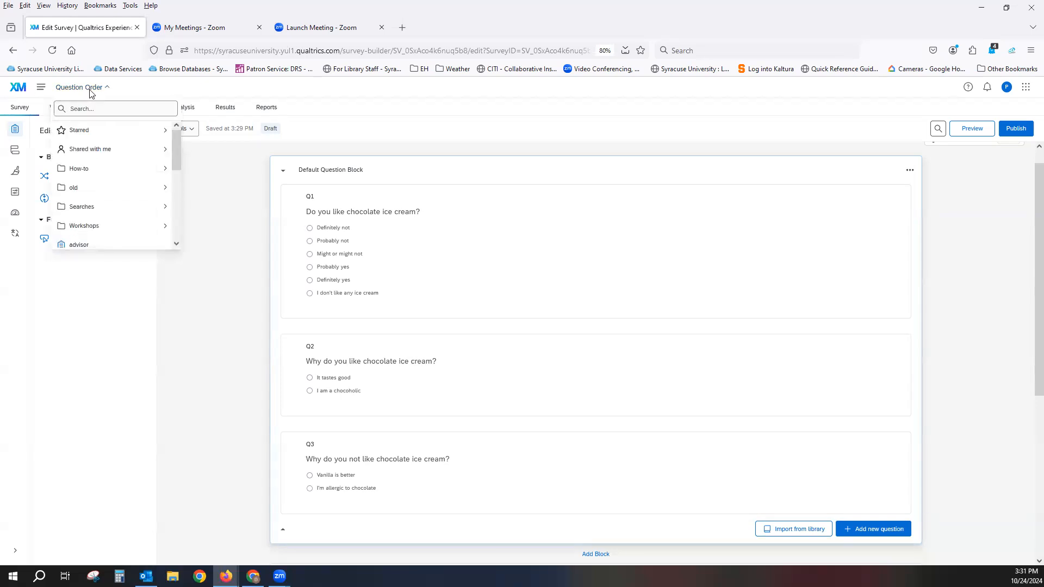
pyautogui.click(107, 227)
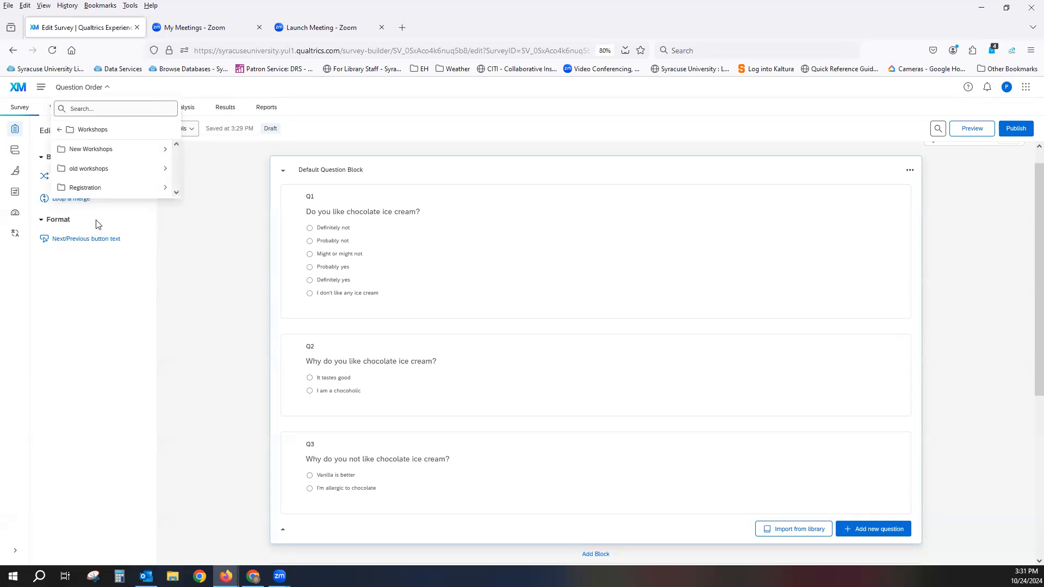
pyautogui.click(116, 152)
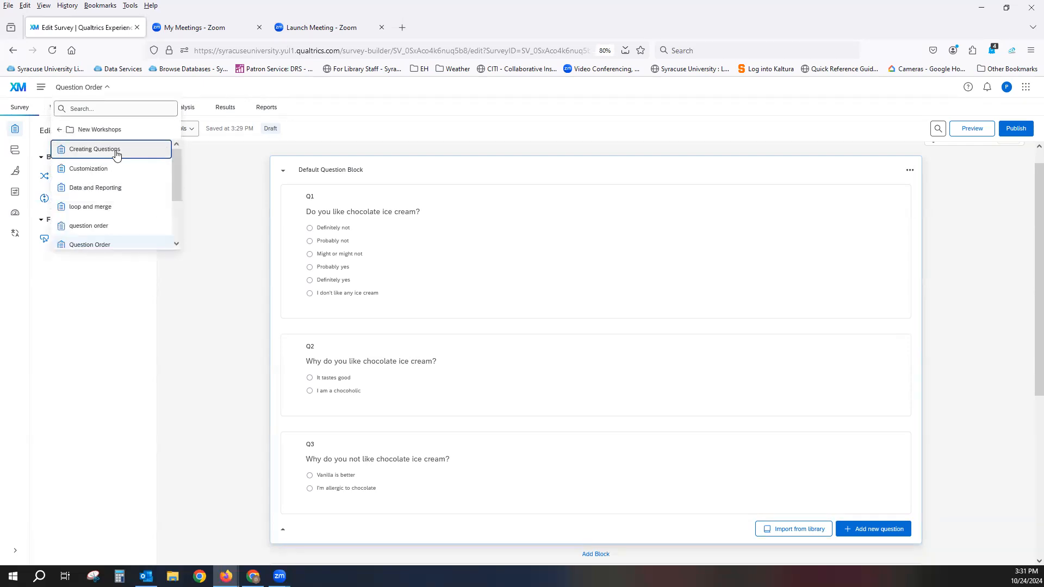
pyautogui.click(108, 206)
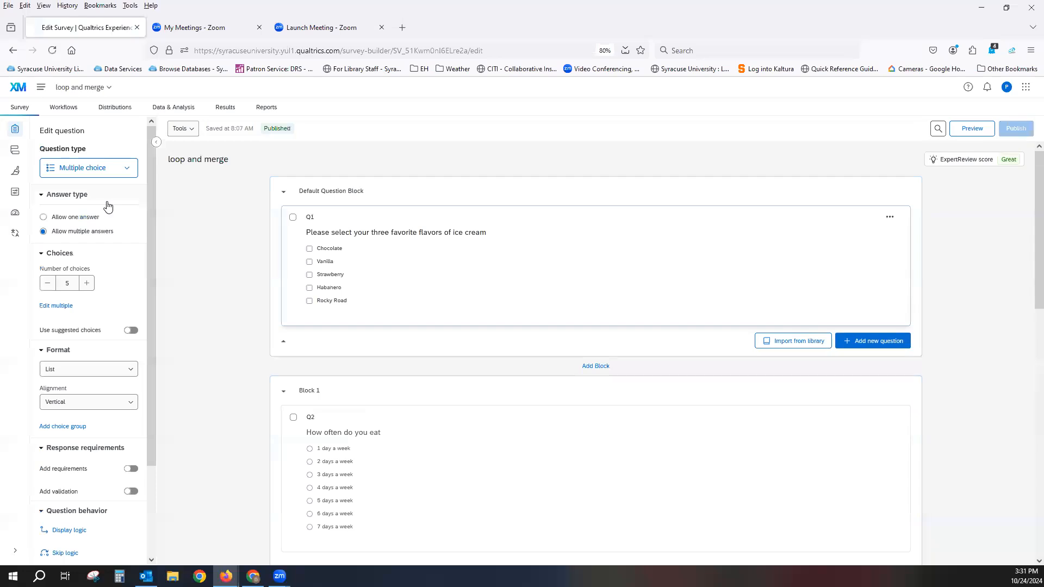
pyautogui.scroll(-1, 199, 218)
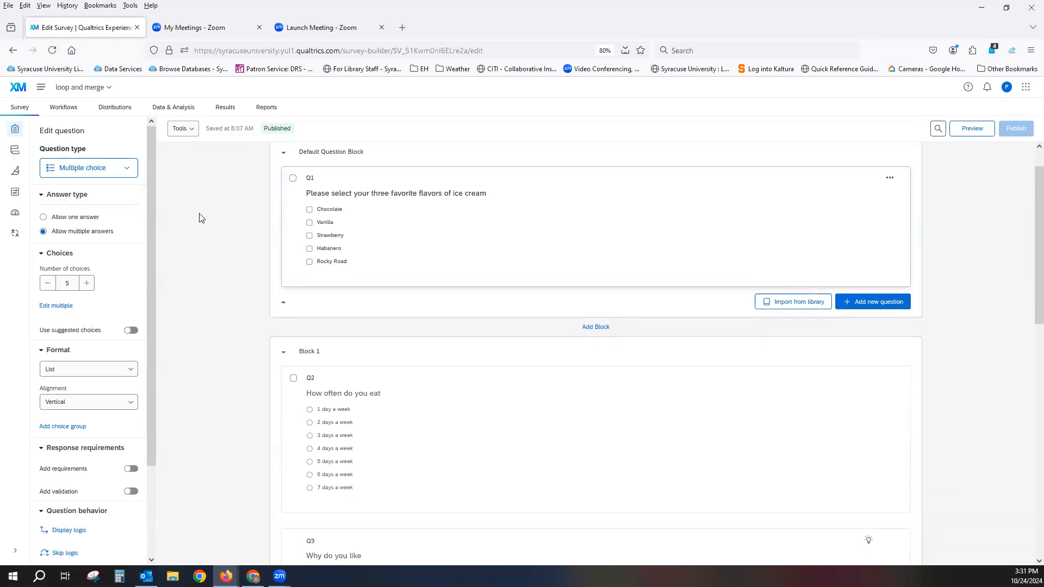
pyautogui.click(82, 89)
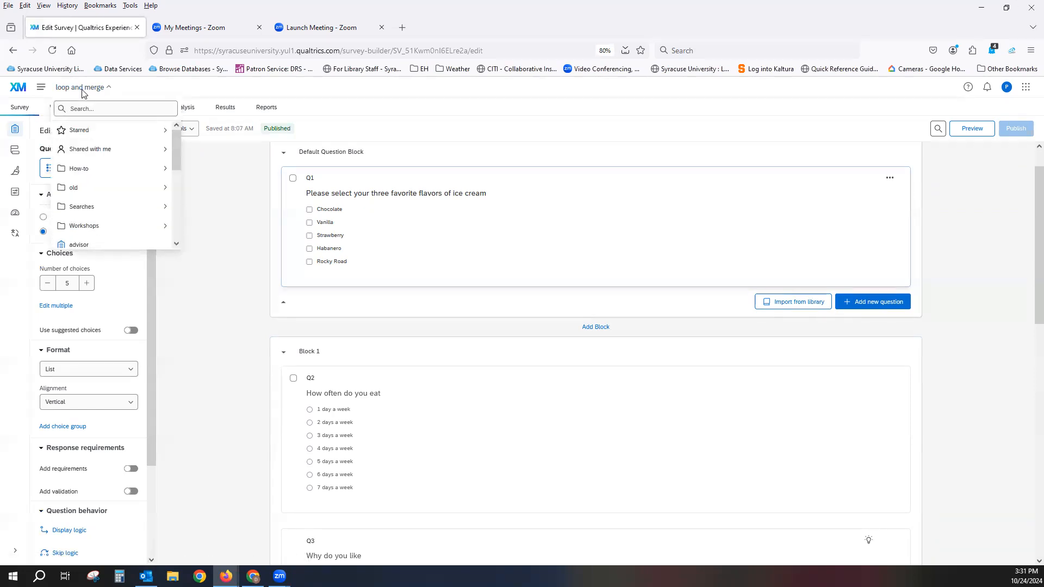
pyautogui.click(99, 225)
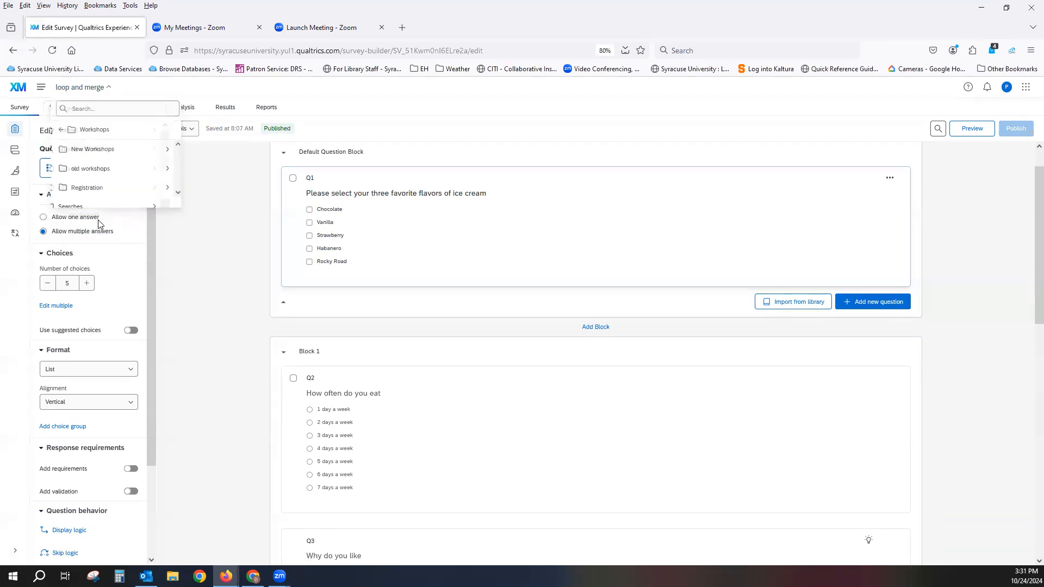
pyautogui.click(100, 151)
pyautogui.scroll(-3, 135, 164)
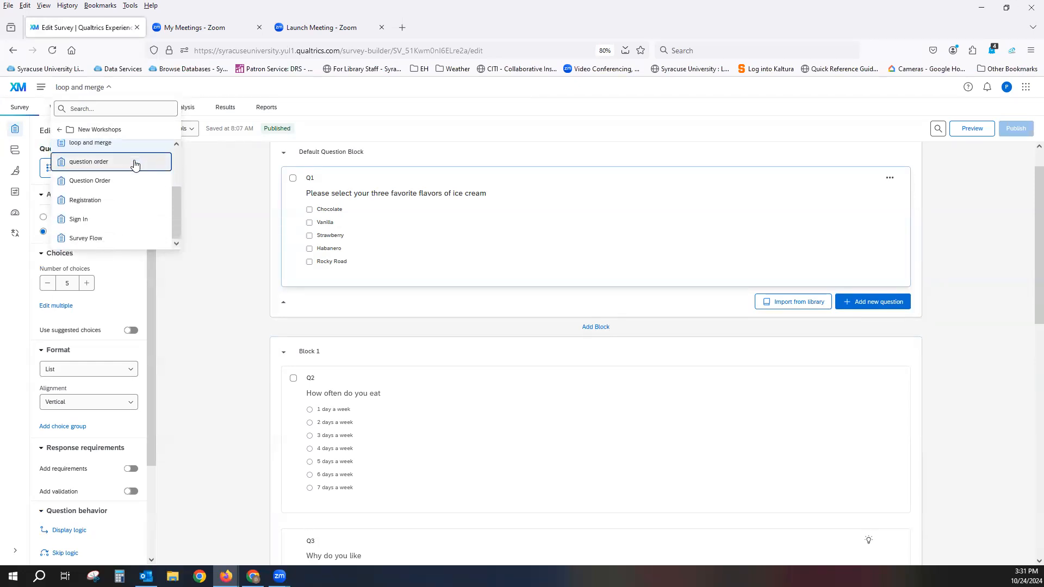
pyautogui.scroll(2, 123, 212)
pyautogui.scroll(1, 124, 210)
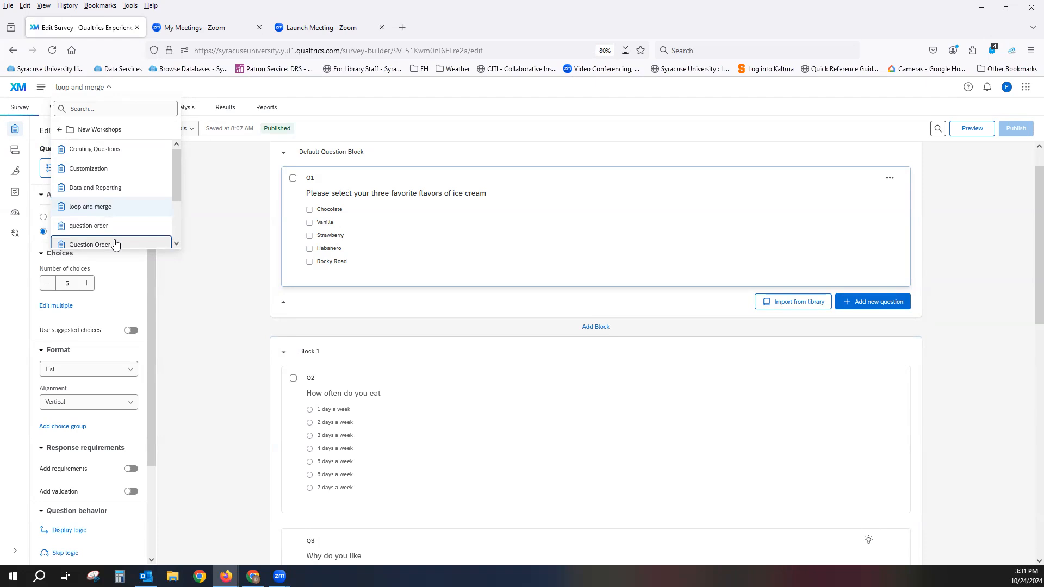
pyautogui.click(213, 220)
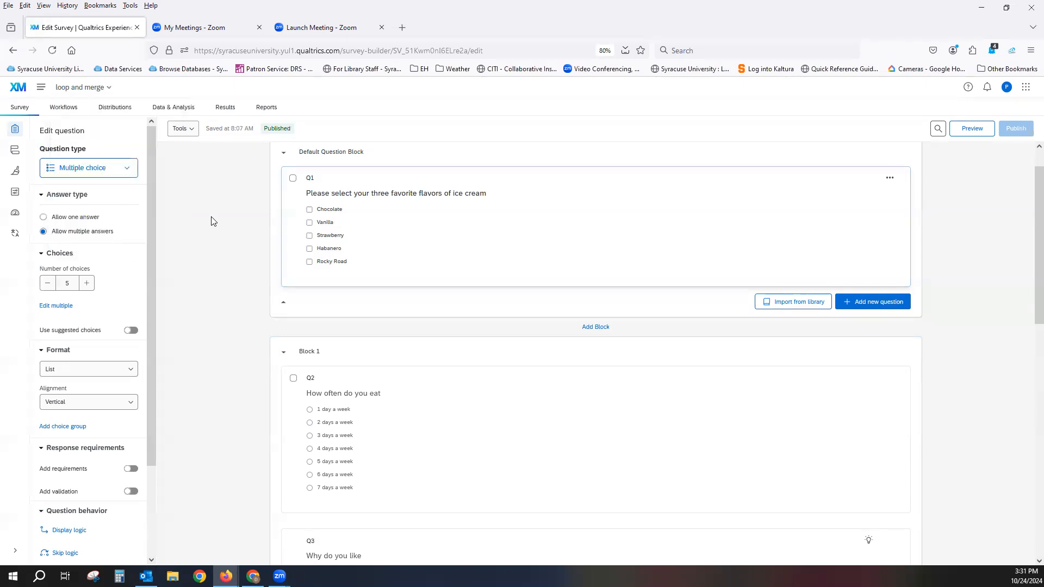
# Step: Examine the loop and merge survey's favorite ice cream flavors question and the follow-up questions in Block 1
pyautogui.scroll(-3, 223, 214)
pyautogui.scroll(4, 223, 214)
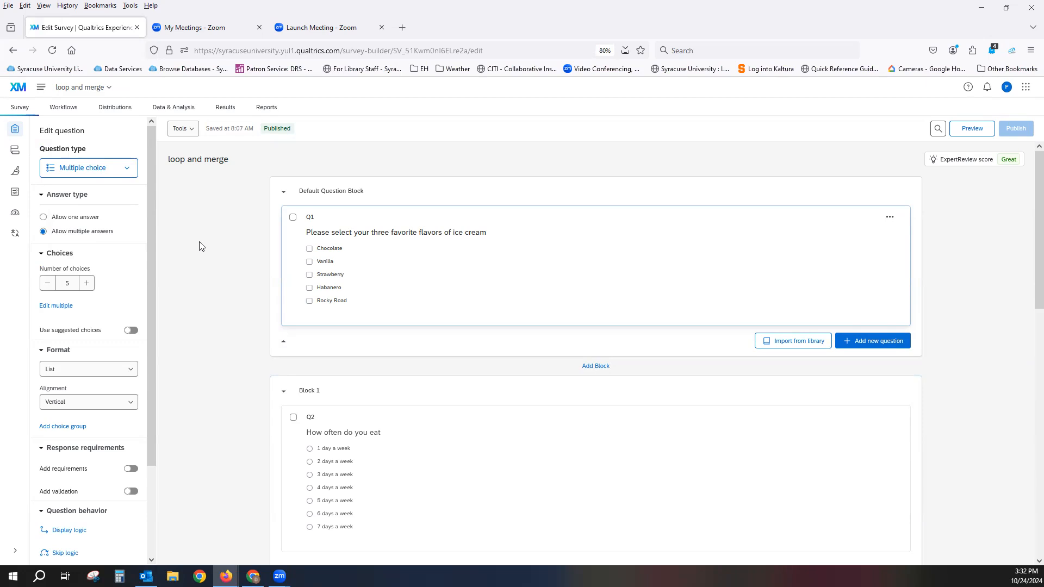
pyautogui.scroll(-1, 201, 245)
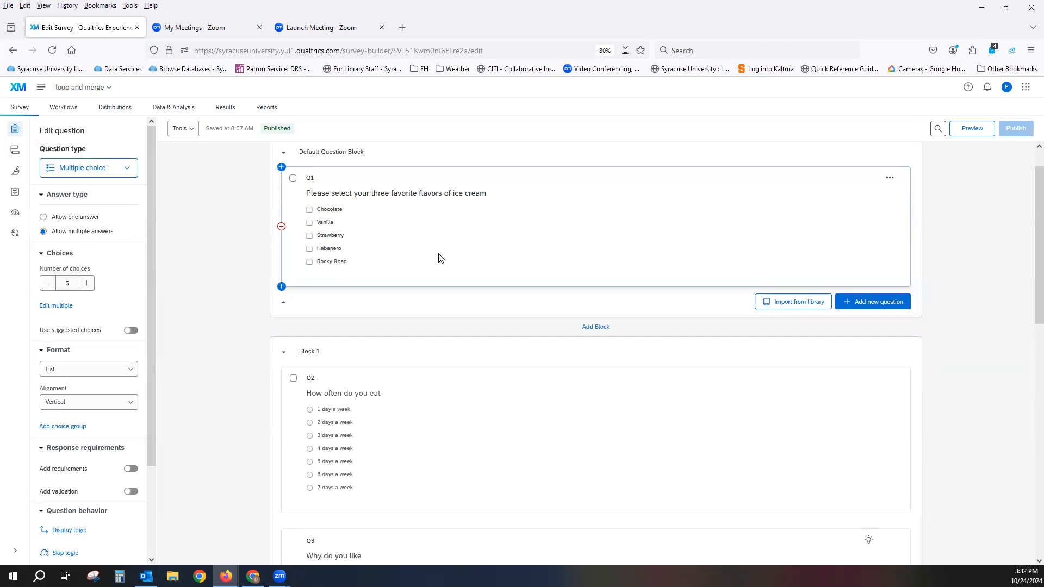
pyautogui.scroll(-1, 219, 292)
pyautogui.scroll(-3, 220, 292)
pyautogui.scroll(4, 212, 296)
pyautogui.scroll(-3, 224, 283)
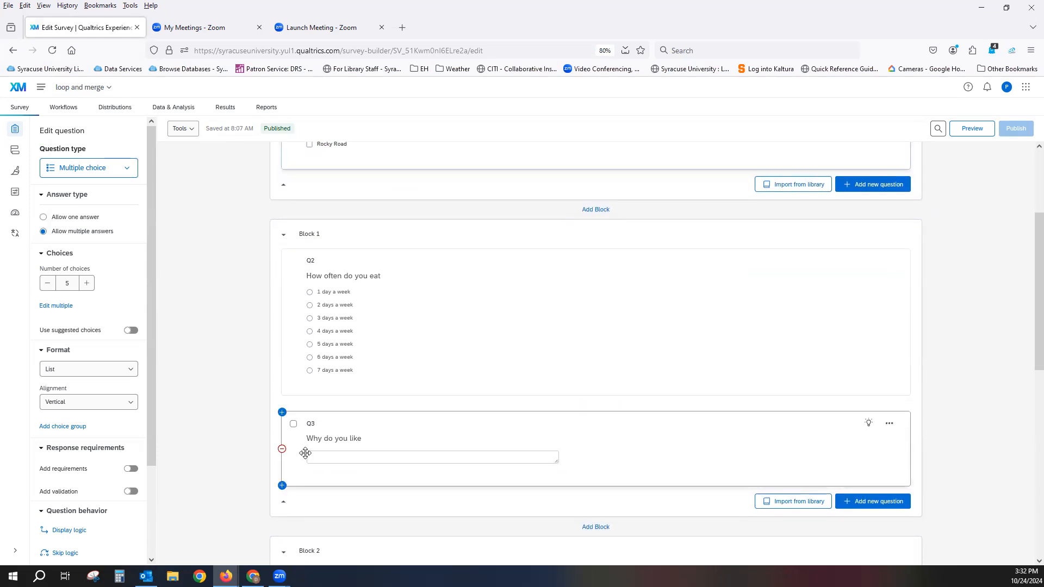
pyautogui.scroll(2, 236, 368)
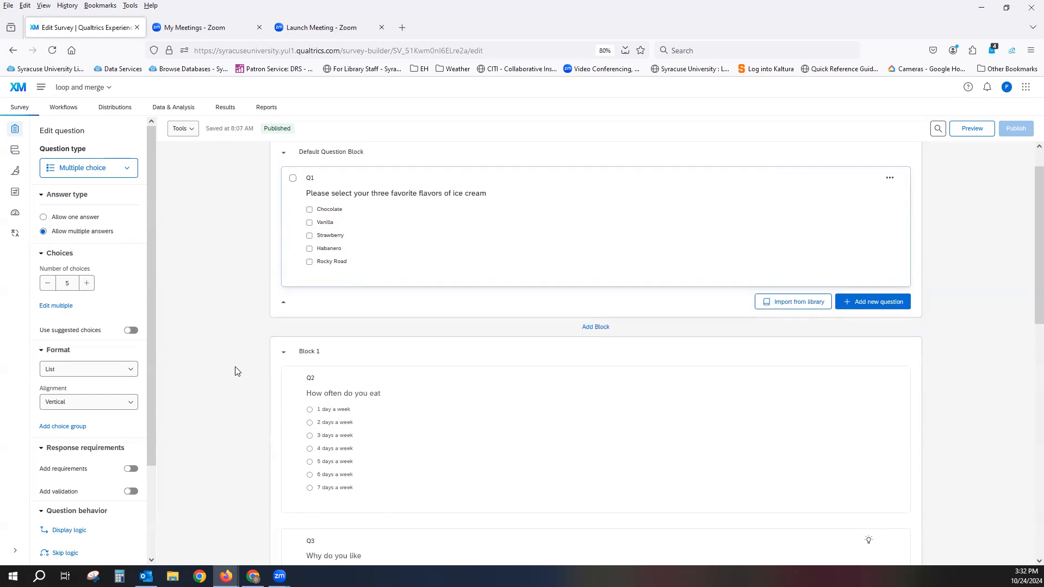
pyautogui.scroll(1, 236, 371)
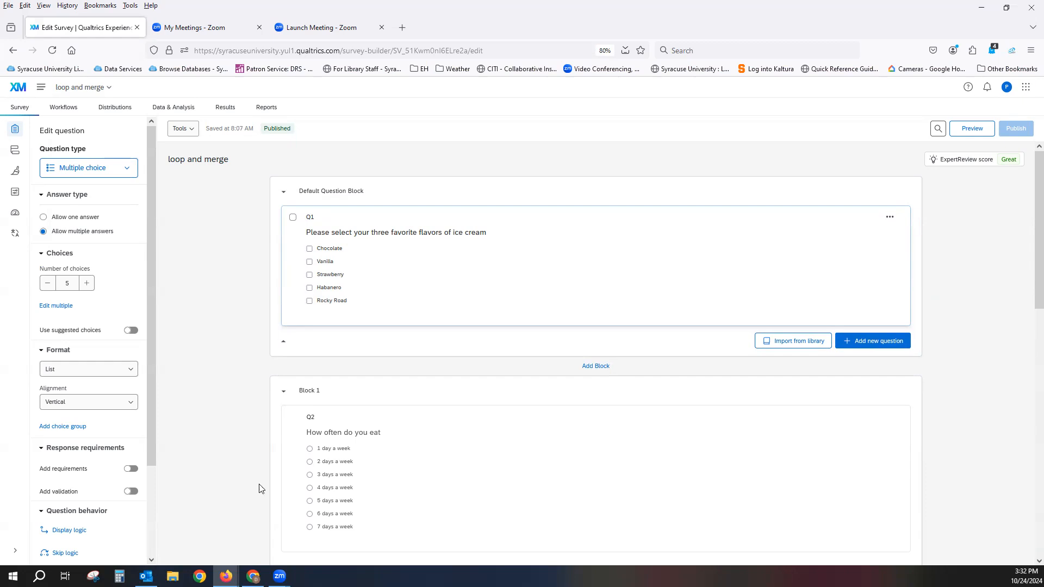
pyautogui.scroll(-3, 258, 463)
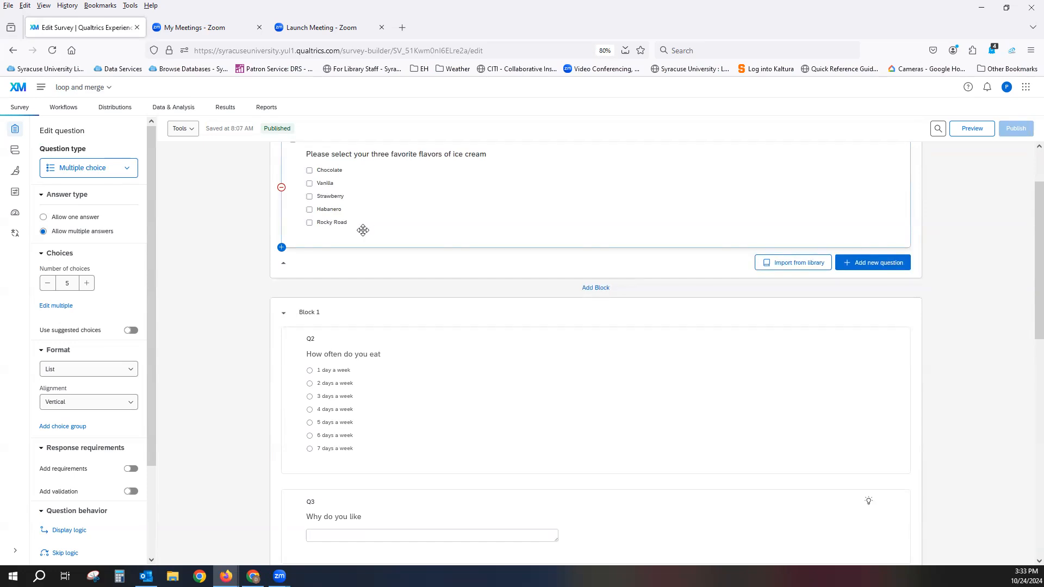
pyautogui.scroll(2, 231, 284)
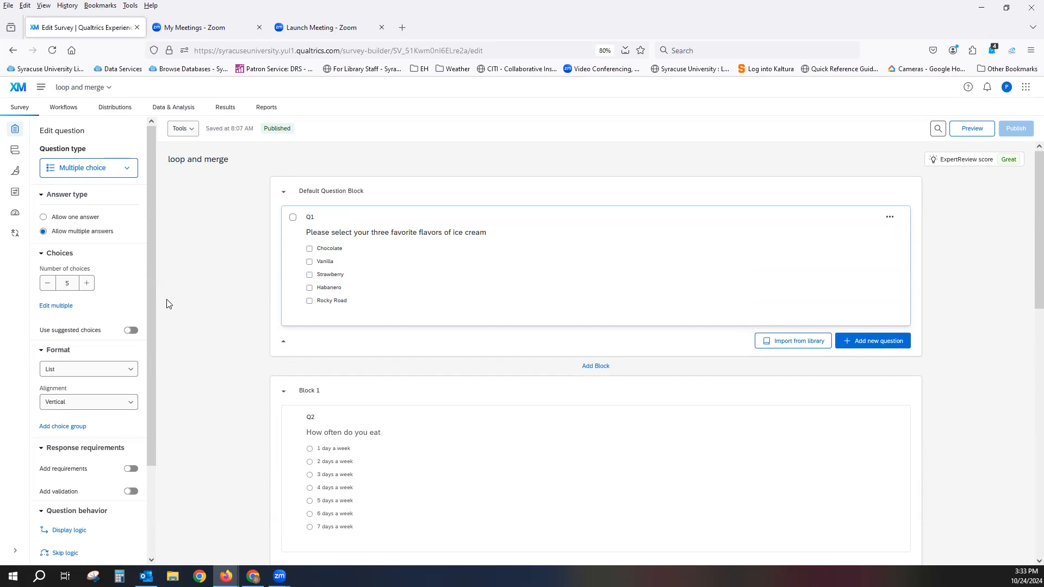
# Step: Turn on Loop & Merge for Block 1
pyautogui.scroll(-1, 167, 304)
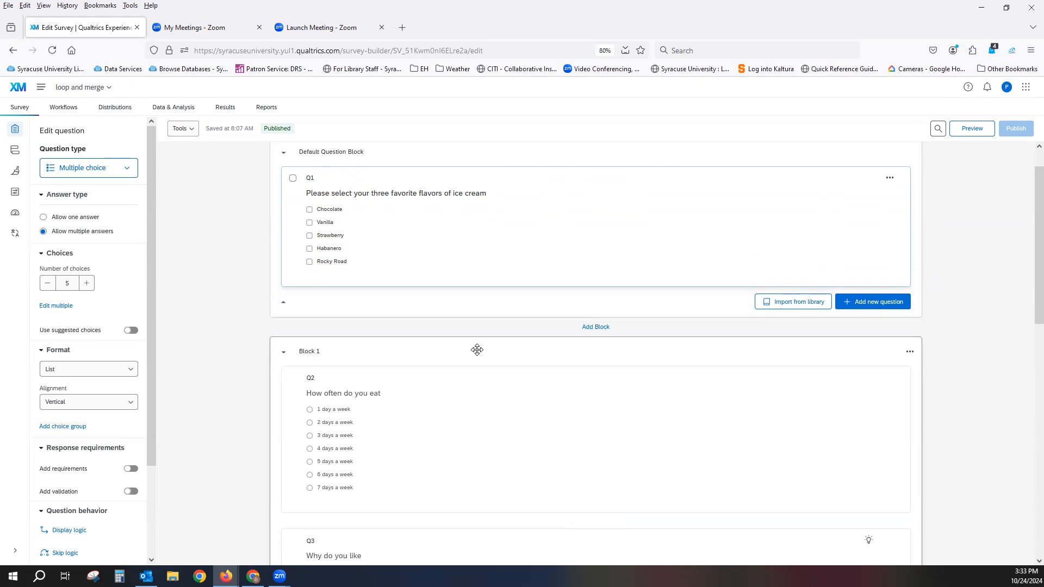
pyautogui.click(408, 350)
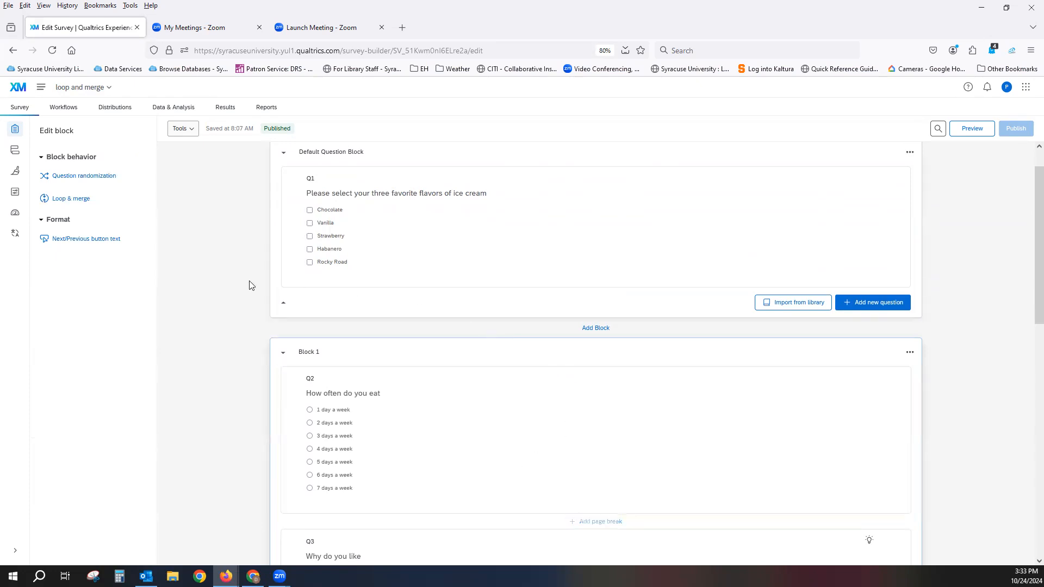
pyautogui.click(75, 201)
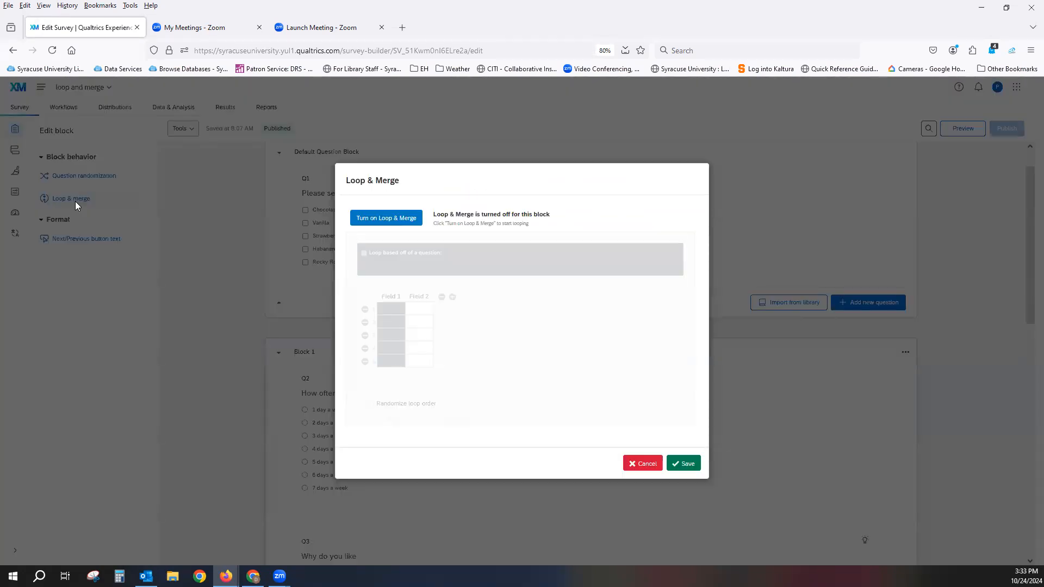
pyautogui.click(370, 220)
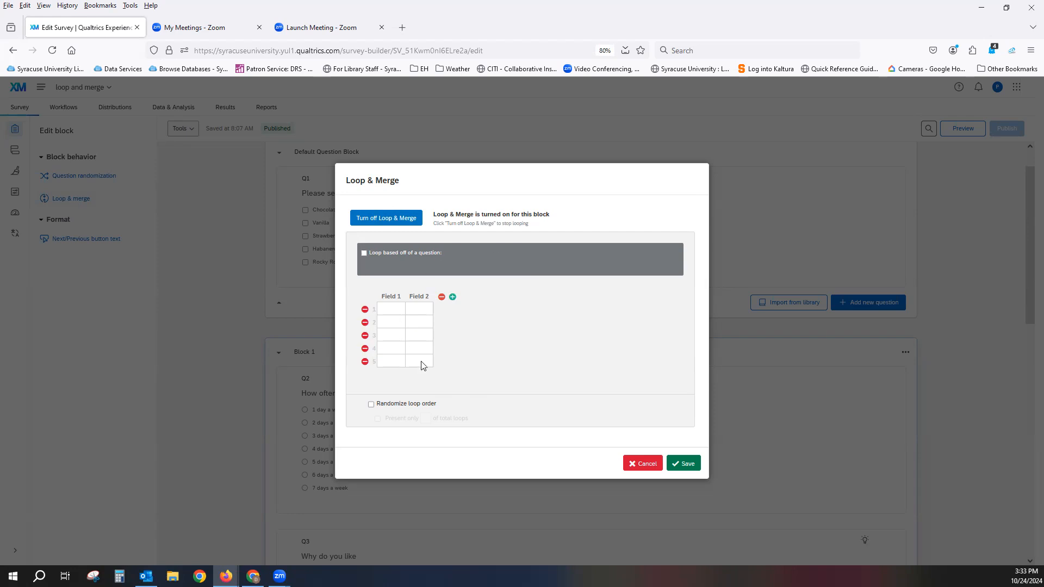
# Step: Base Block 1's loop on the Selected Choices of Q1, the favorite ice cream flavors question, and save the setup
pyautogui.click(364, 253)
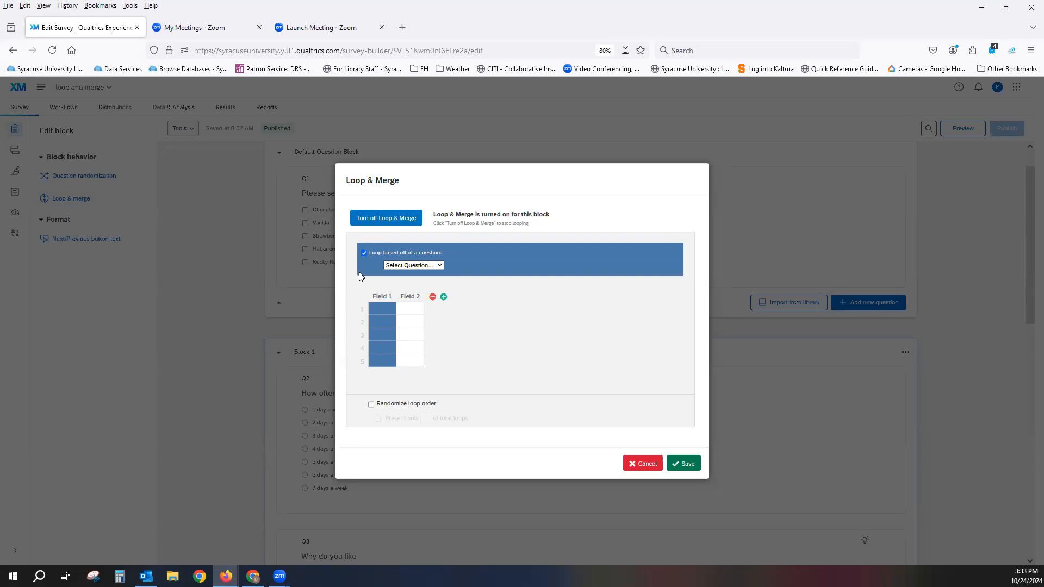
pyautogui.click(438, 266)
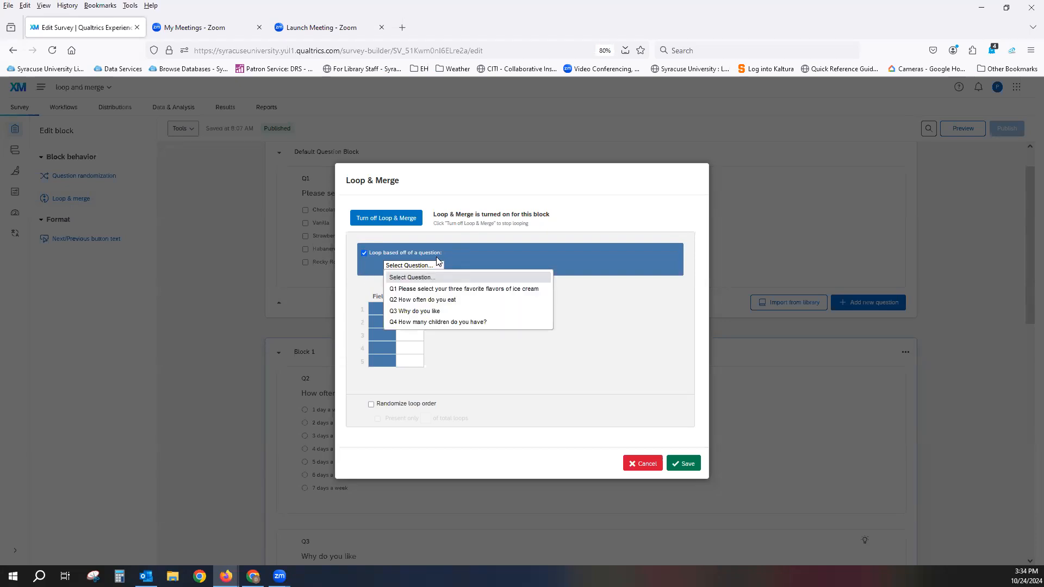
pyautogui.click(445, 289)
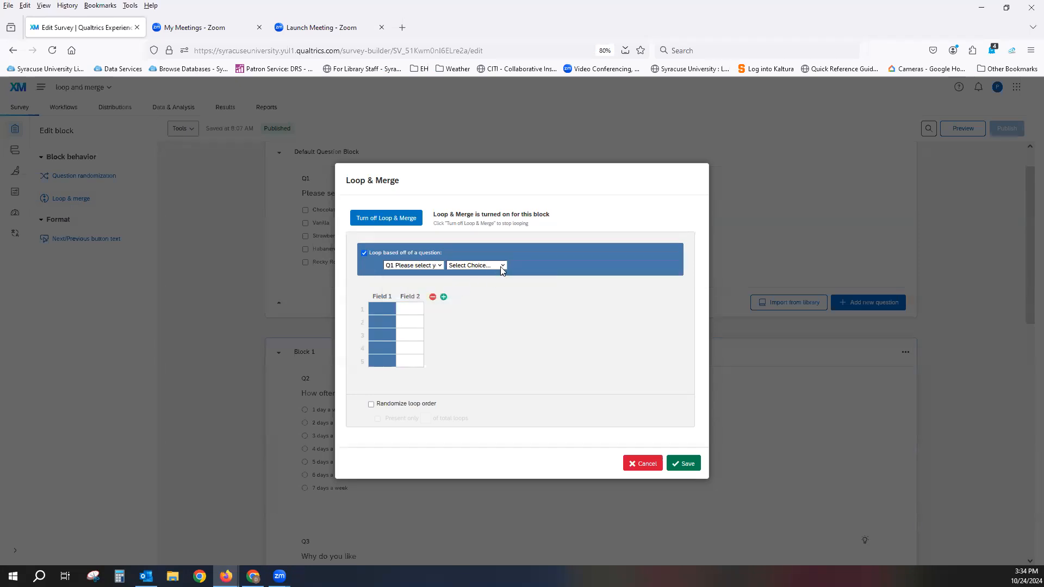
pyautogui.click(501, 268)
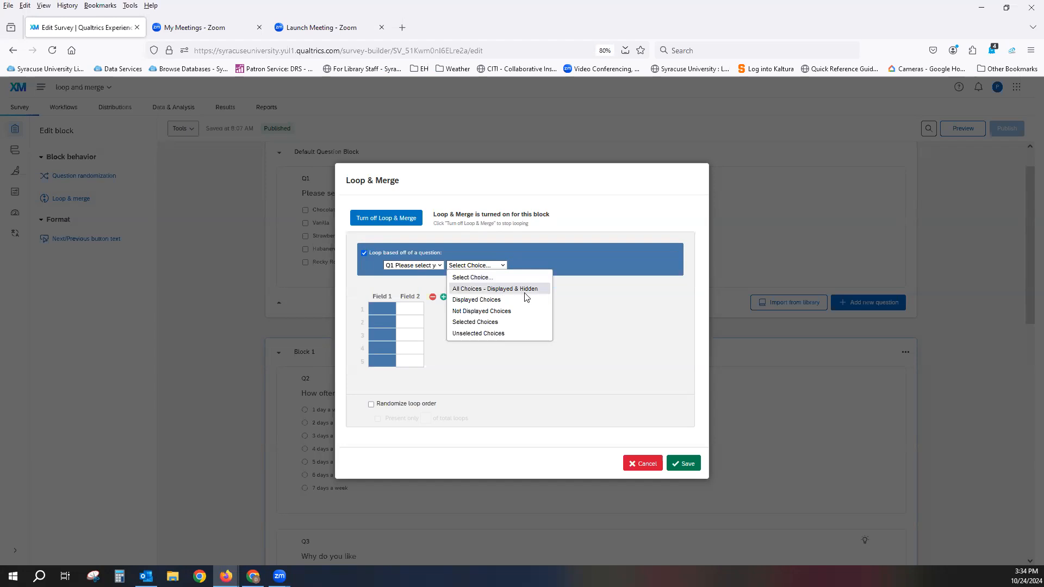
pyautogui.click(498, 323)
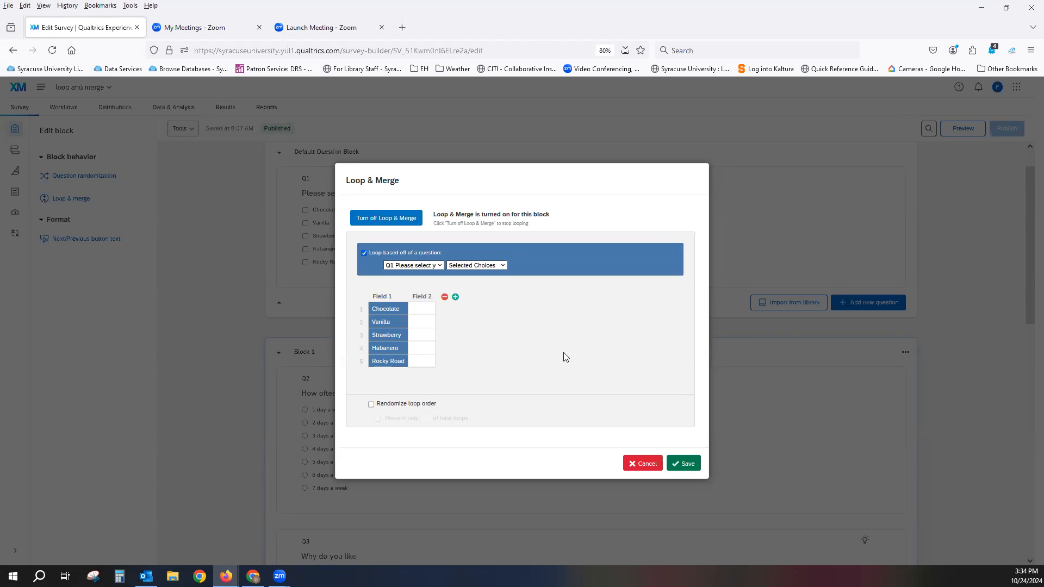
pyautogui.click(687, 464)
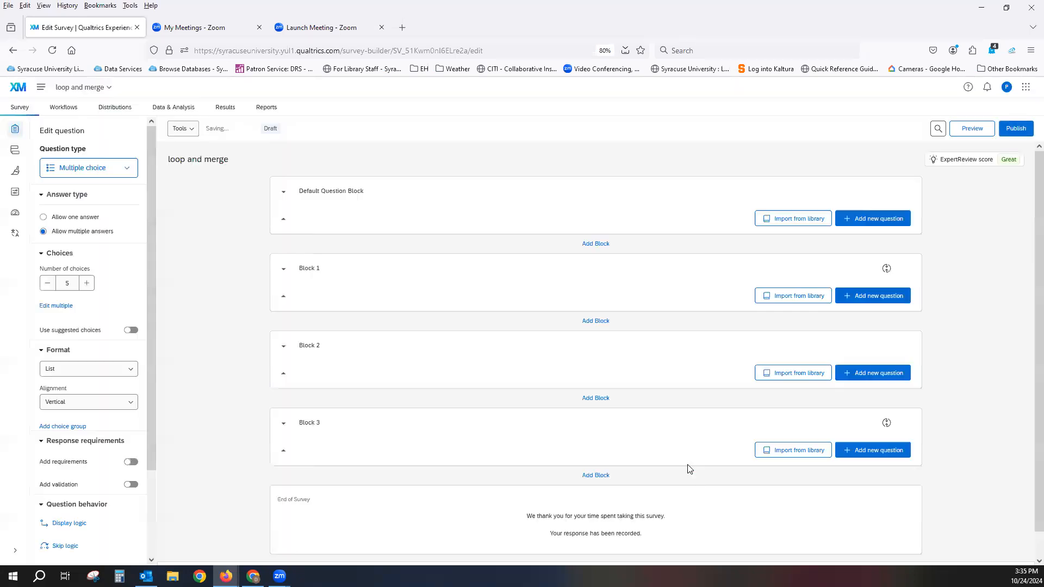
# Step: Publish the loop and merge survey and open its preview
pyautogui.click(1012, 131)
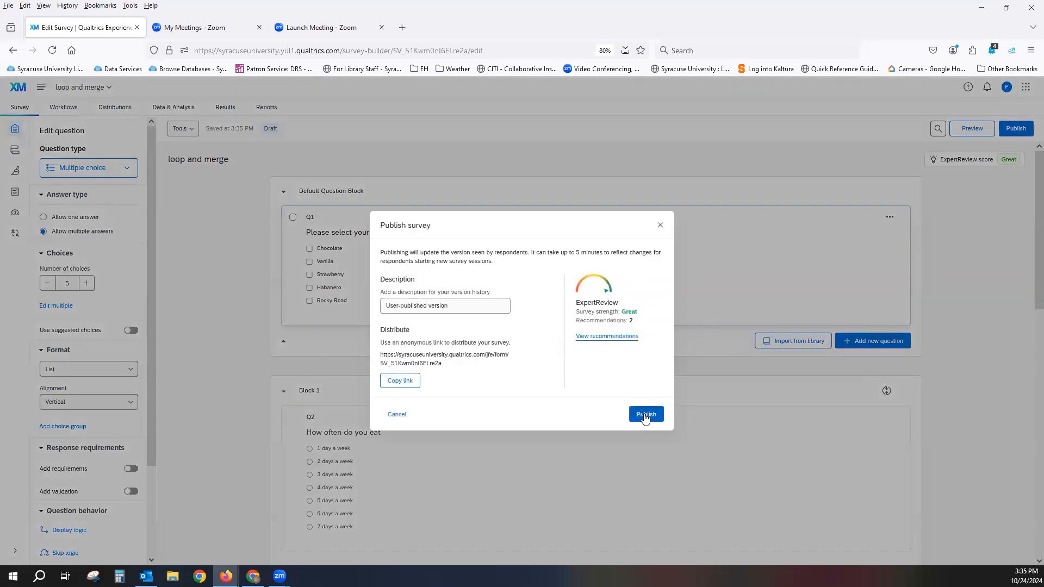
pyautogui.click(645, 415)
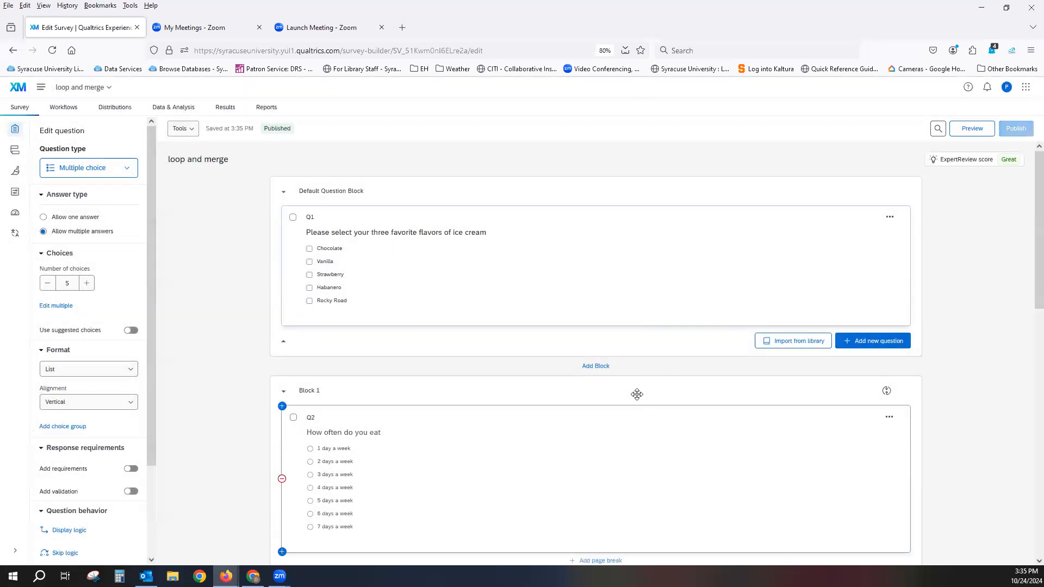
pyautogui.click(971, 129)
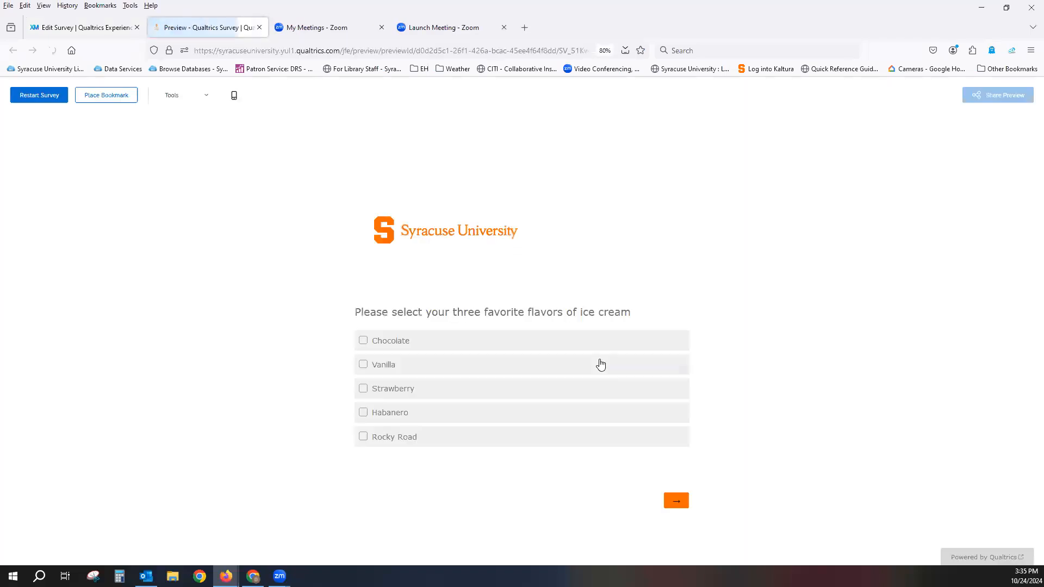
# Step: Answer the favorite ice cream flavors question in the preview with Chocolate, Vanilla and Habanero
pyautogui.click(498, 349)
pyautogui.click(486, 370)
pyautogui.click(469, 418)
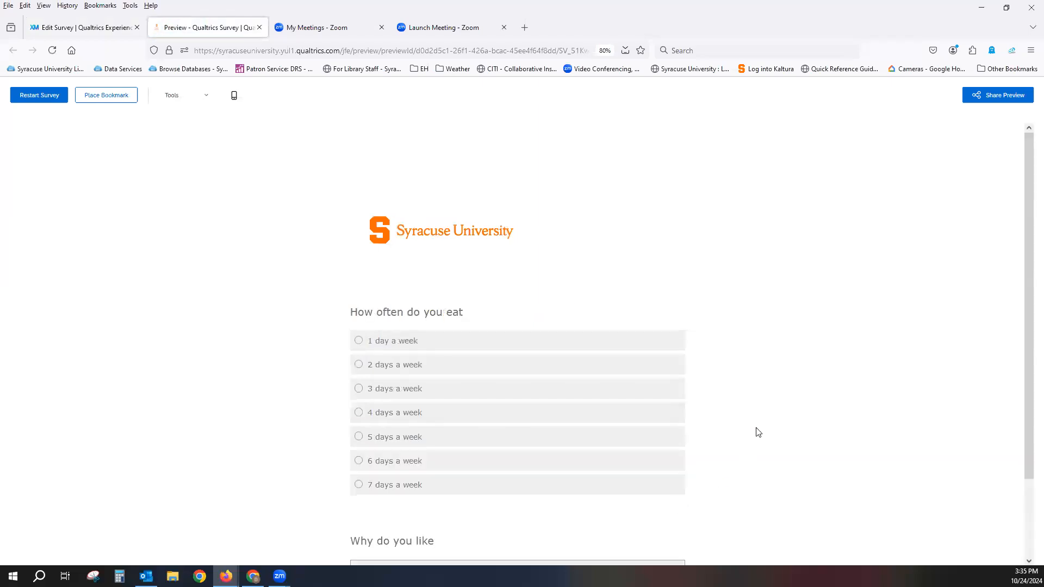
# Step: Go through the looped eating frequency and reason questions unanswered up to the children question, and close the preview
pyautogui.scroll(-3, 755, 431)
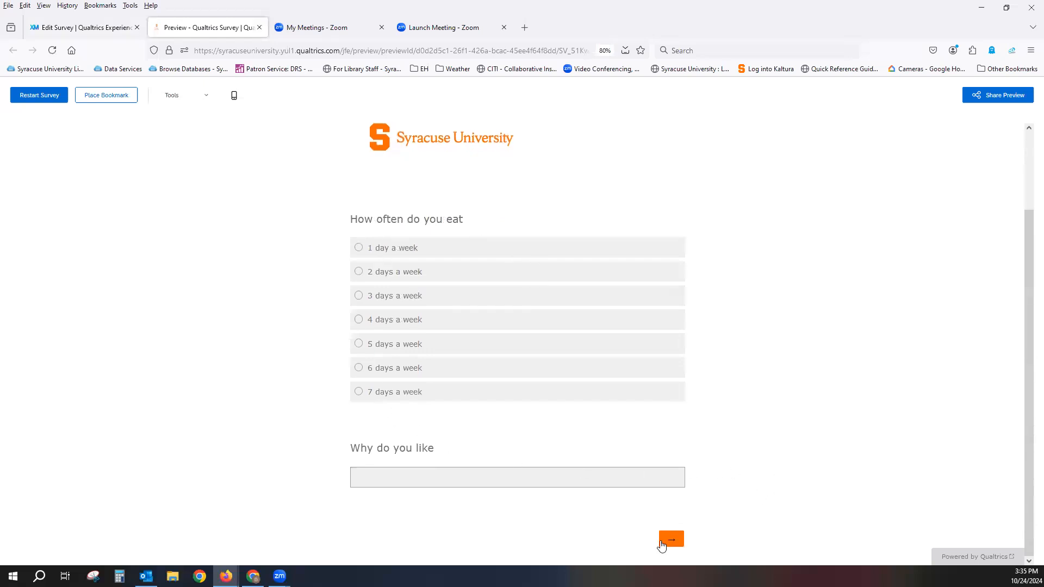
pyautogui.scroll(3, 665, 540)
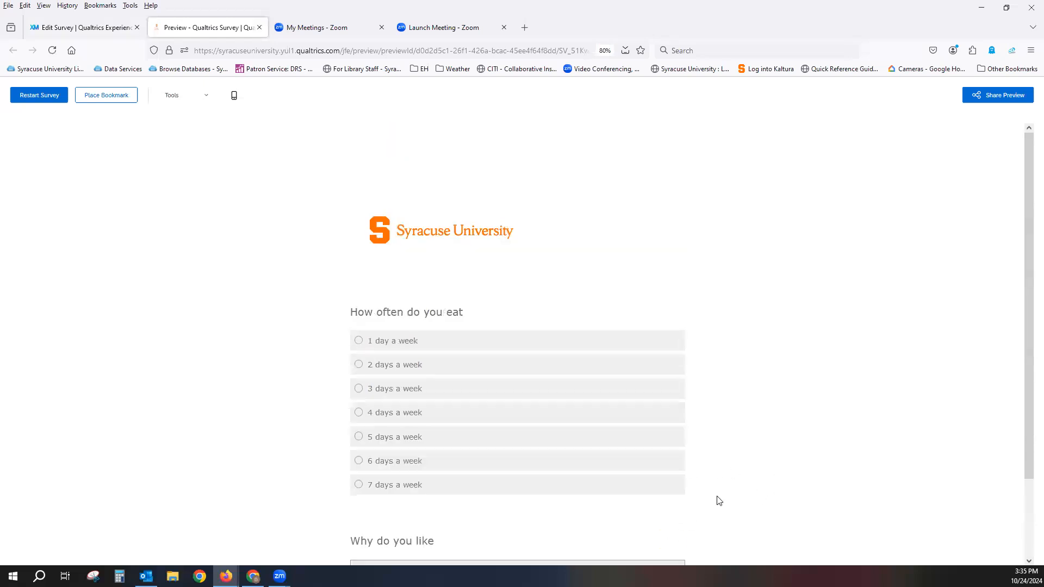
pyautogui.scroll(-3, 718, 495)
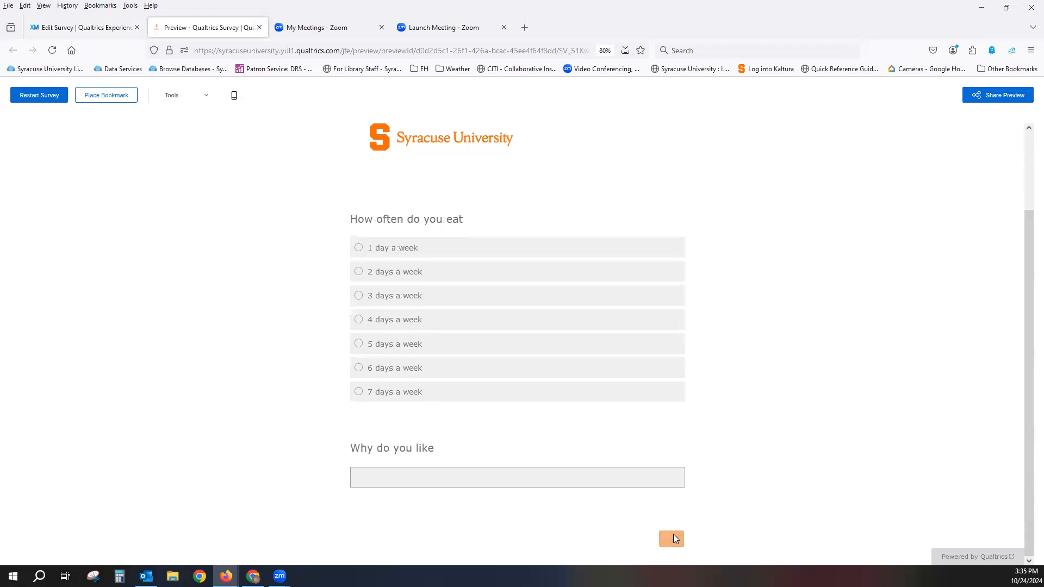
pyautogui.scroll(3, 674, 539)
pyautogui.scroll(-3, 727, 435)
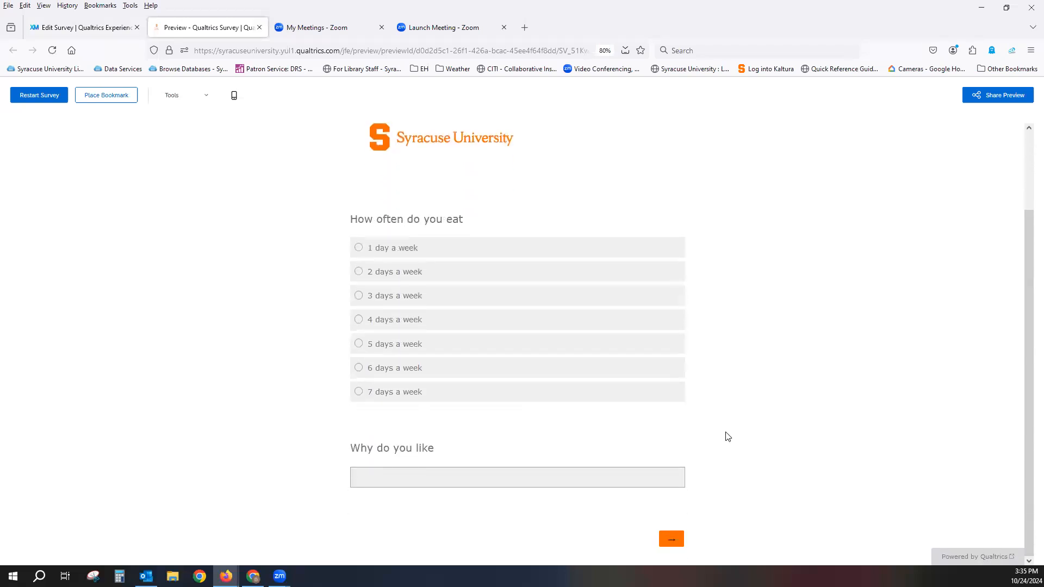
pyautogui.click(674, 537)
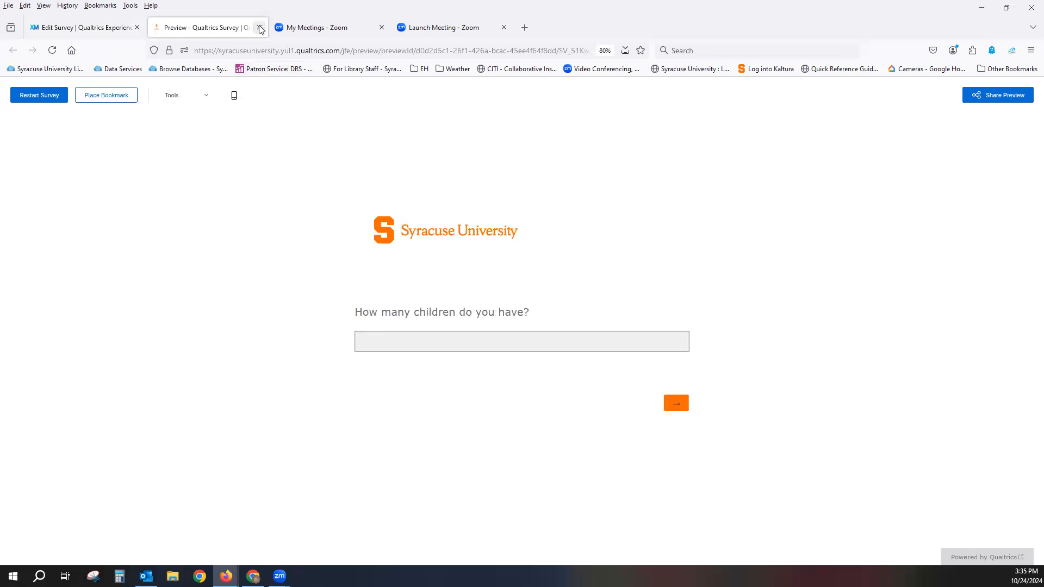
pyautogui.click(259, 28)
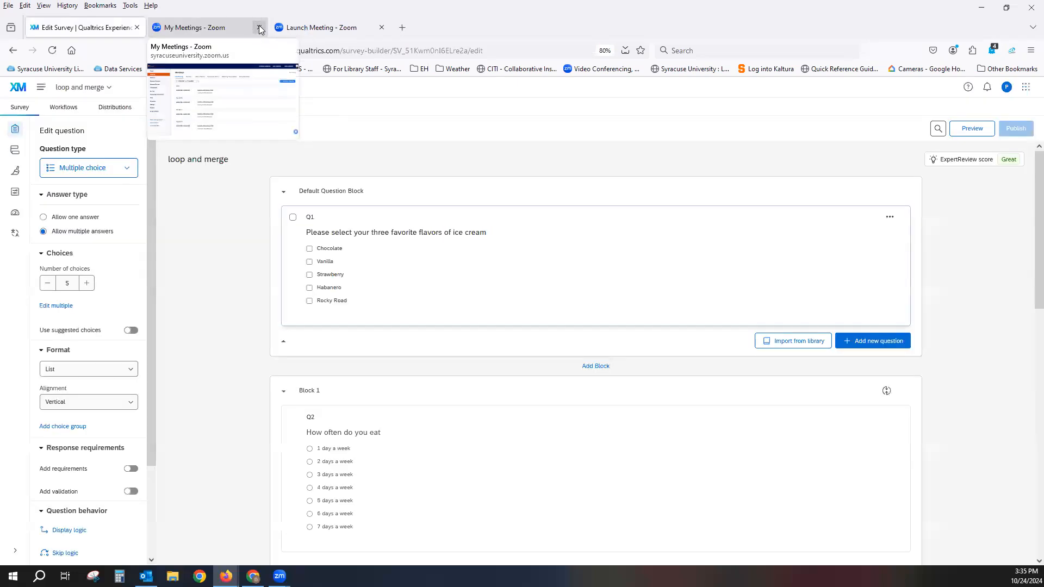
# Step: Pipe Loop & Merge Field 1, the selected ice cream flavor, into the end of Q2's text, "How often do you eat"
pyautogui.scroll(-3, 216, 243)
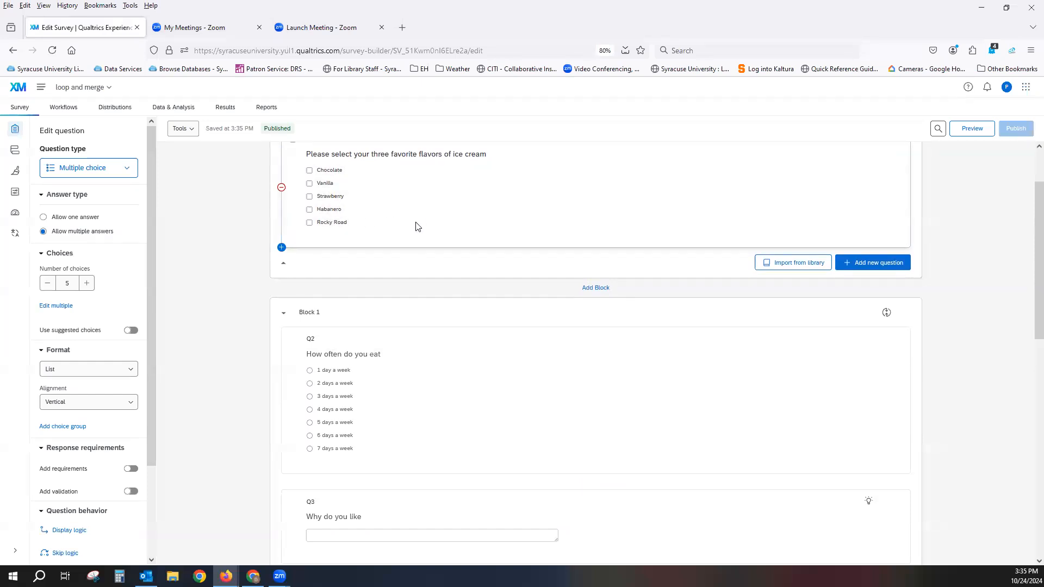
pyautogui.click(389, 357)
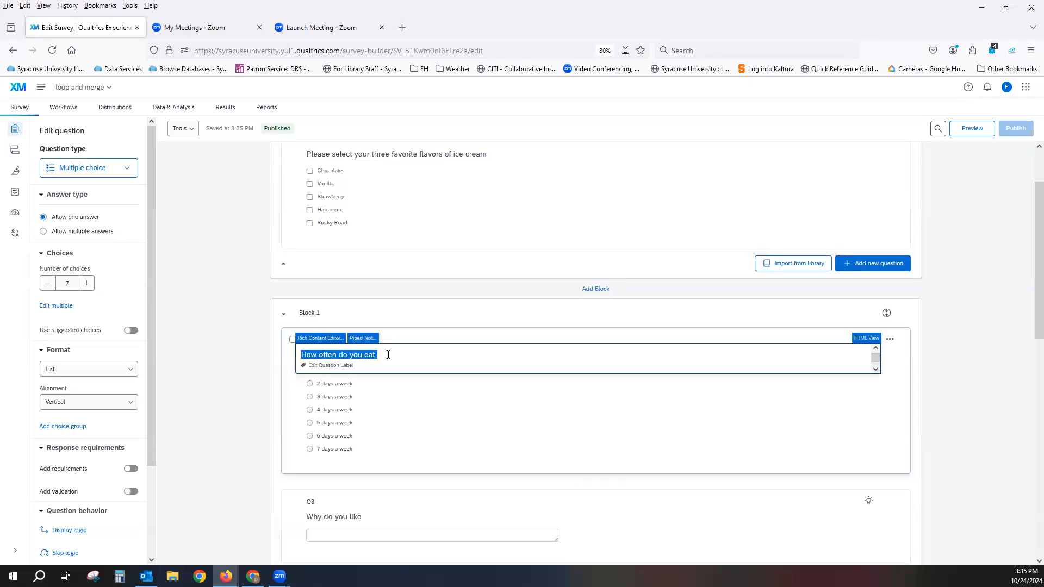
pyautogui.click(389, 355)
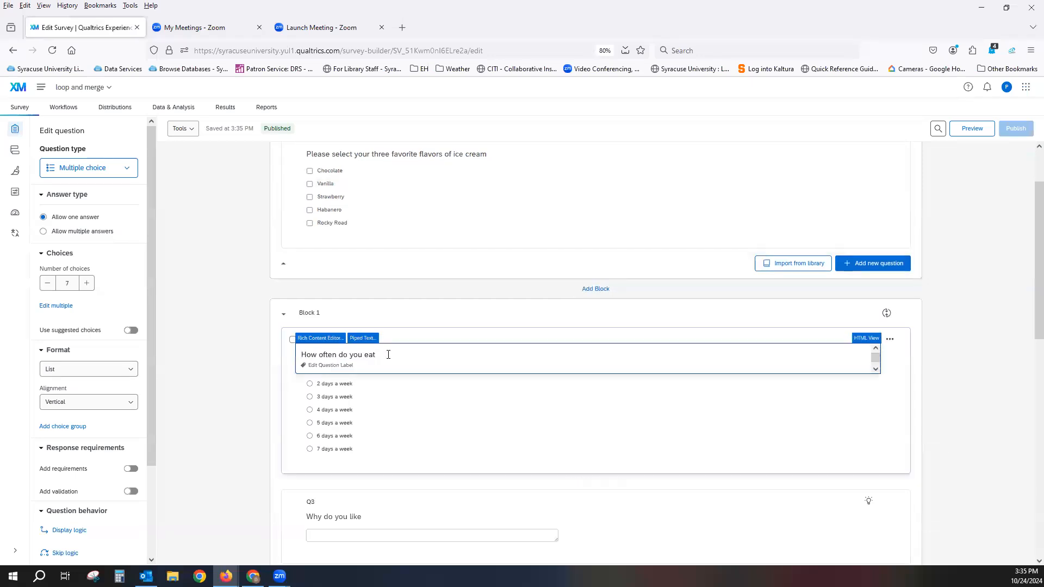
pyautogui.click(360, 338)
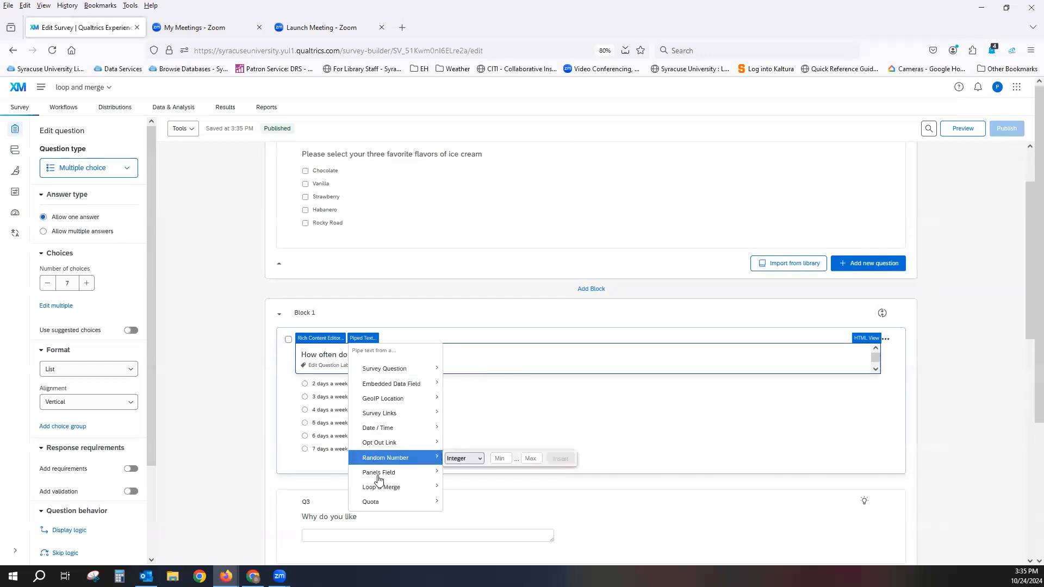
pyautogui.moveTo(380, 493)
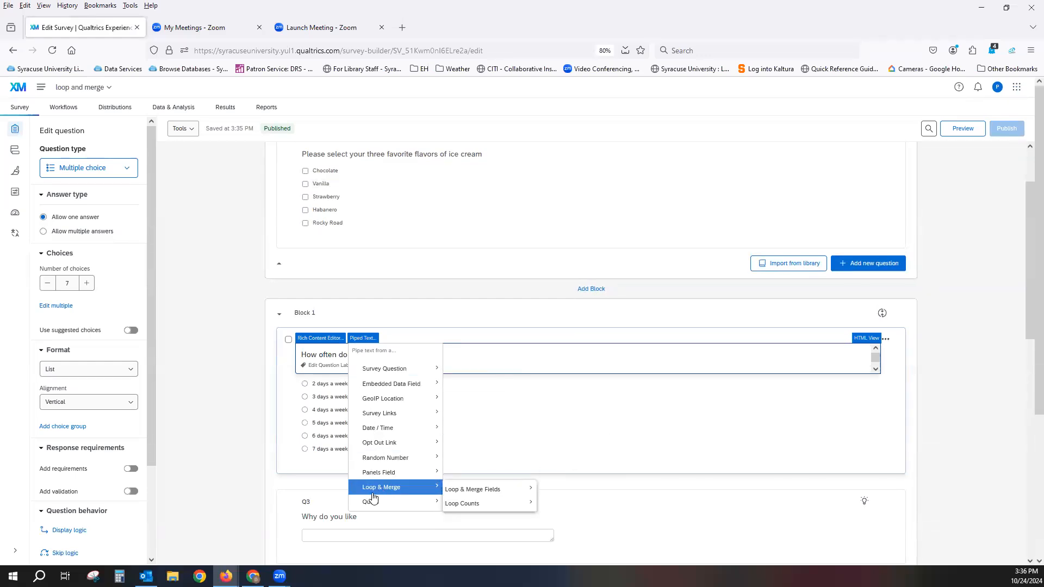
pyautogui.moveTo(461, 492)
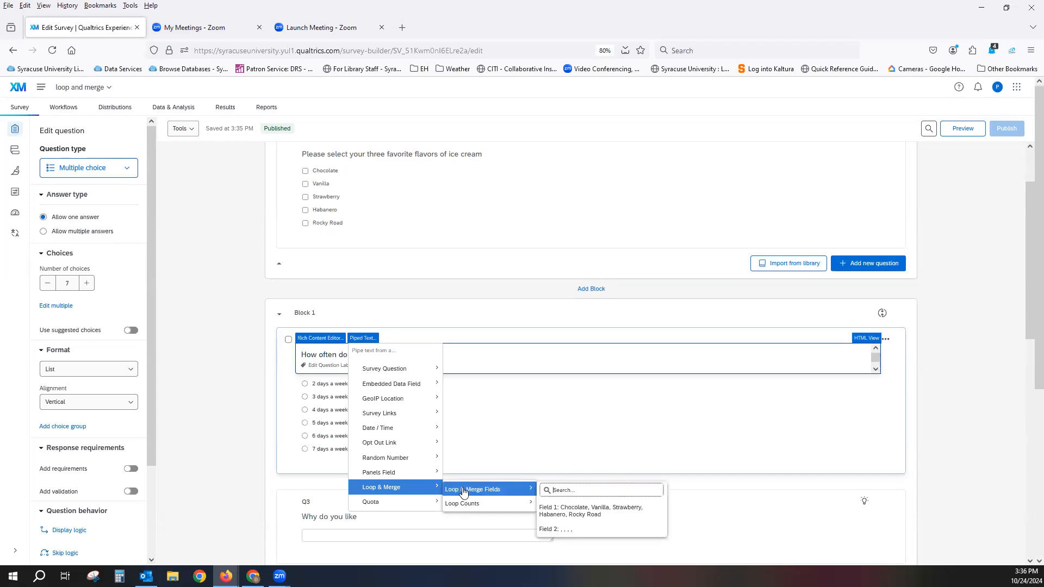
pyautogui.click(588, 514)
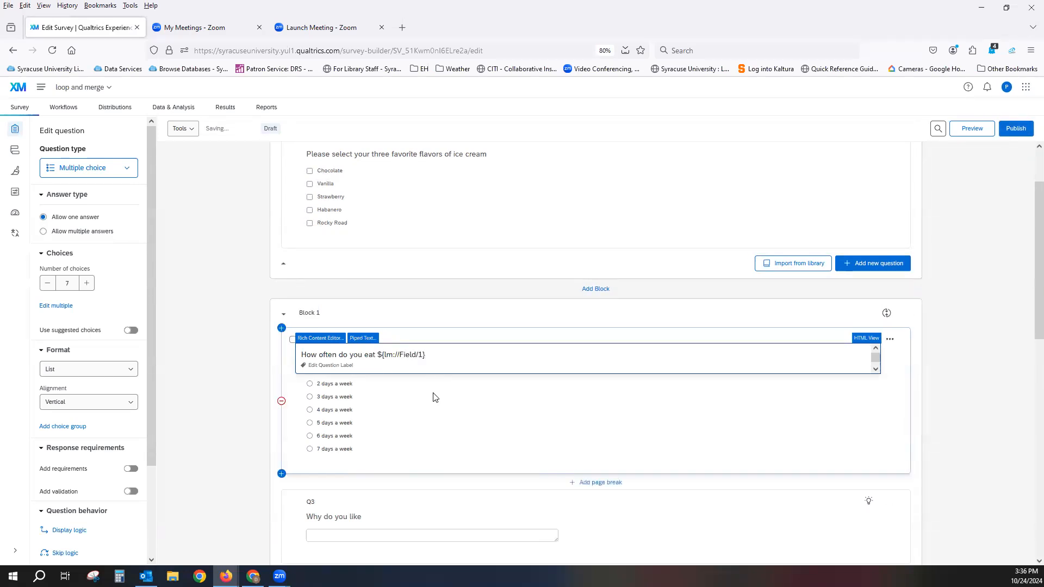
# Step: Append the piped Current Loop Number and Total Number of Loops to Q2's question text
pyautogui.click(360, 338)
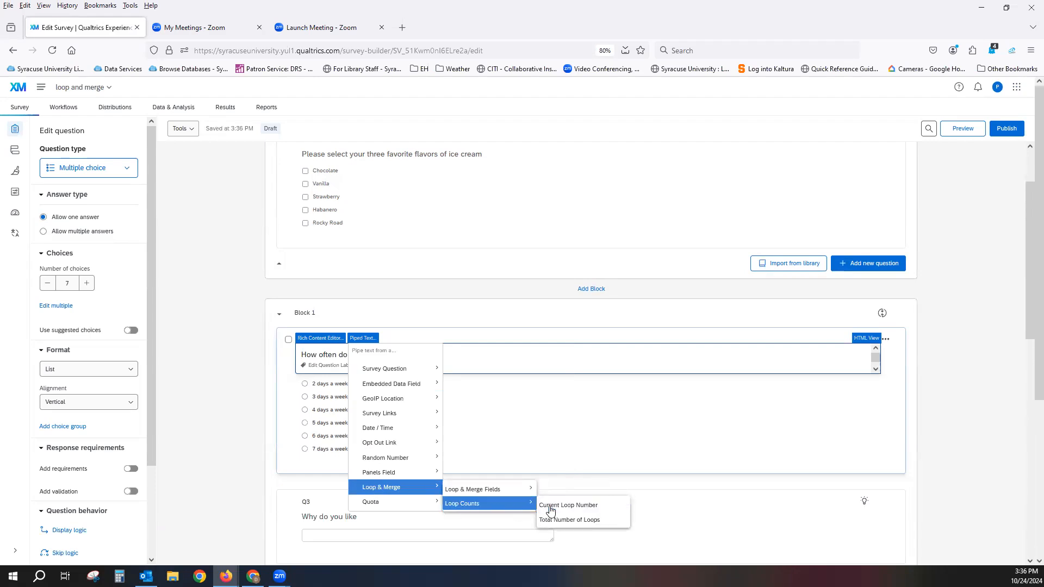
pyautogui.click(550, 506)
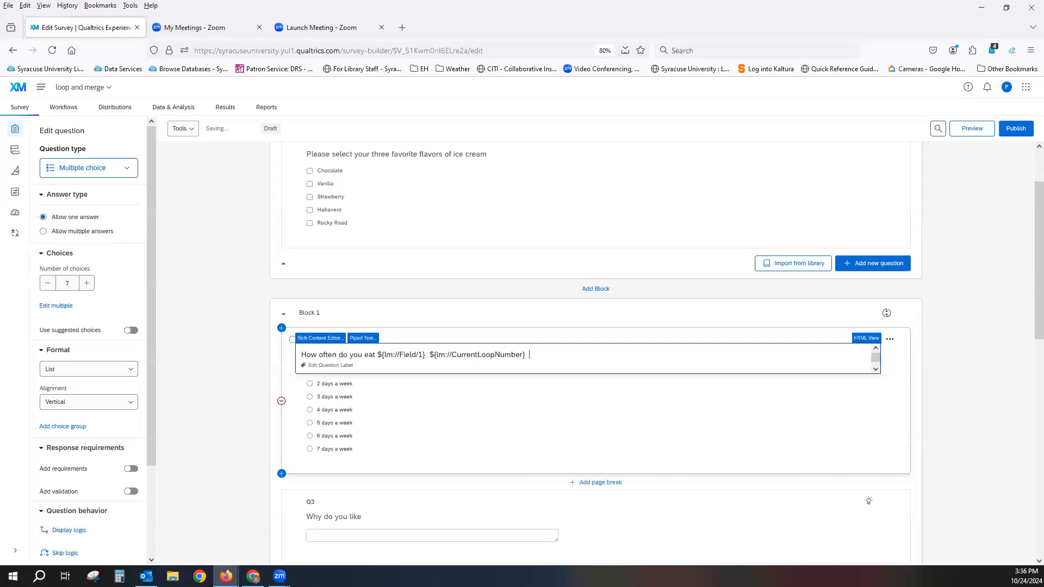
pyautogui.click(362, 339)
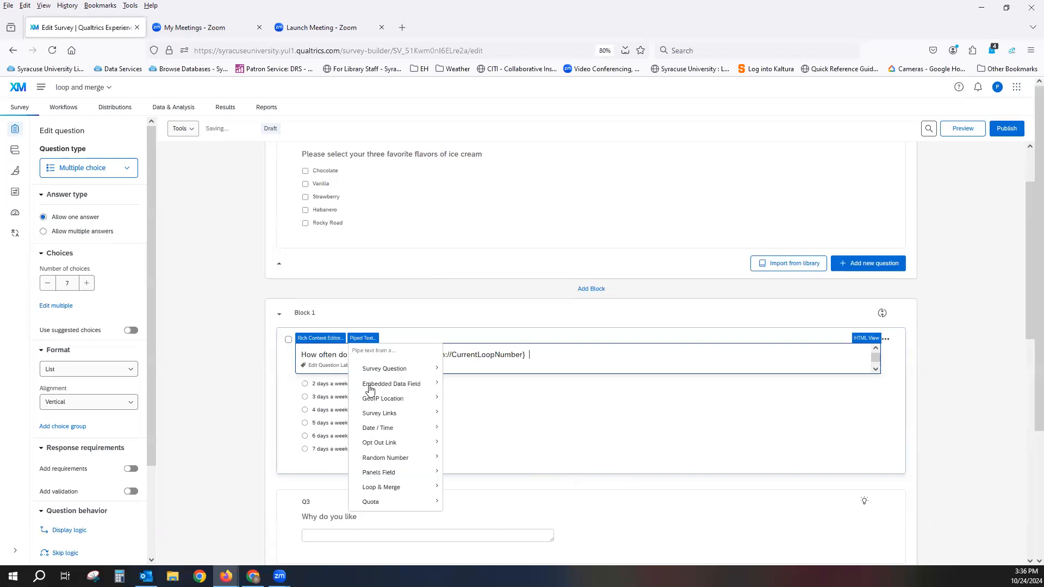
pyautogui.moveTo(392, 473)
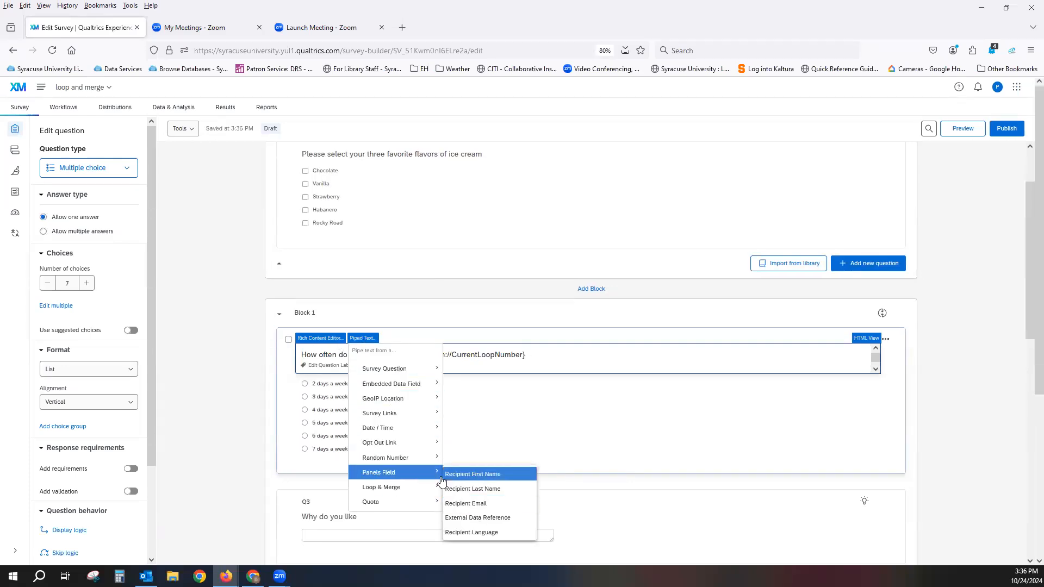
pyautogui.moveTo(460, 506)
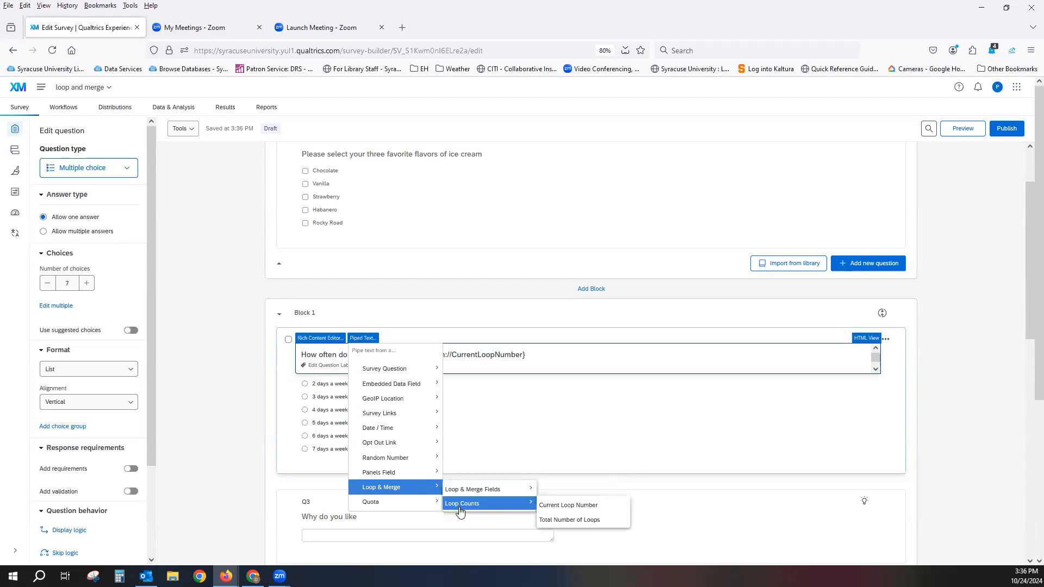
pyautogui.click(461, 434)
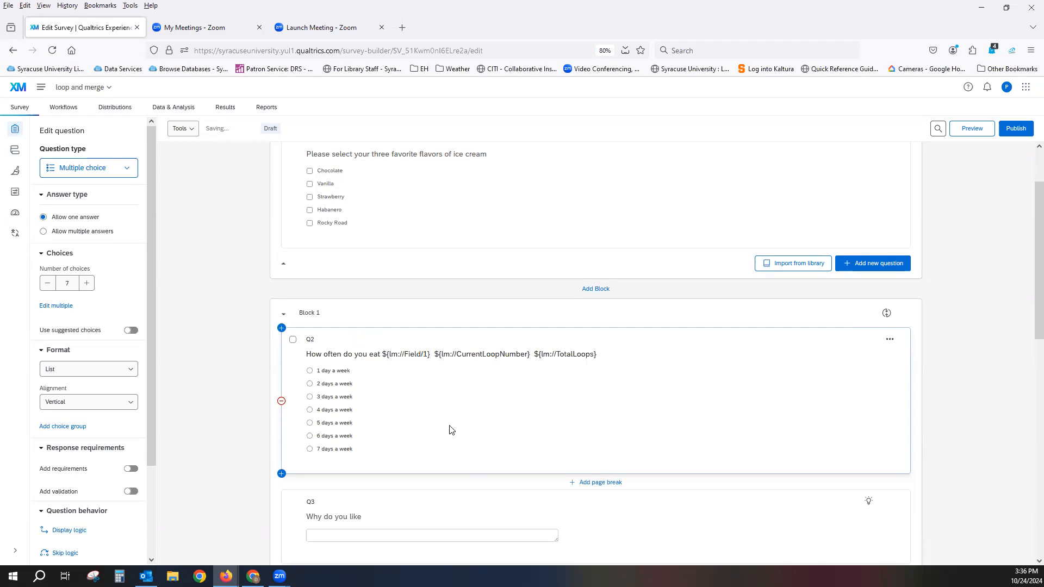
# Step: Pipe Loop & Merge Field 1 into the end of Q3's text, "Why do you like"
pyautogui.click(392, 511)
pyautogui.click(376, 523)
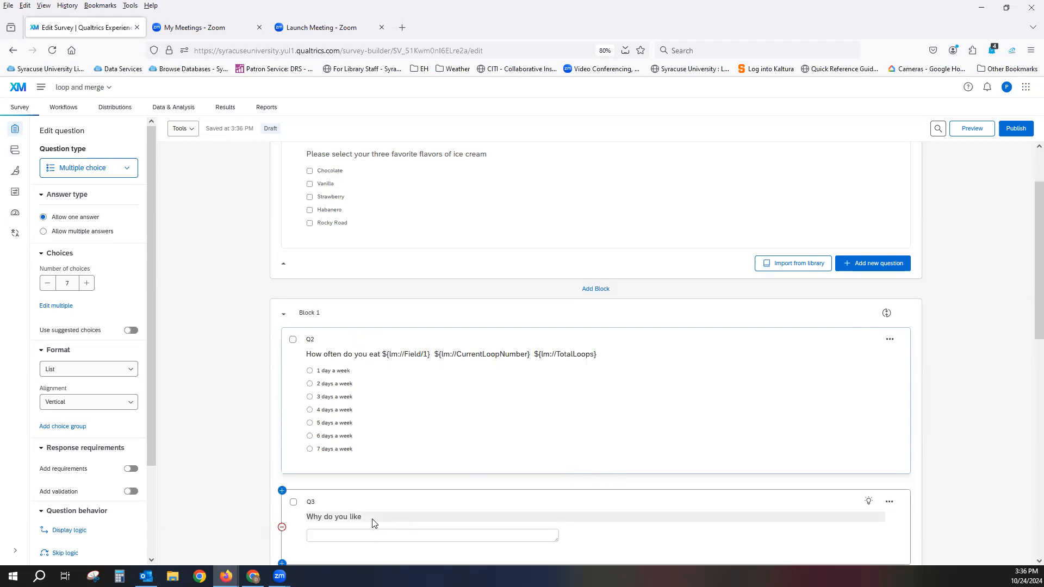
pyautogui.click(375, 517)
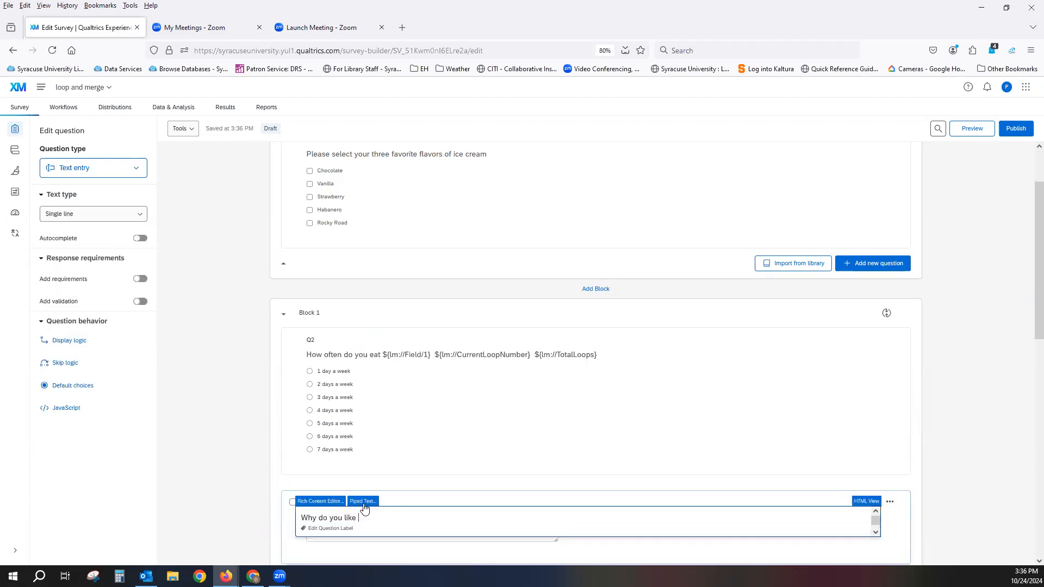
pyautogui.click(365, 502)
pyautogui.moveTo(373, 472)
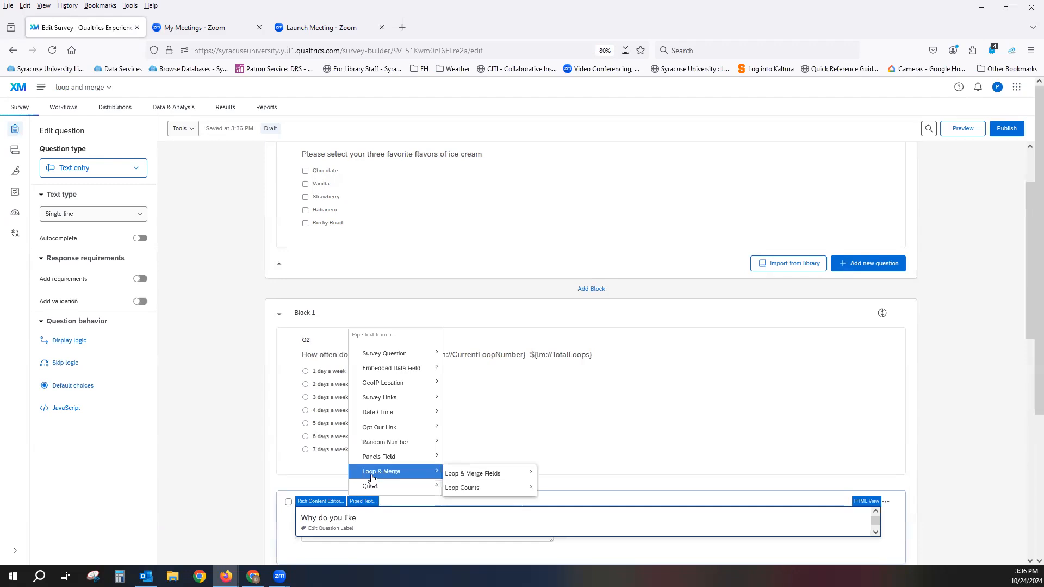
pyautogui.moveTo(480, 477)
pyautogui.click(568, 492)
pyautogui.click(603, 453)
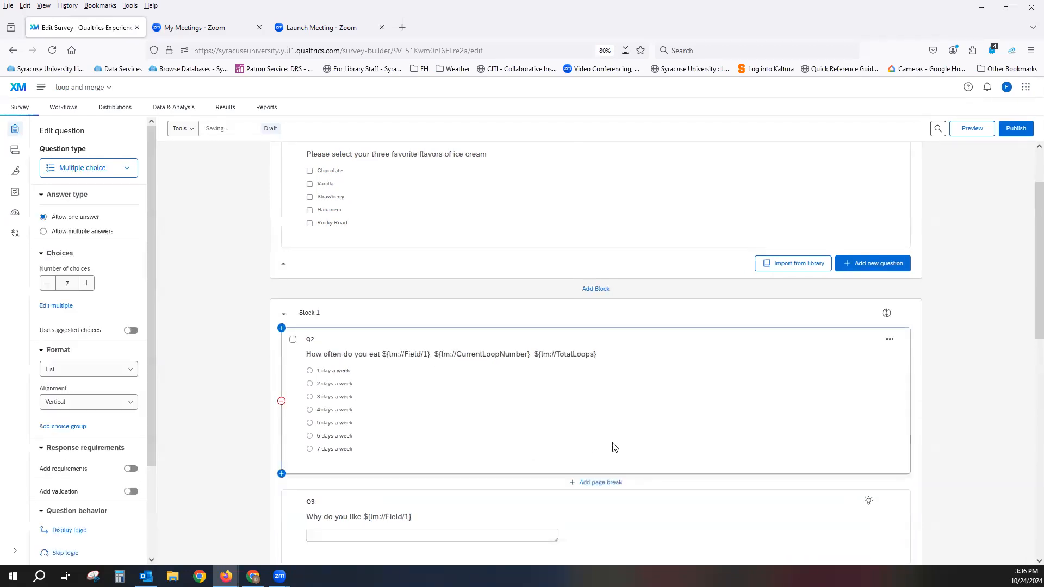
# Step: Publish the survey with the piped question texts and open its preview
pyautogui.click(1015, 129)
pyautogui.click(651, 424)
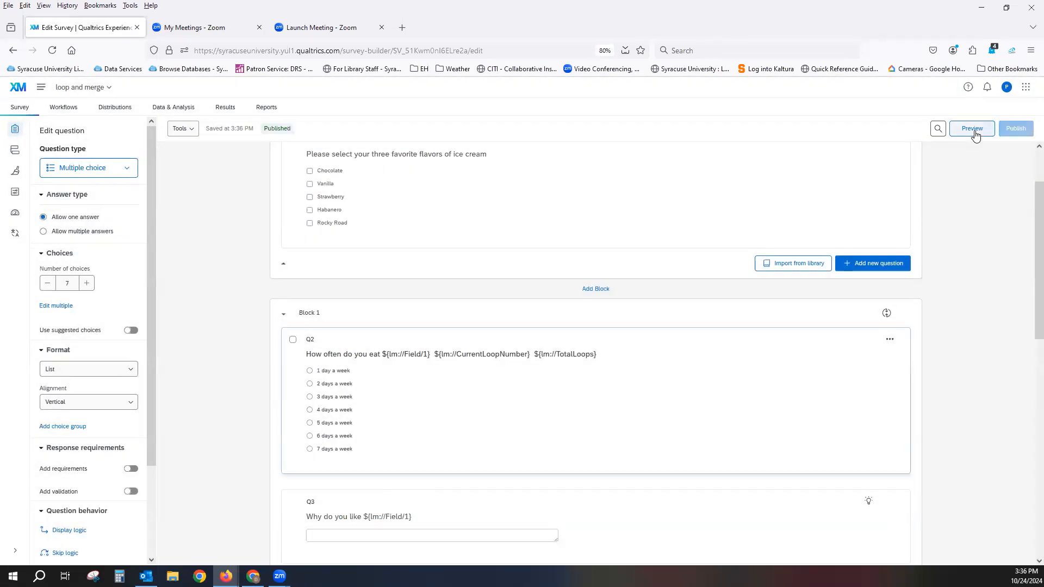
pyautogui.click(974, 129)
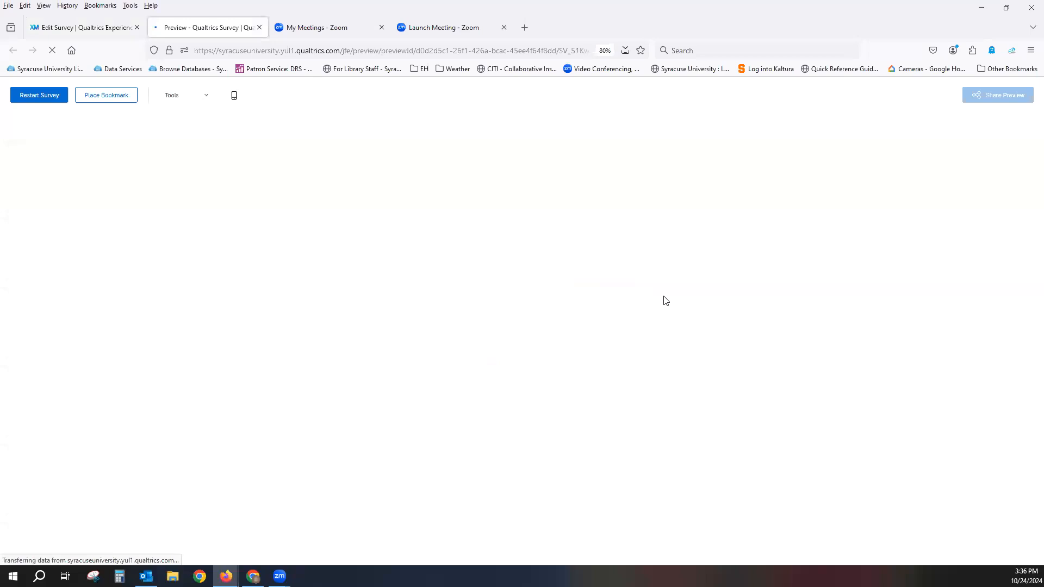
# Step: Choose Chocolate, Strawberry and Rocky Road as the favorite flavors in the preview and submit the answer
pyautogui.click(388, 342)
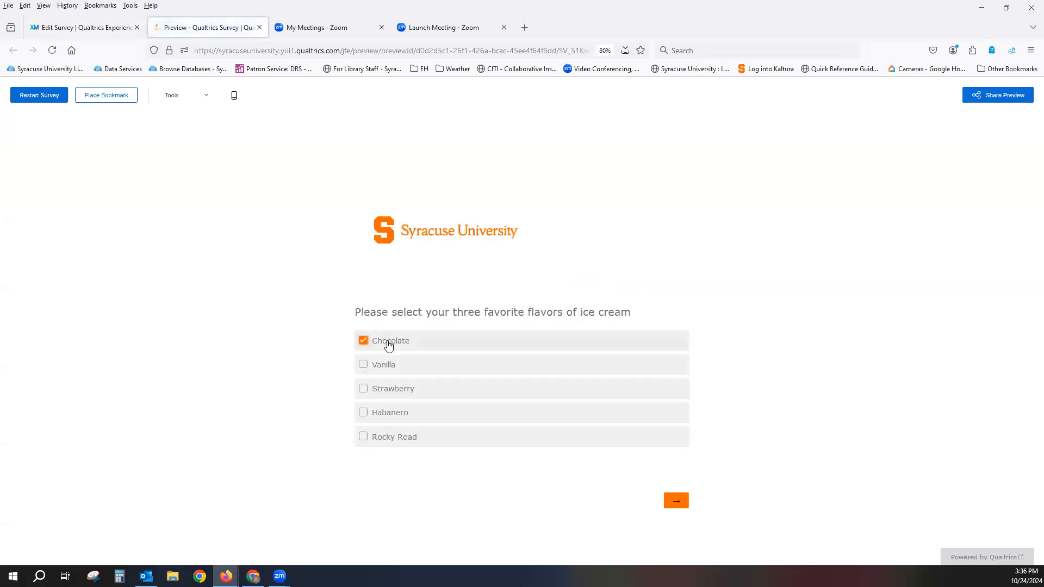
pyautogui.click(378, 393)
pyautogui.click(387, 438)
pyautogui.click(672, 505)
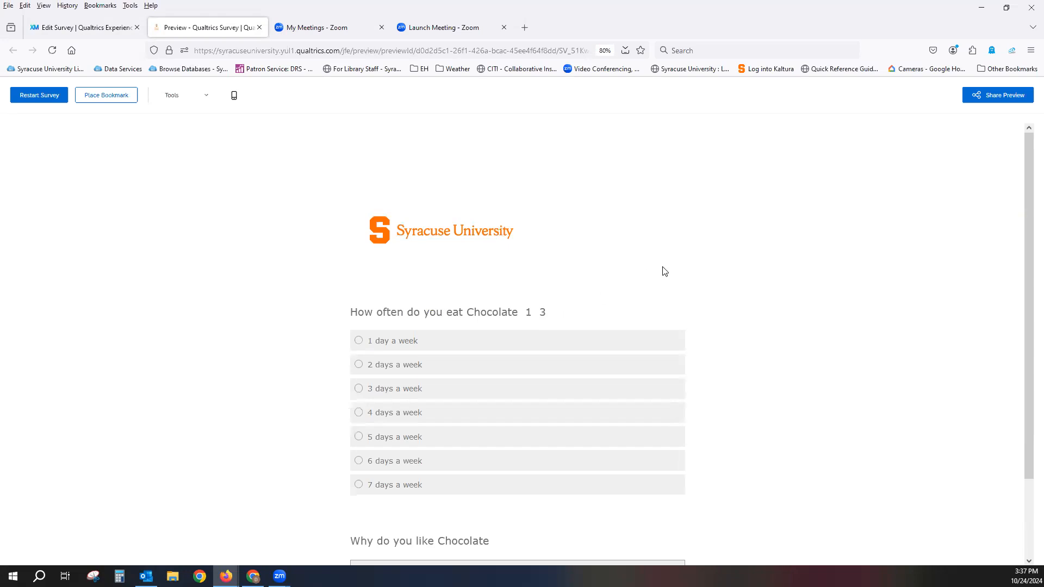
# Step: Check the piped flavor and loop numbers on each looped page up to the children question, and close the preview
pyautogui.scroll(-3, 664, 275)
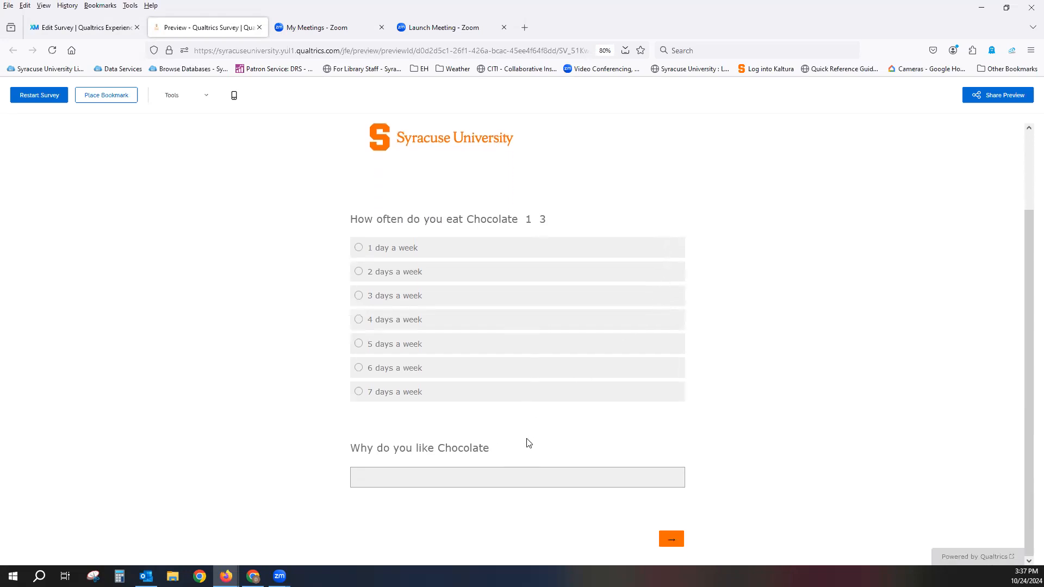
pyautogui.click(667, 538)
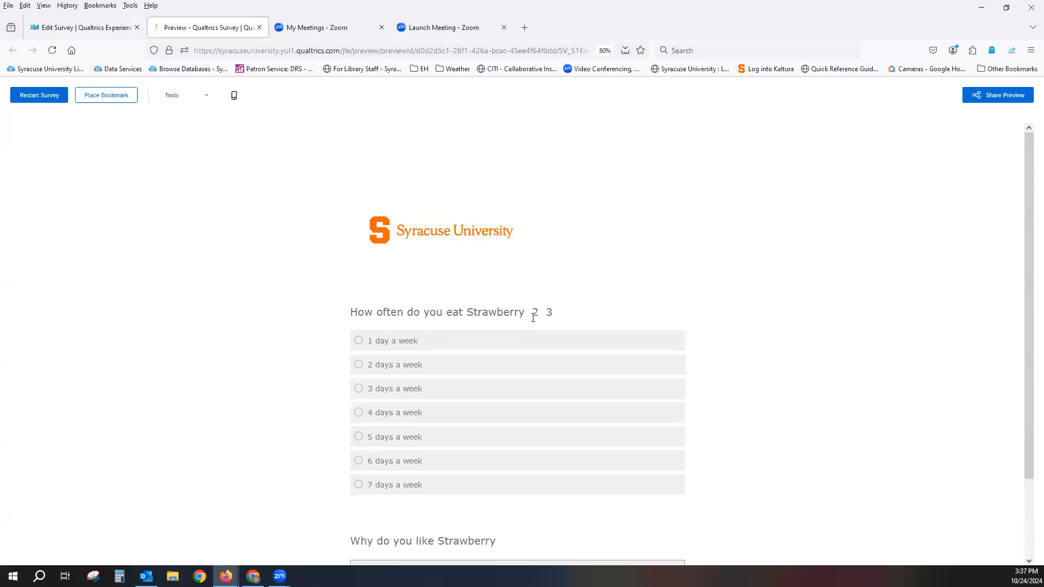
pyautogui.scroll(-3, 713, 312)
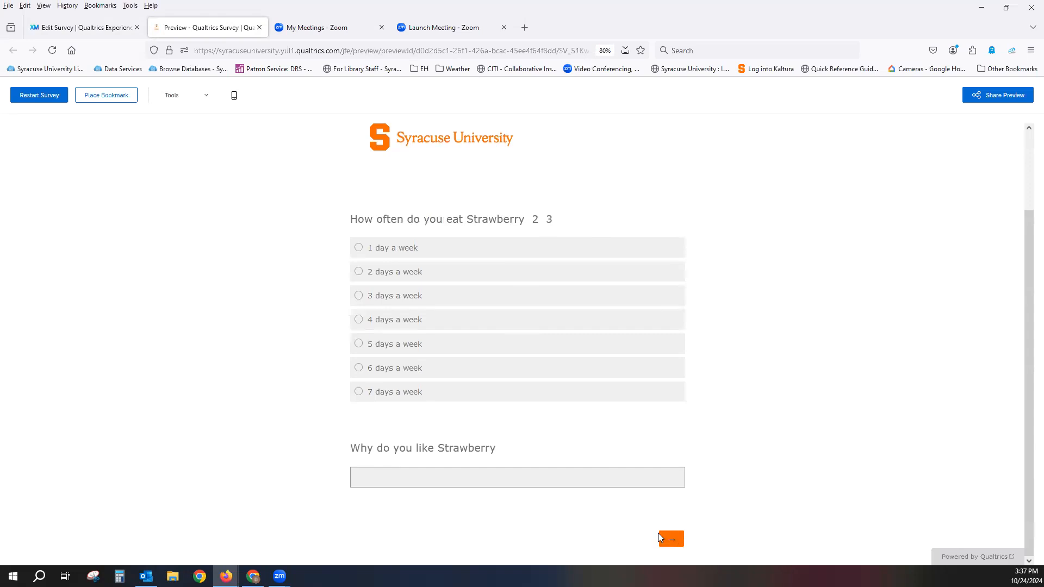
pyautogui.click(671, 539)
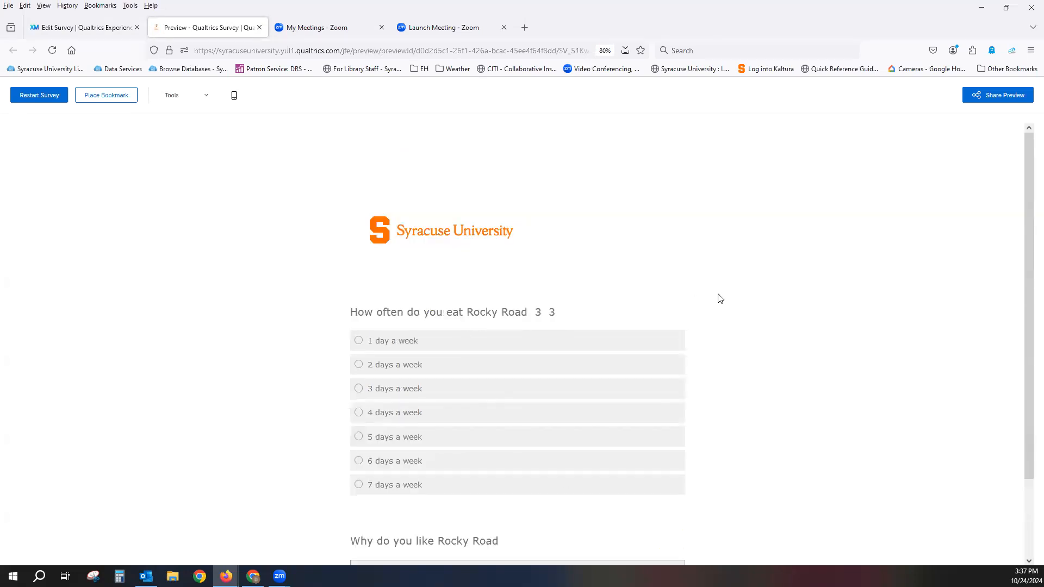
pyautogui.scroll(-2, 758, 306)
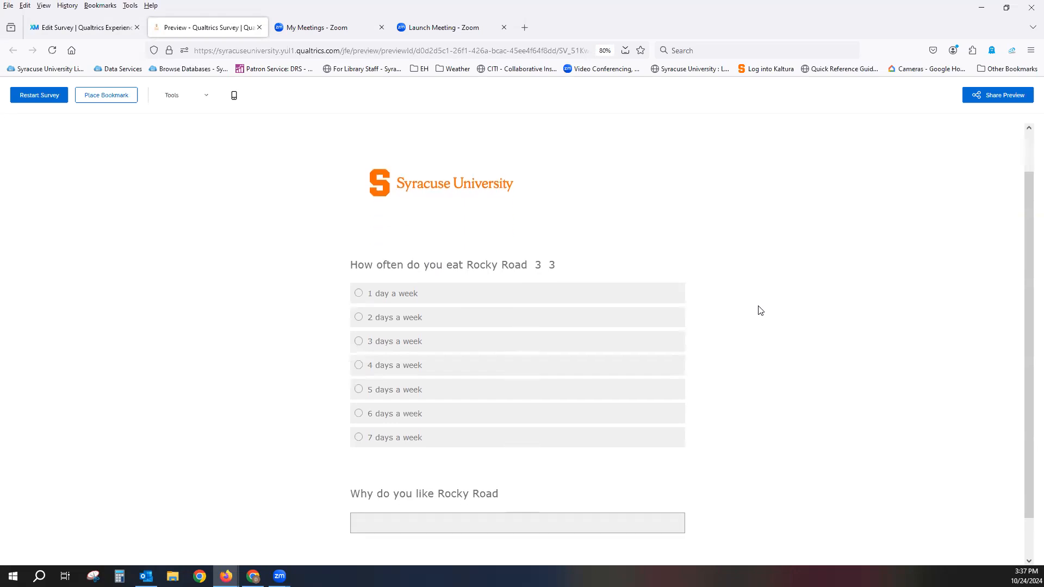
pyautogui.click(671, 541)
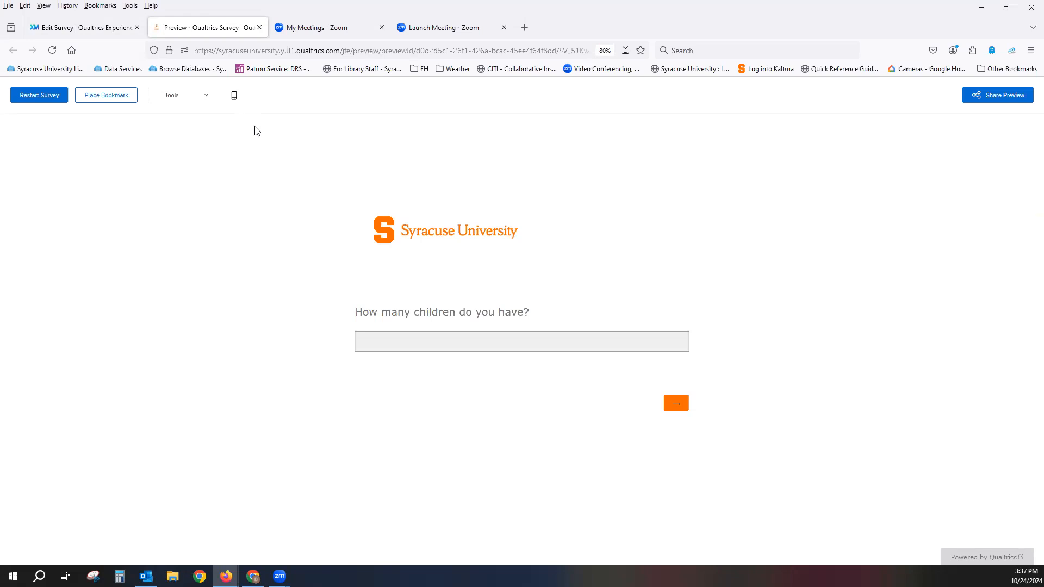
pyautogui.click(259, 28)
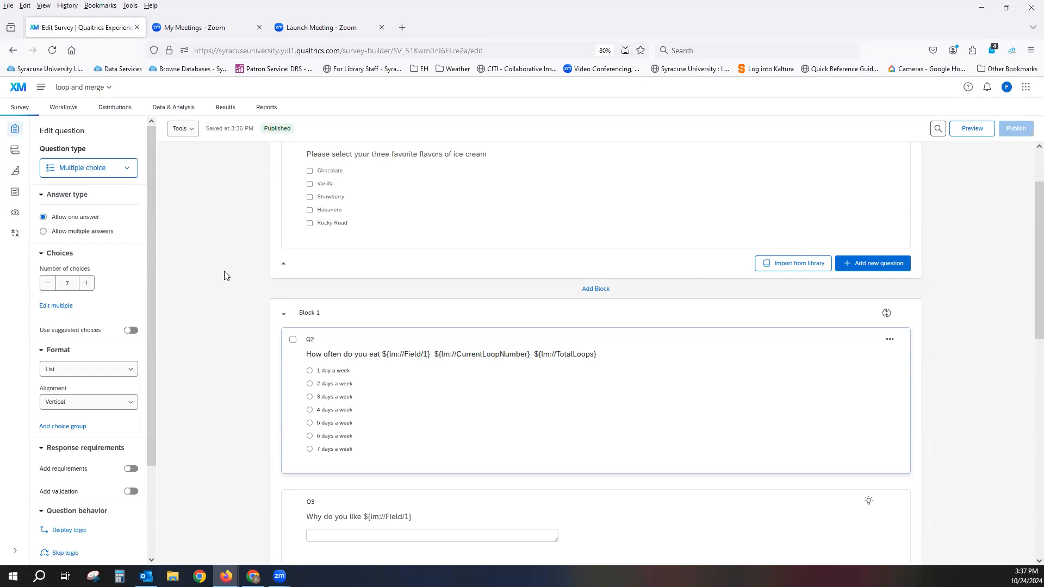
# Step: Review the survey's blocks, comparing the flavor loop in Block 1 with the children questions in Blocks 2 and 3
pyautogui.scroll(-1, 226, 275)
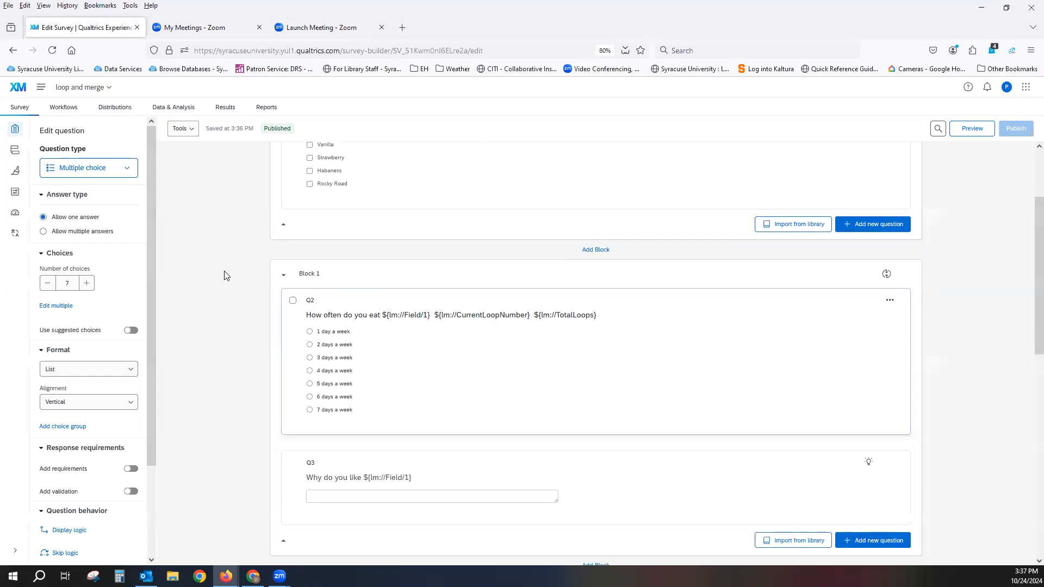
pyautogui.scroll(-6, 226, 275)
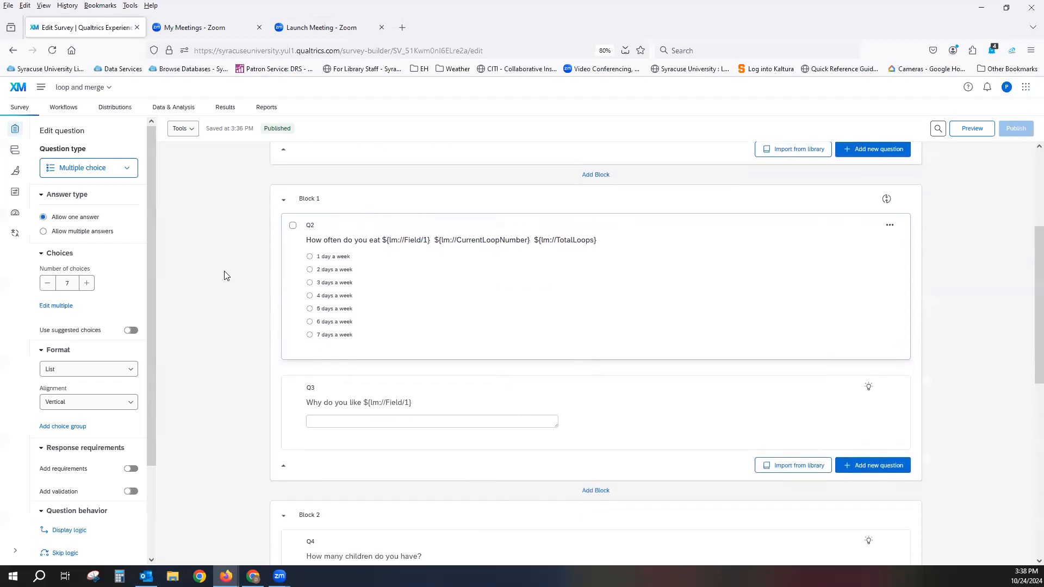
pyautogui.scroll(-7, 225, 275)
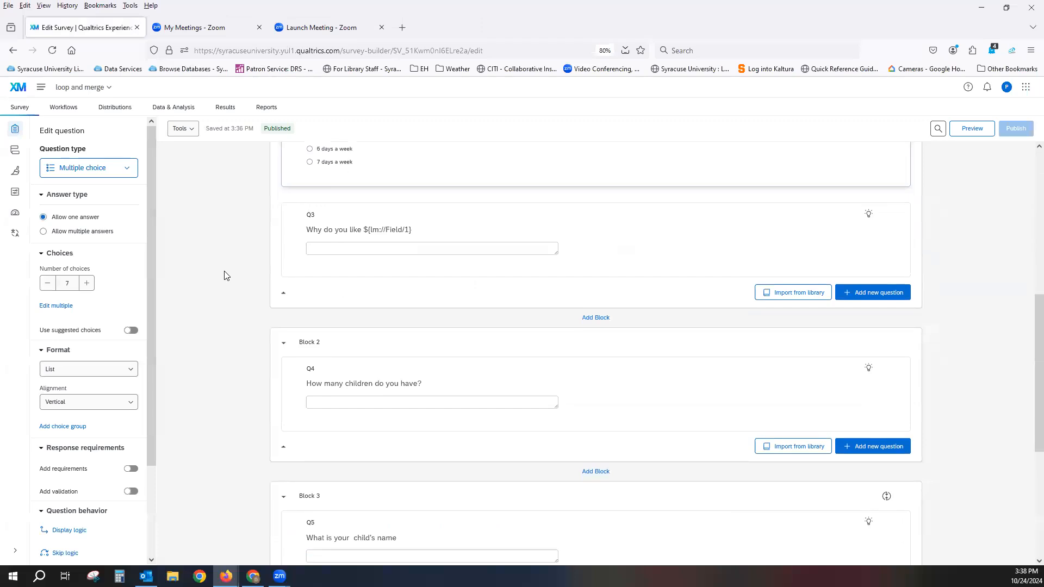
pyautogui.scroll(2, 225, 275)
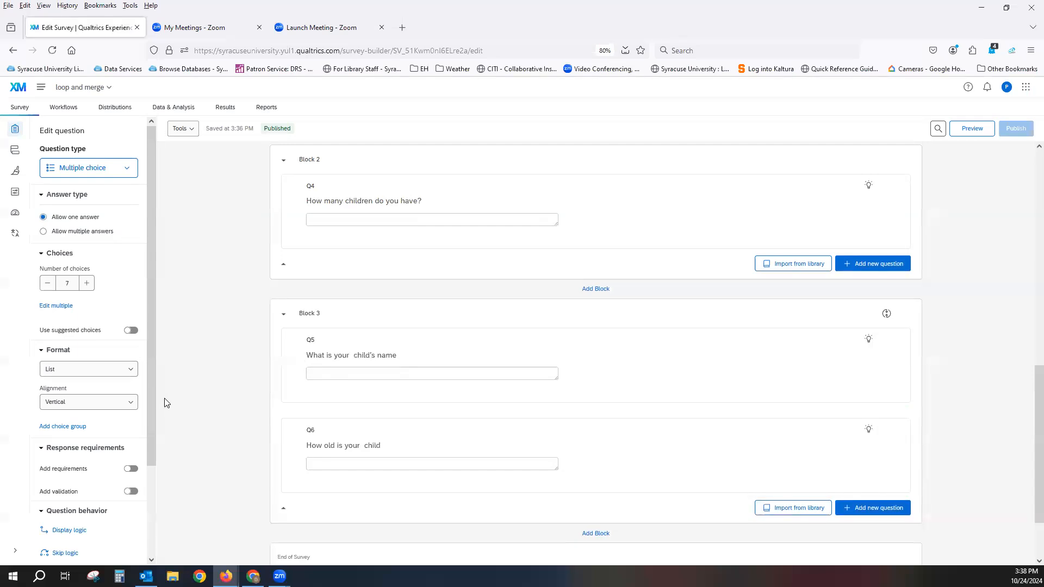
pyautogui.scroll(5, 164, 402)
pyautogui.scroll(1, 166, 402)
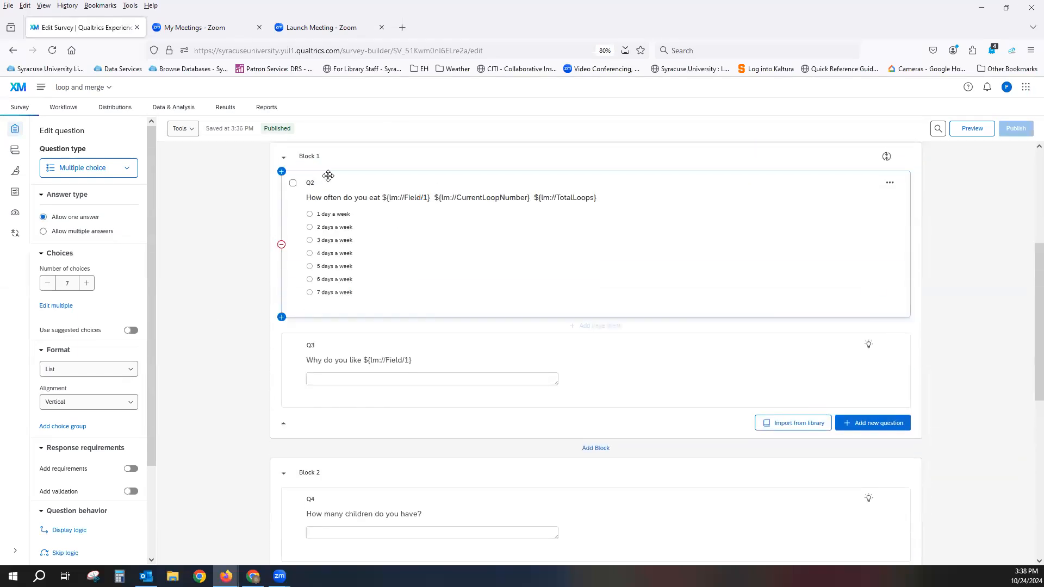
pyautogui.scroll(5, 251, 252)
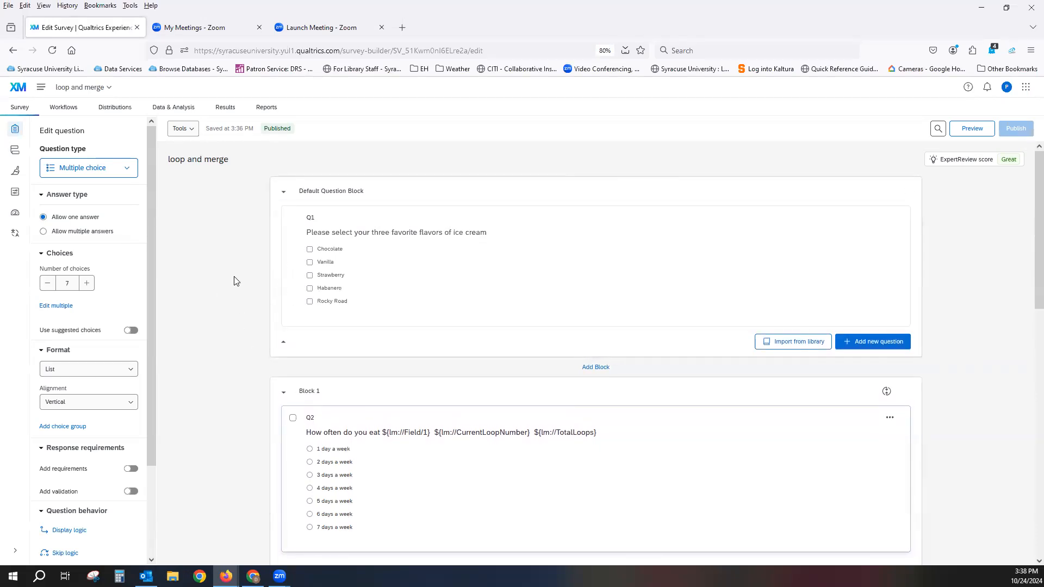
pyautogui.scroll(-5, 235, 281)
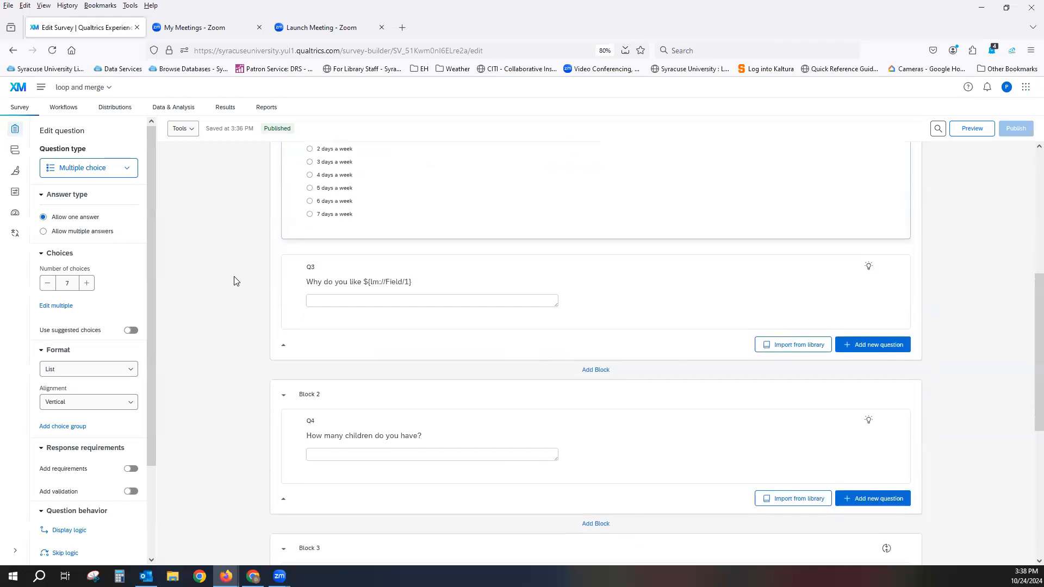
pyautogui.scroll(3, 235, 280)
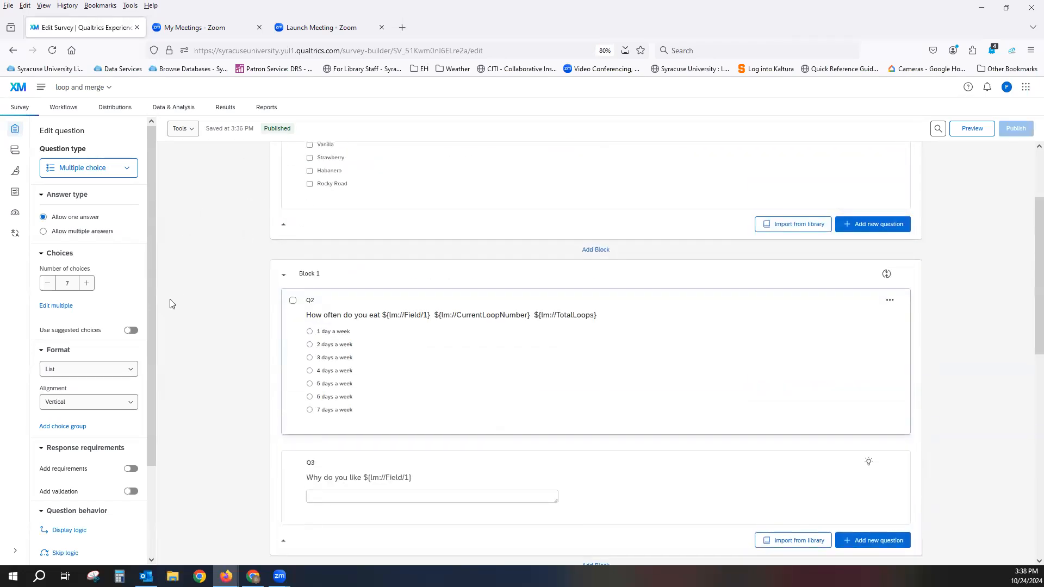
pyautogui.scroll(-4, 216, 293)
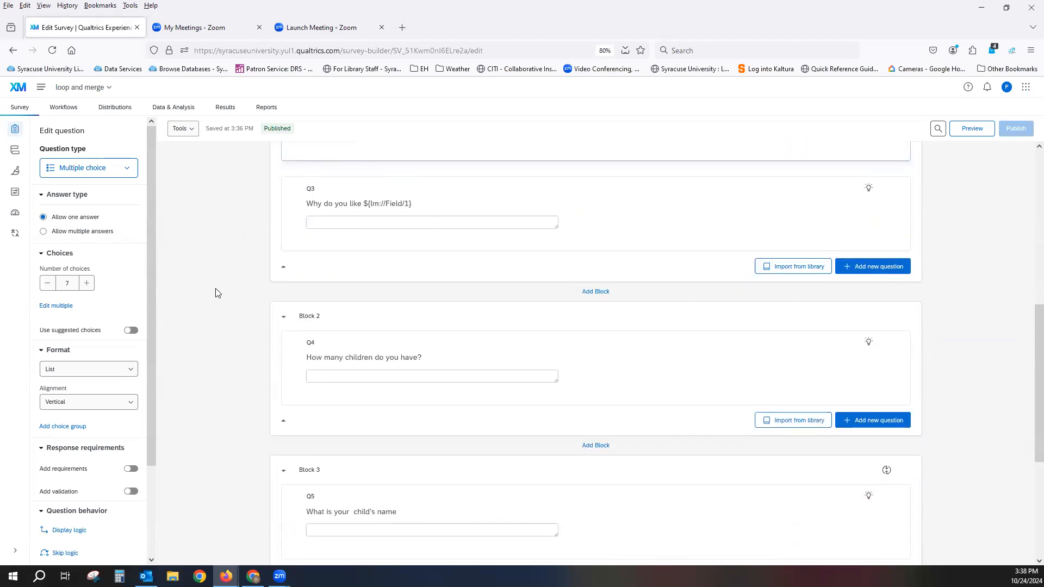
pyautogui.scroll(-3, 217, 293)
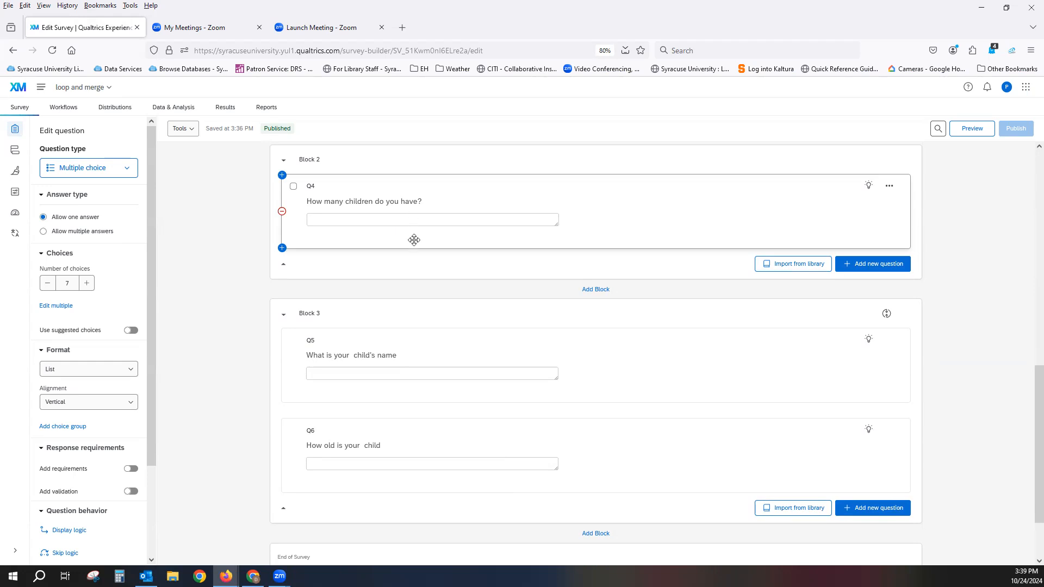
# Step: Try switching Block 3's Loop & Merge off and on with Q4's Numeric Response as the loop source, and cancel the dialog
pyautogui.click(423, 314)
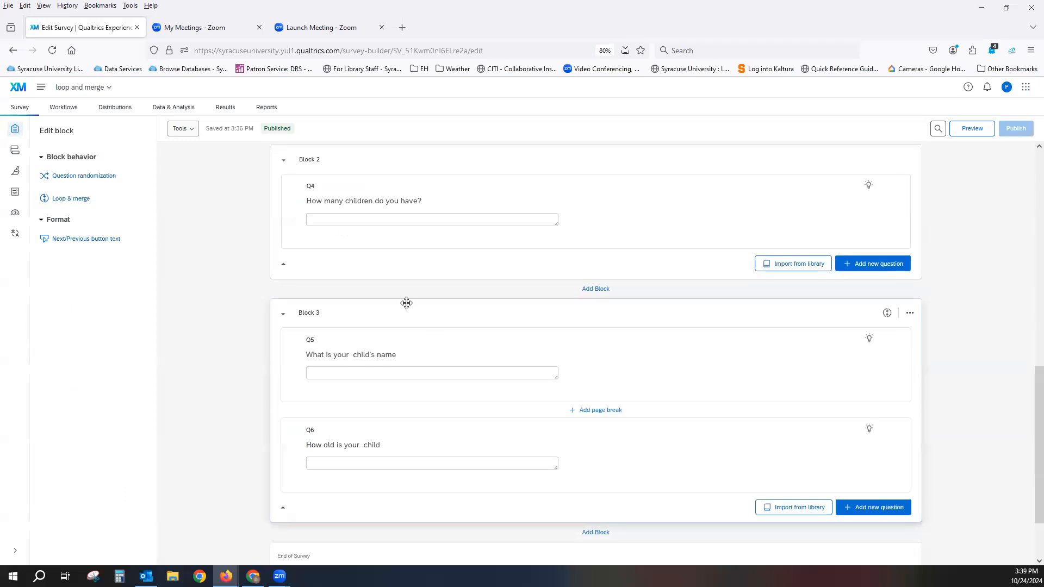
pyautogui.click(81, 199)
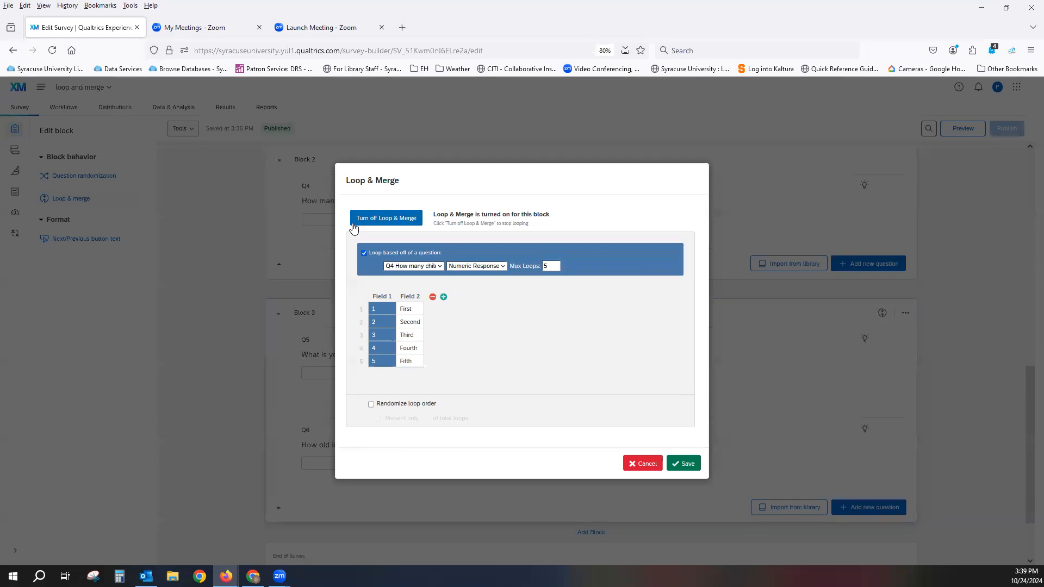
pyautogui.click(420, 220)
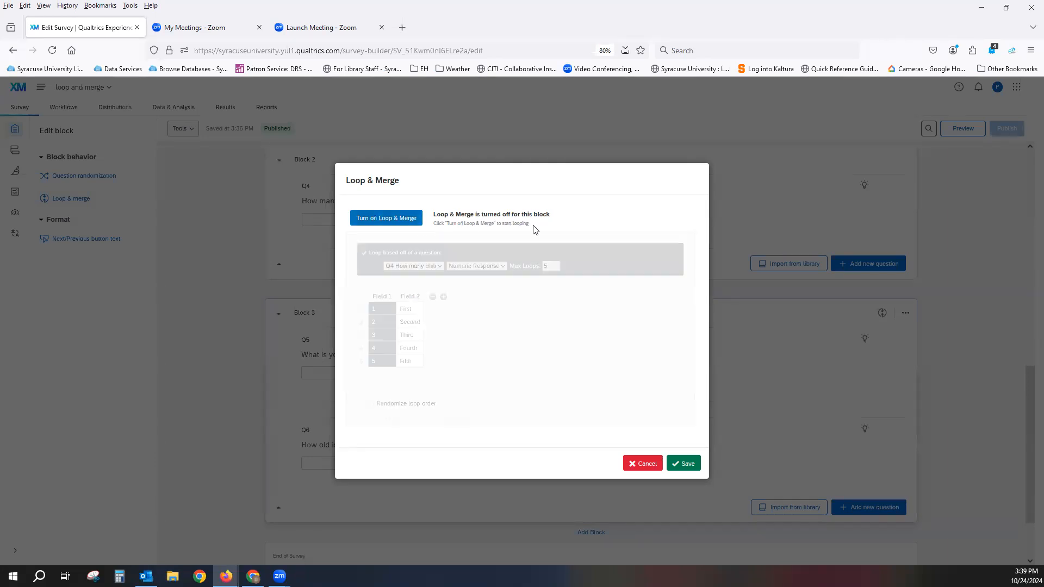
pyautogui.click(387, 224)
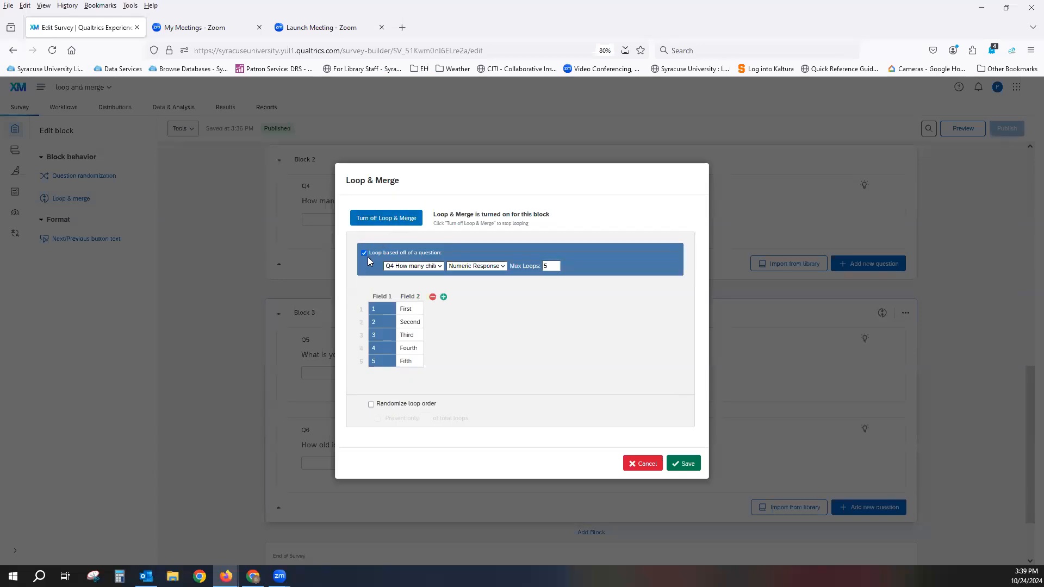
pyautogui.click(435, 266)
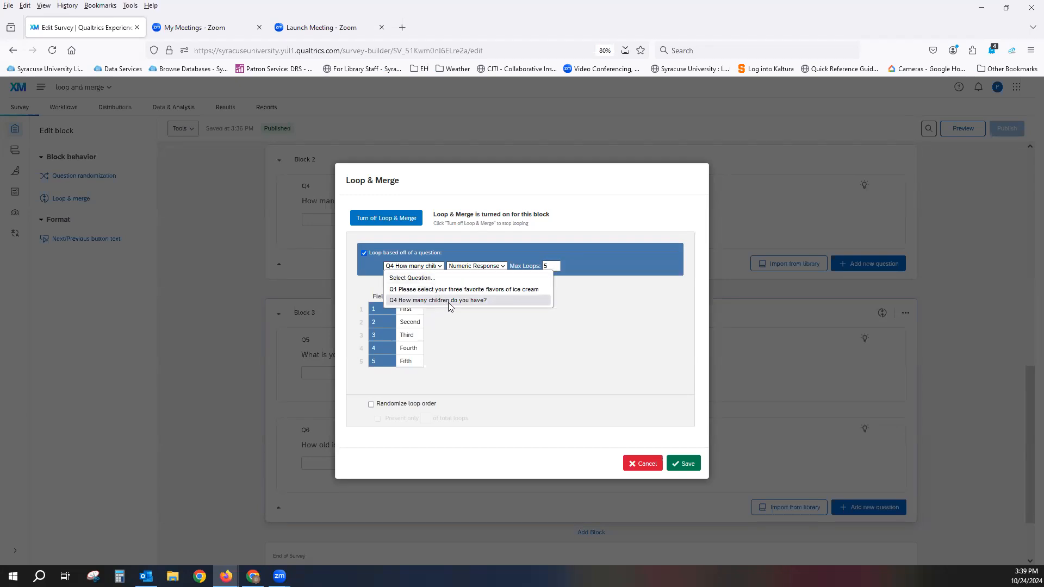
pyautogui.click(477, 305)
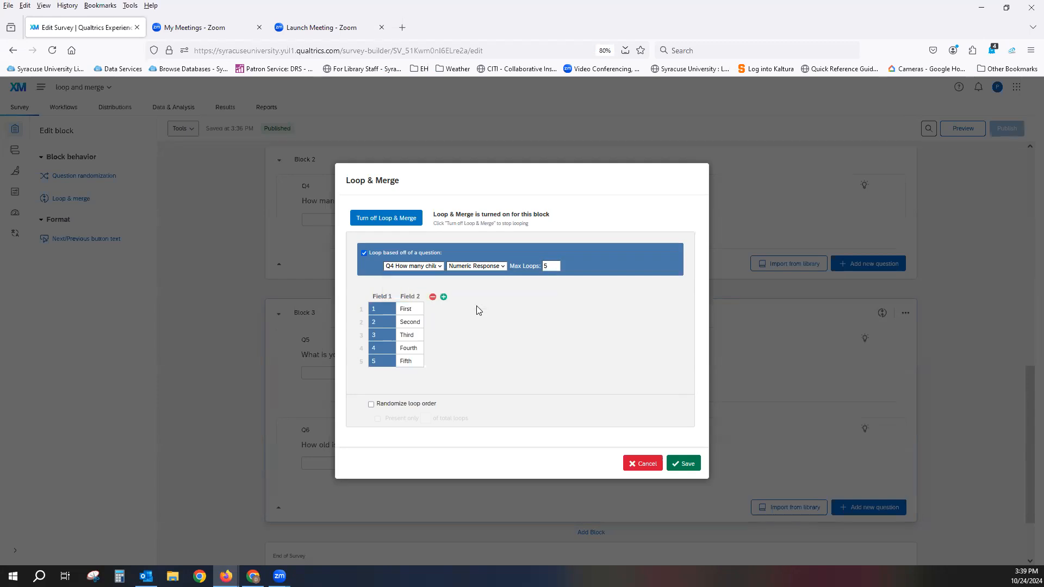
pyautogui.click(502, 268)
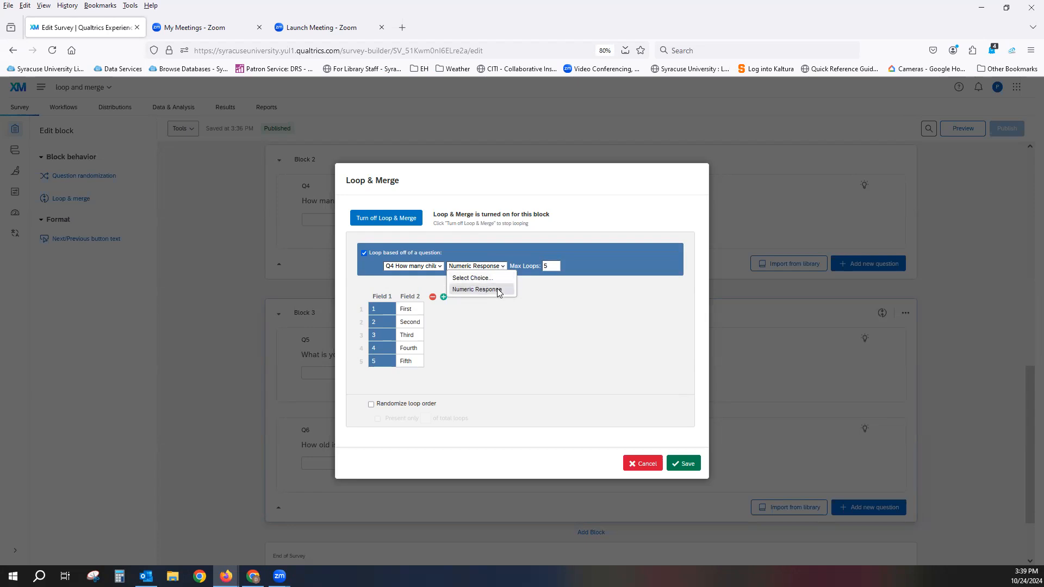
pyautogui.click(488, 289)
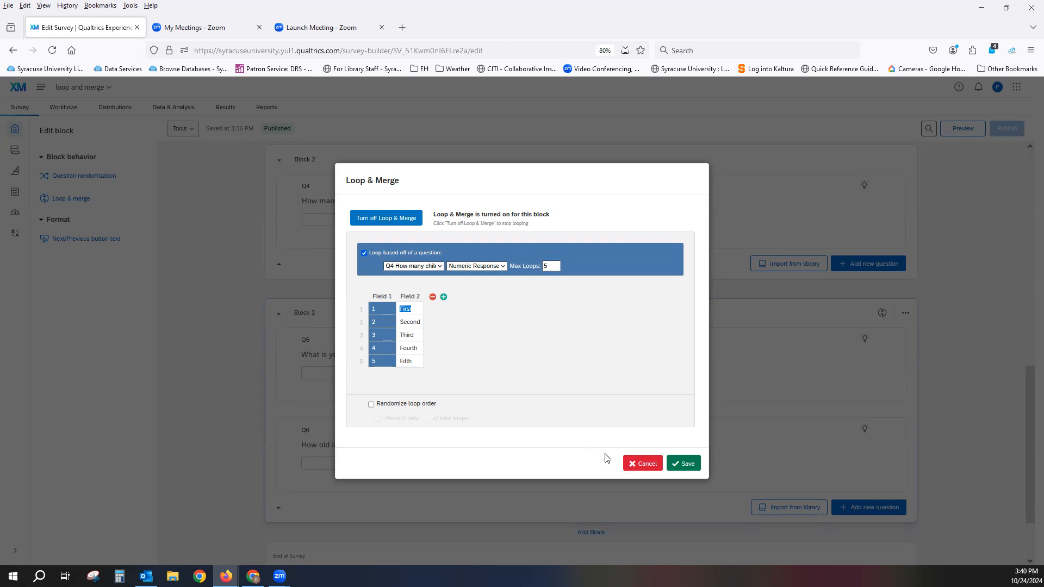
pyautogui.click(640, 464)
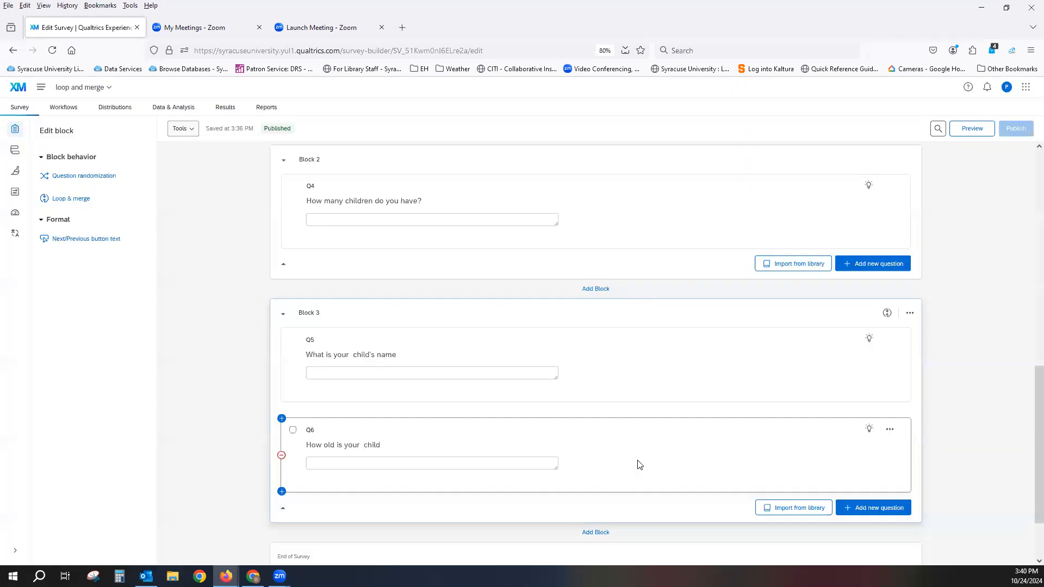
# Step: Re-enter "First" as the Field 2 value of loop 1 in Block 3's Loop & Merge settings and save them
pyautogui.click(887, 314)
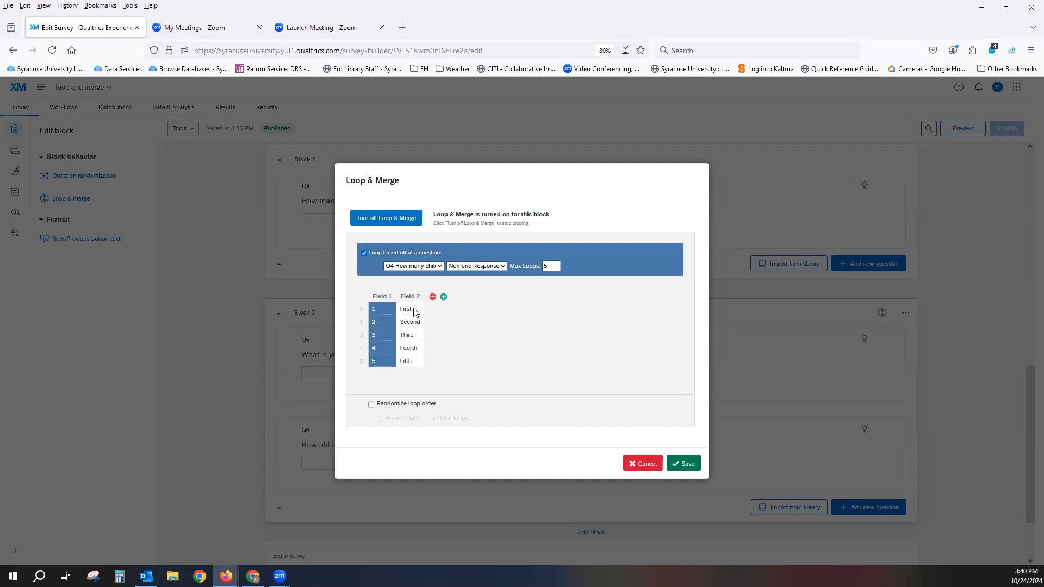
pyautogui.moveTo(414, 311); pyautogui.dragTo(391, 313)
pyautogui.doubleClick(415, 307)
pyautogui.press('BackSpace')
pyautogui.press('BackSpace')
pyautogui.click(436, 327)
pyautogui.click(407, 306)
pyautogui.write('F')
pyautogui.click(447, 363)
pyautogui.click(688, 465)
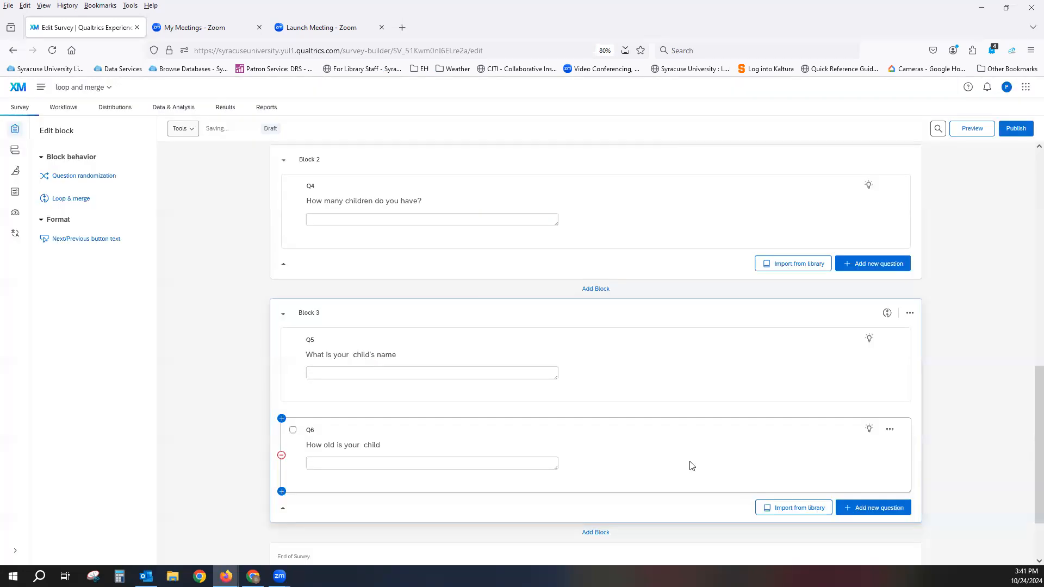
# Step: Publish the survey with the saved Block 3 loop settings and open its preview
pyautogui.click(1014, 132)
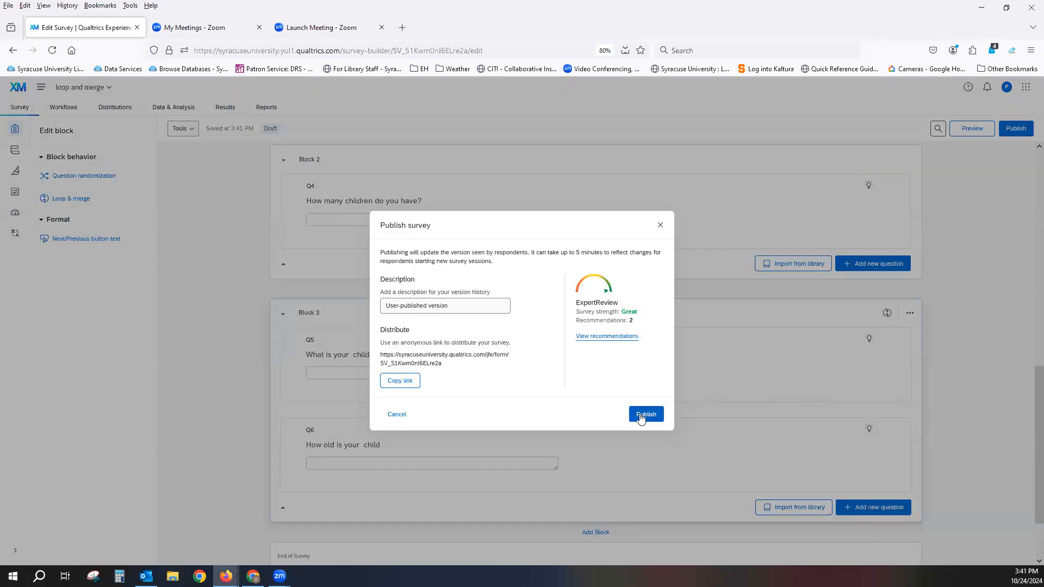
pyautogui.click(641, 417)
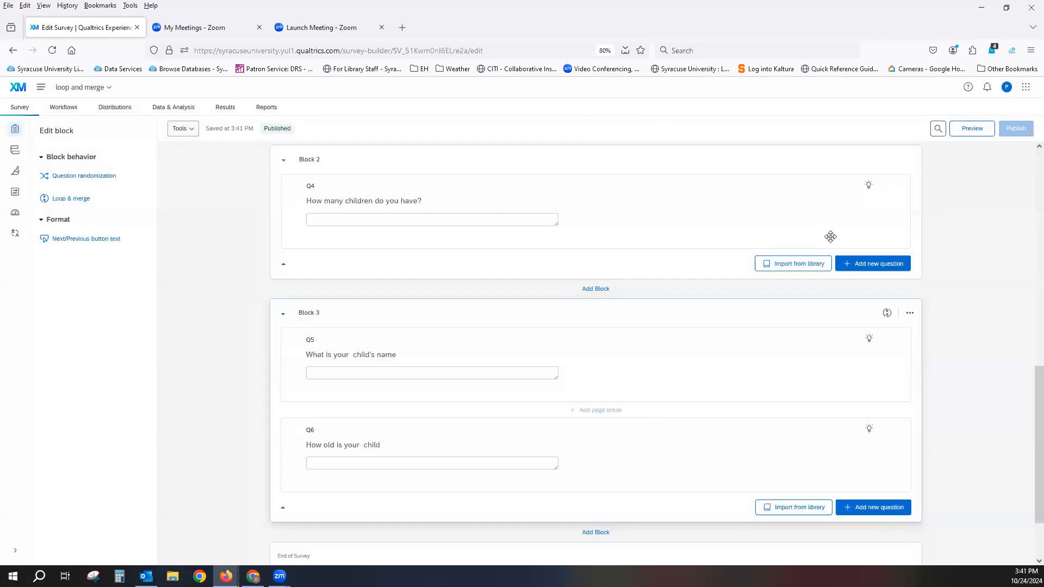
pyautogui.click(971, 130)
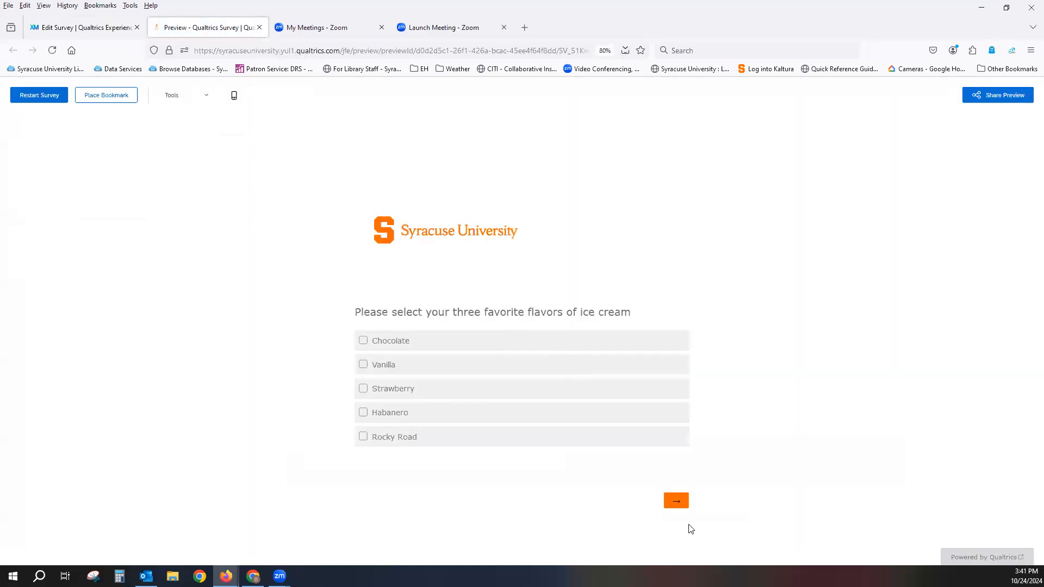
# Step: Skip the flavor question in the preview, enter 3 children, check the looped child questions through to the end, and close the preview
pyautogui.click(676, 502)
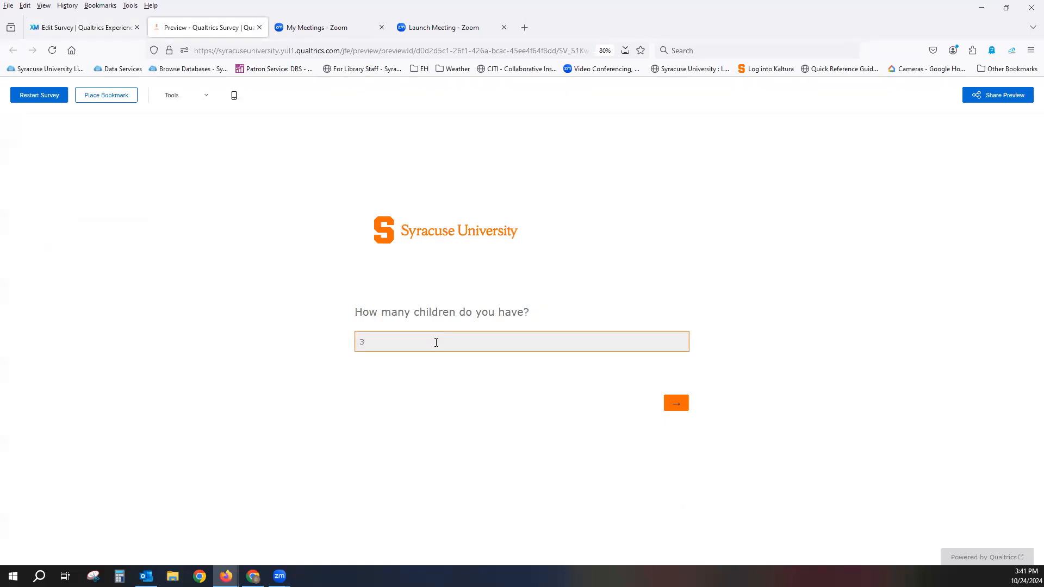
pyautogui.click(675, 405)
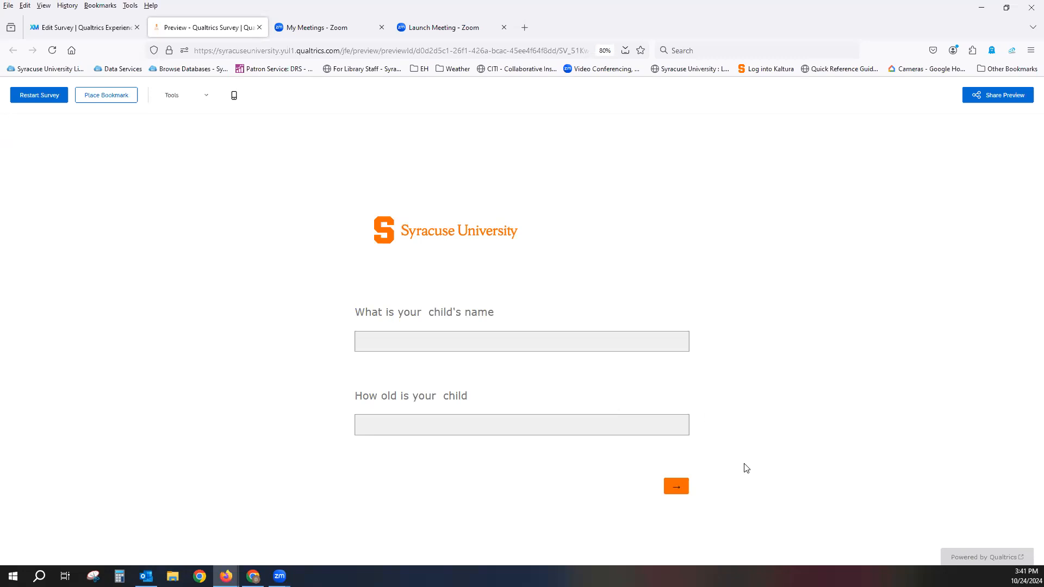
pyautogui.click(675, 490)
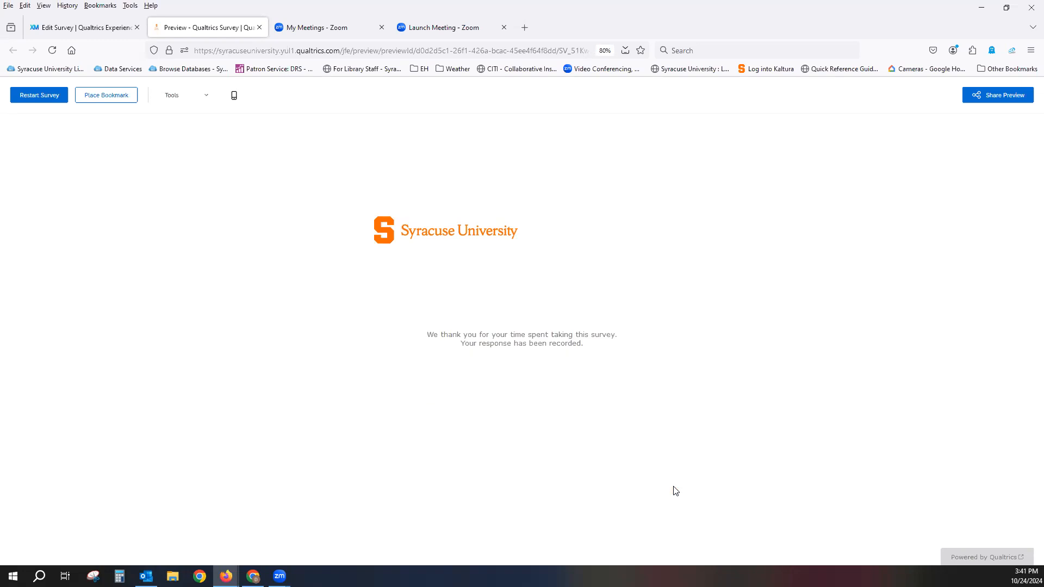
pyautogui.click(259, 28)
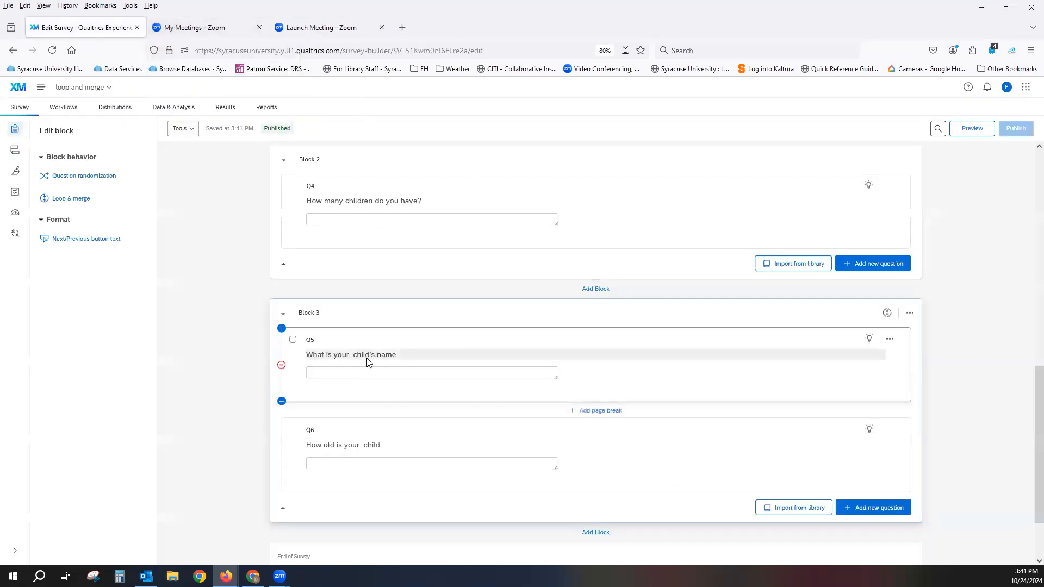
# Step: Pipe Loop & Merge Field 2 (First, Second, Third, Fourth, Fifth) into Q5's text between "What is your" and "child's name"
pyautogui.click(351, 356)
pyautogui.click(347, 354)
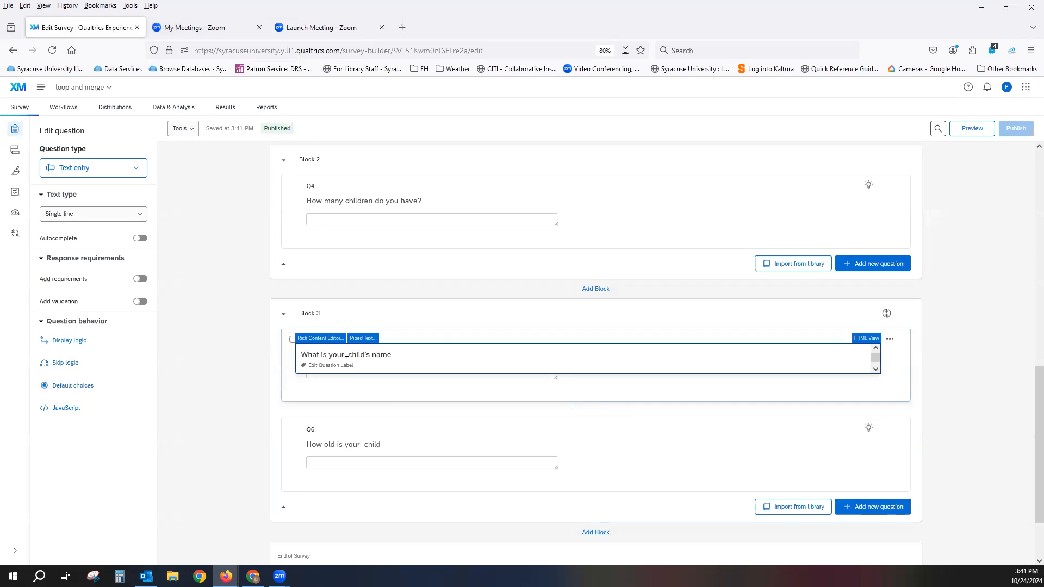
pyautogui.click(373, 339)
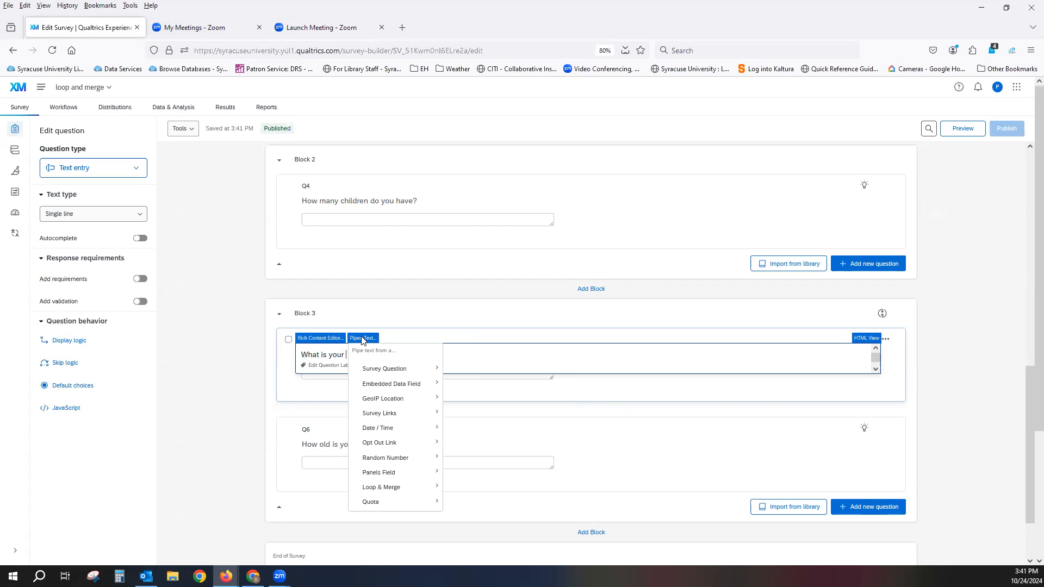
pyautogui.moveTo(381, 493)
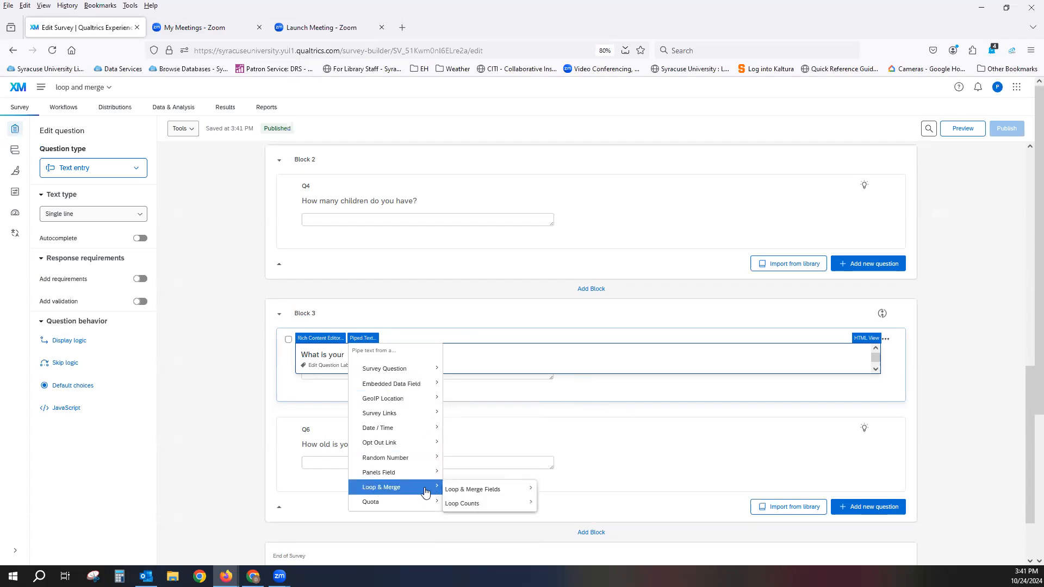
pyautogui.moveTo(465, 492)
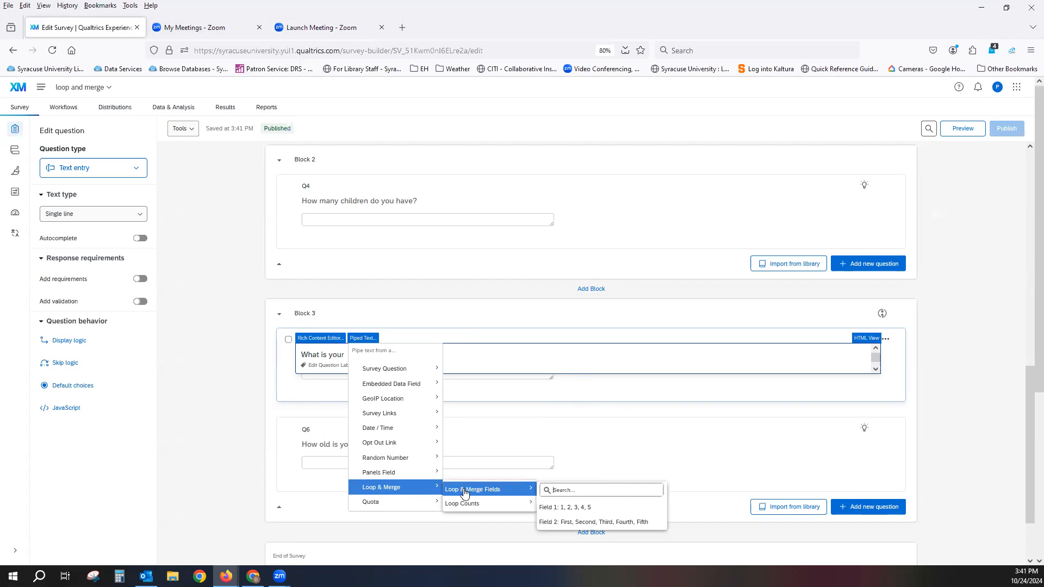
pyautogui.click(585, 522)
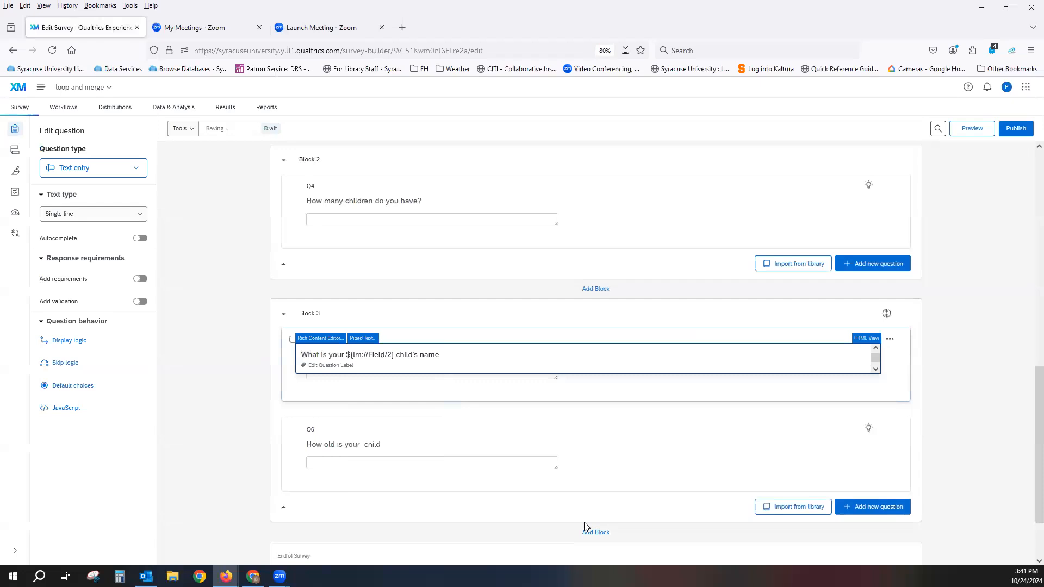
# Step: Pipe Loop & Merge Field 2 (First, Second, Third, Fourth, Fifth) into Q6's text between "How old is your" and "child"
pyautogui.click(352, 450)
pyautogui.click(360, 445)
pyautogui.click(358, 429)
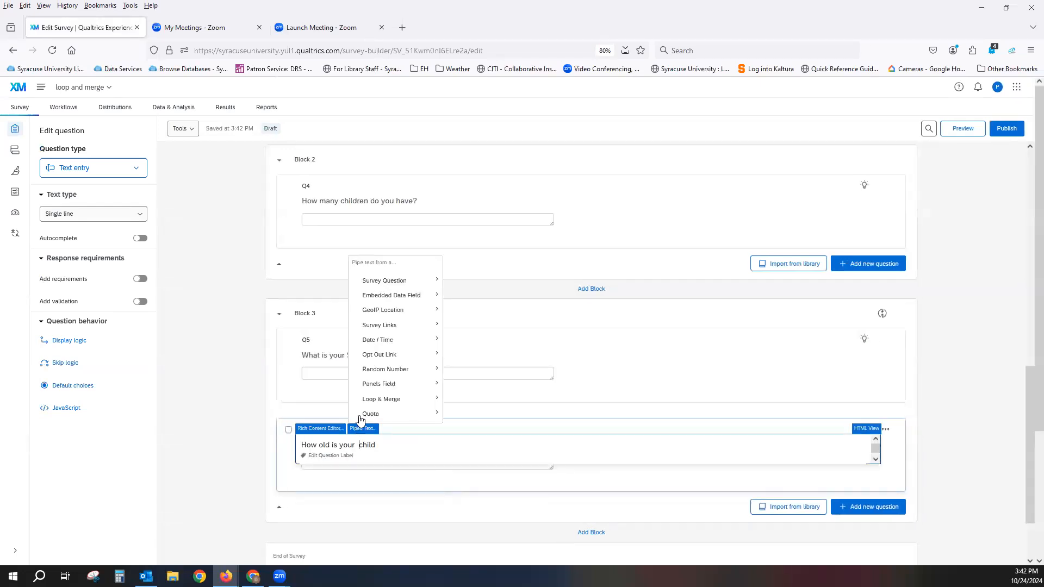
pyautogui.moveTo(366, 398)
pyautogui.moveTo(476, 409)
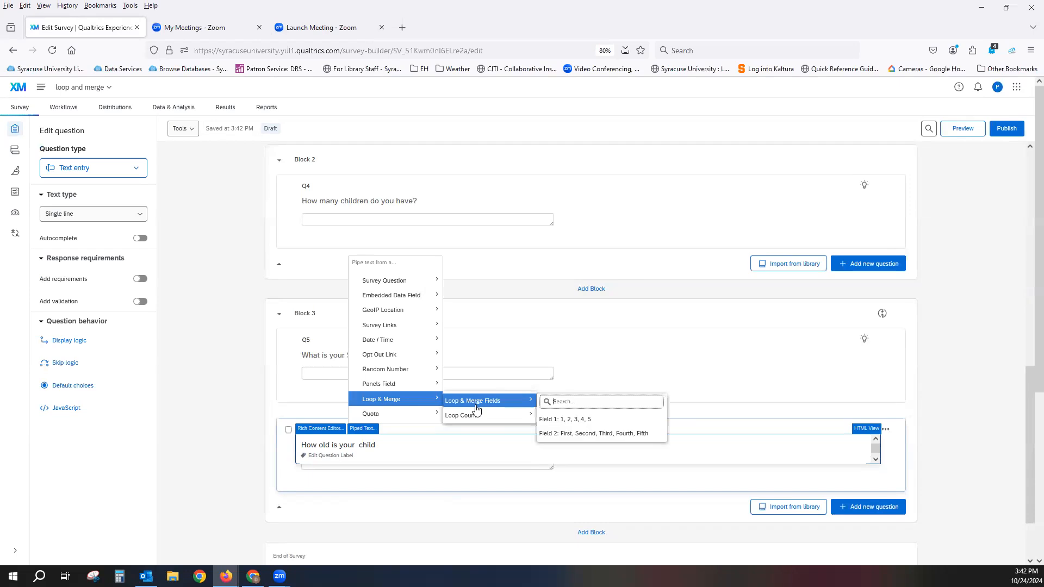
pyautogui.click(587, 438)
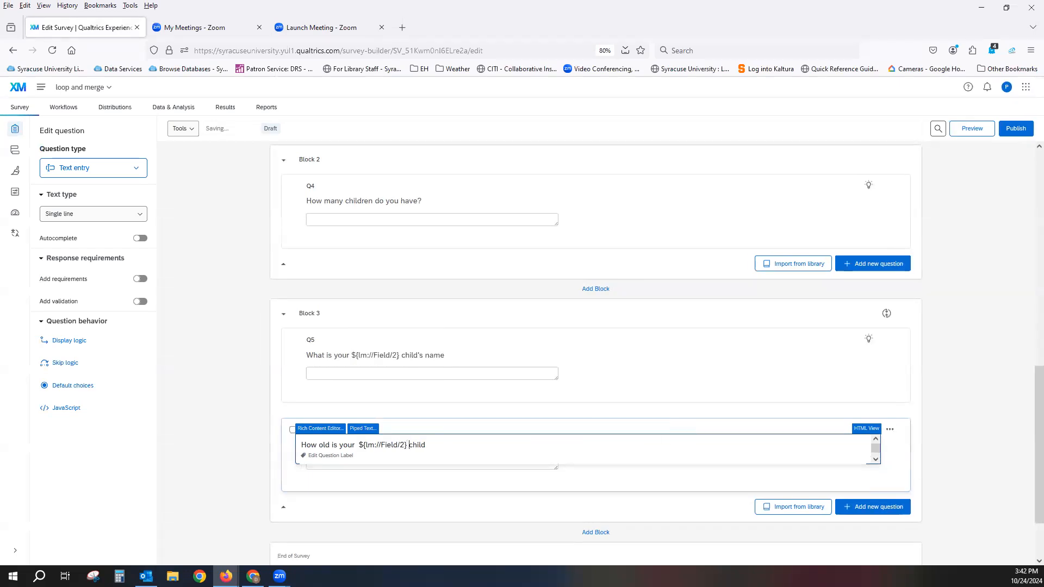
pyautogui.click(1001, 228)
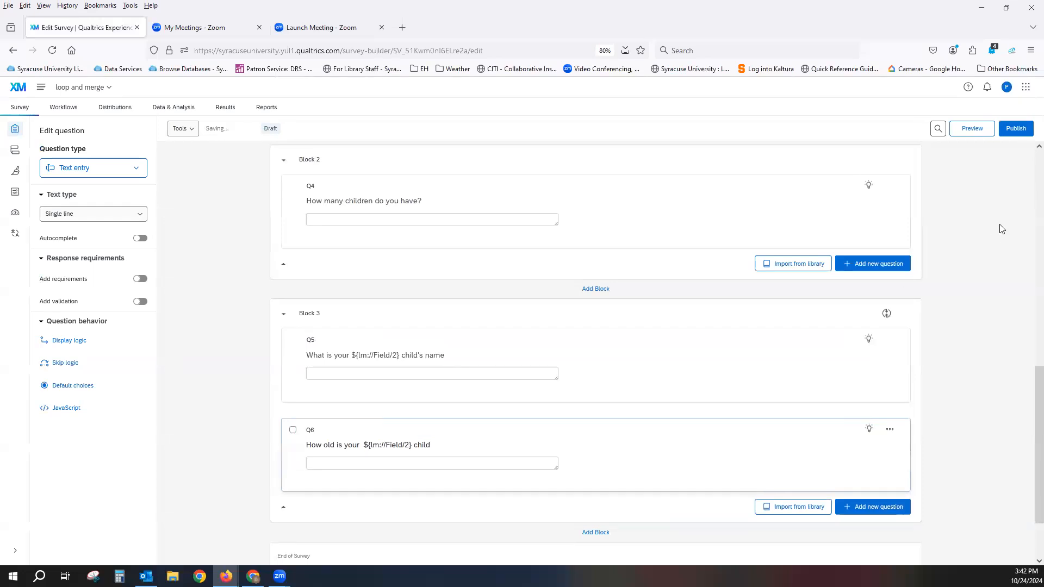
# Step: Preview the unpublished survey, skip the flavor question, advance past the number of children to the looped child questions, and close the preview
pyautogui.click(969, 135)
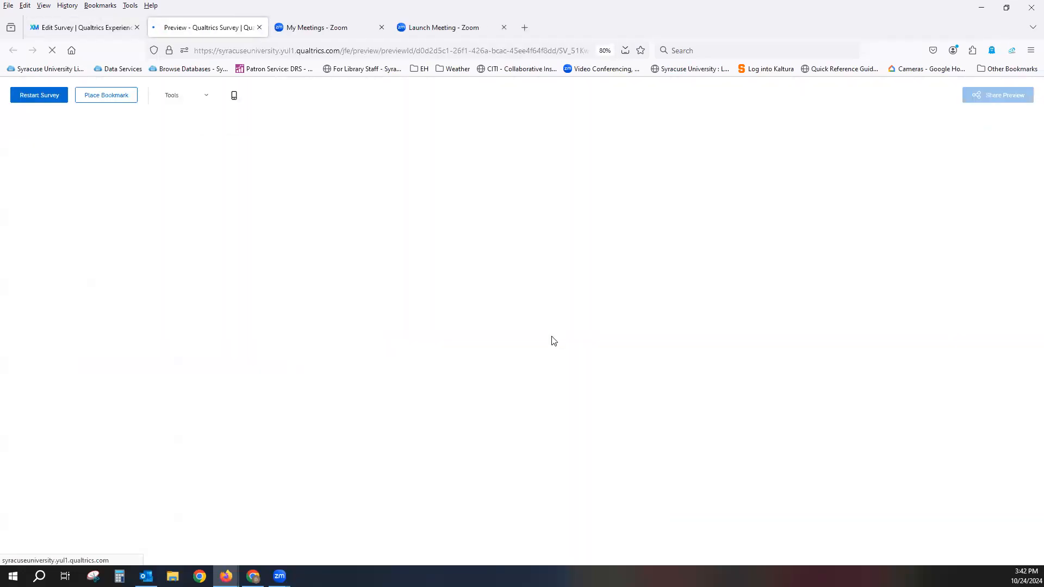
pyautogui.click(676, 501)
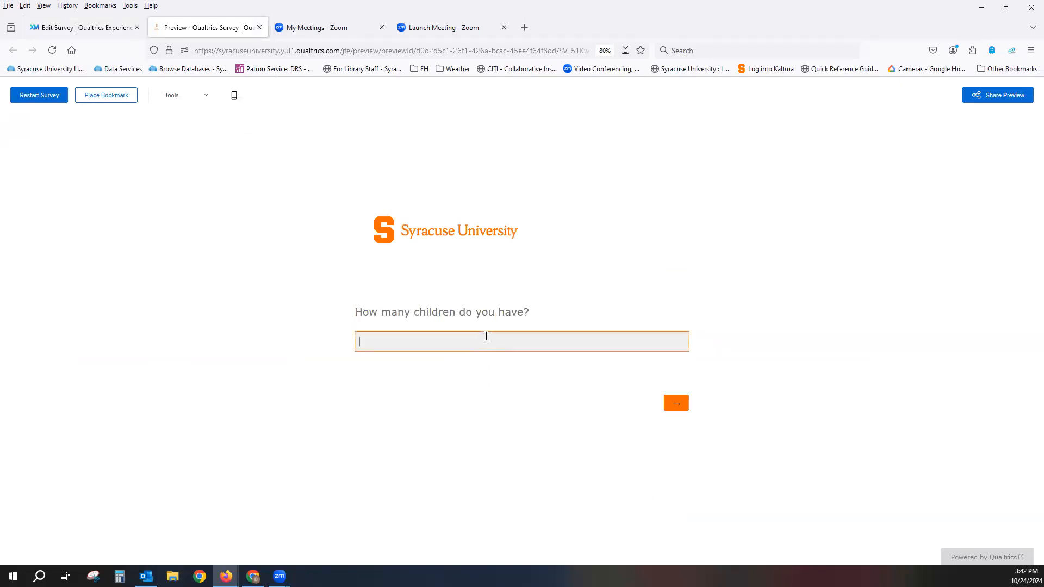
pyautogui.click(676, 404)
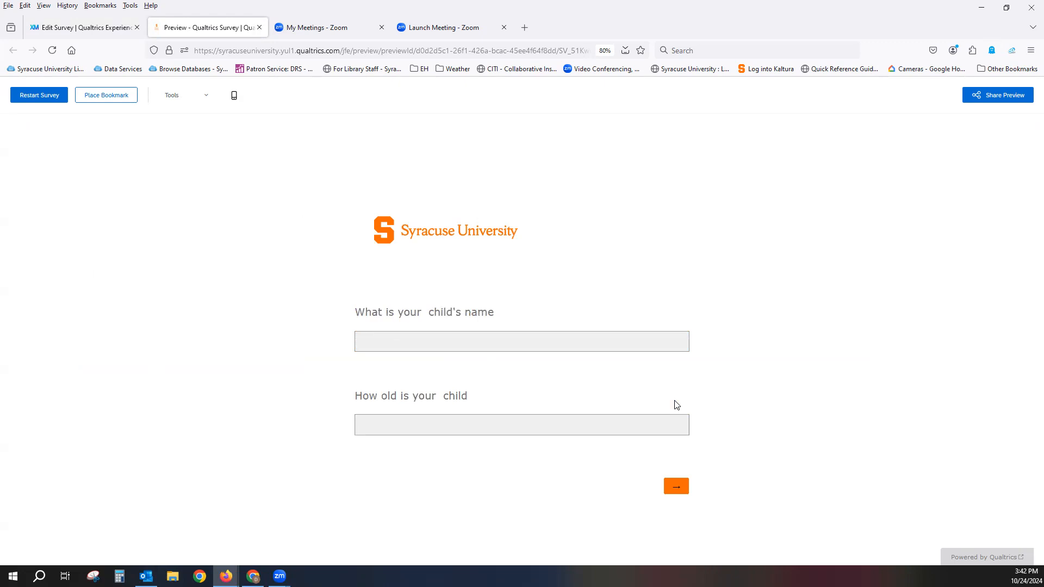
pyautogui.click(260, 27)
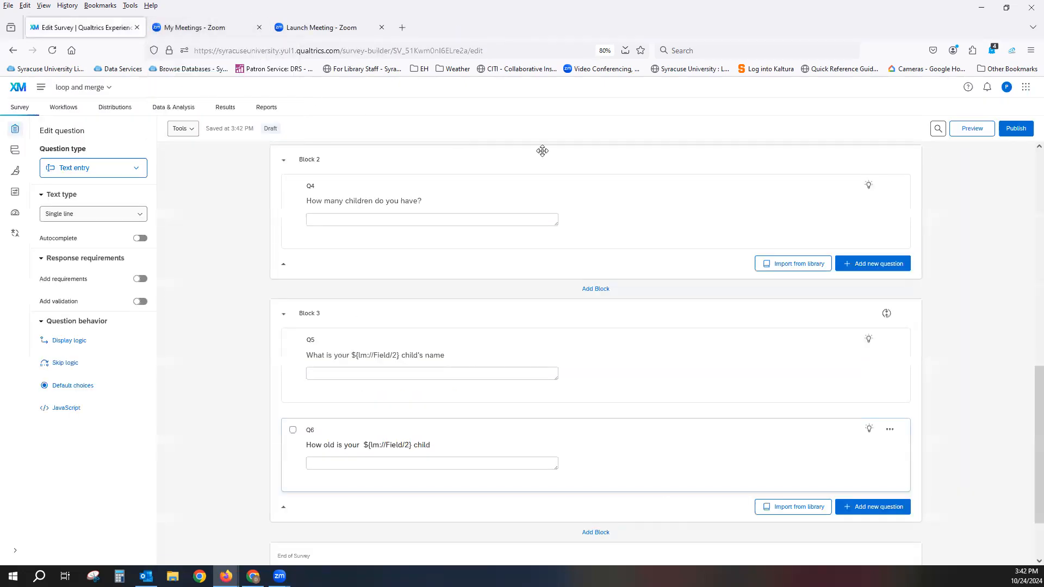
# Step: Publish the survey with the piped Q5 and Q6 text and check the looped questions up to the third child in a new preview
pyautogui.click(1016, 129)
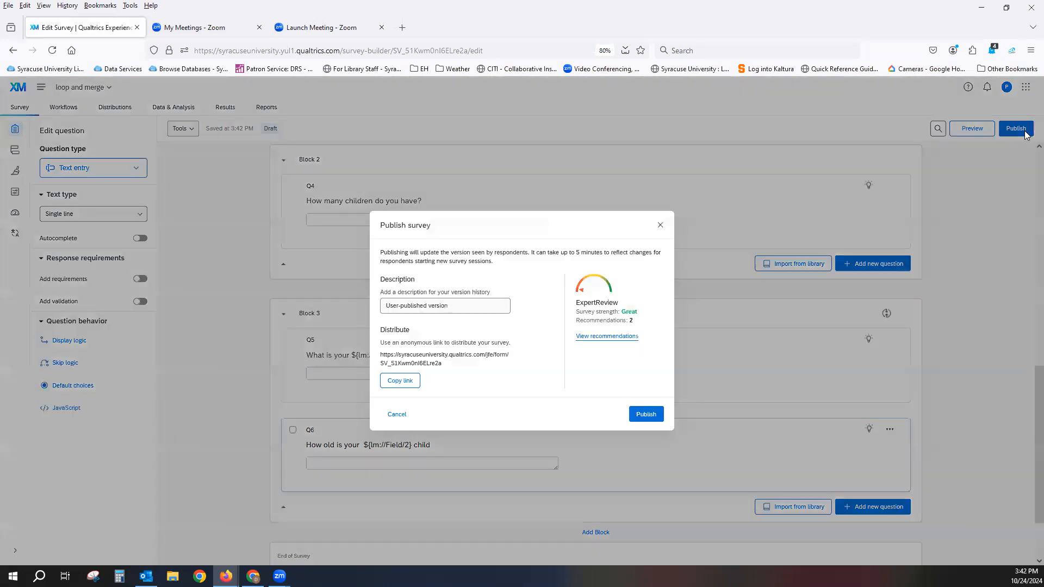
pyautogui.click(638, 417)
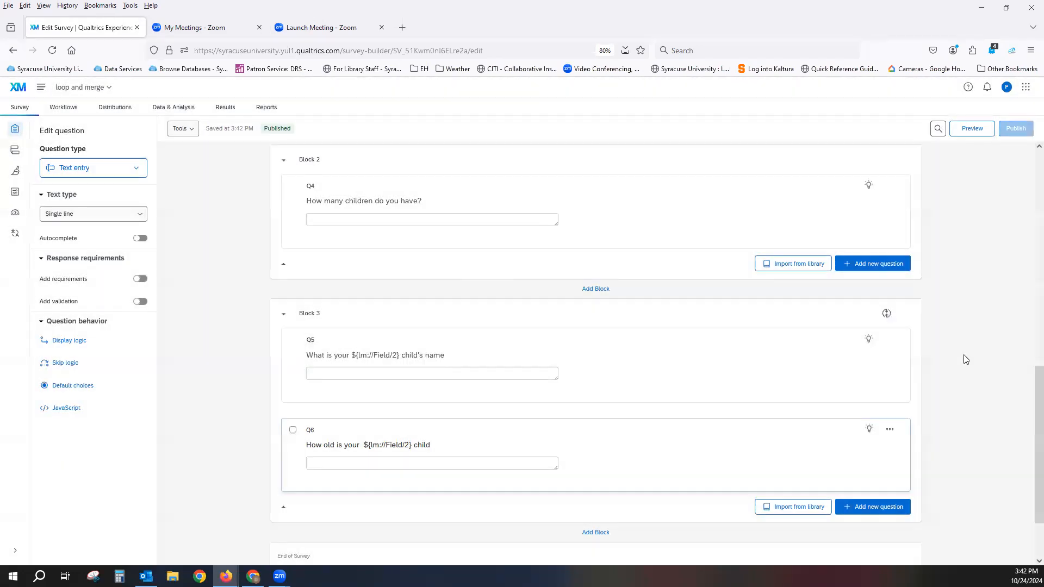
pyautogui.click(971, 129)
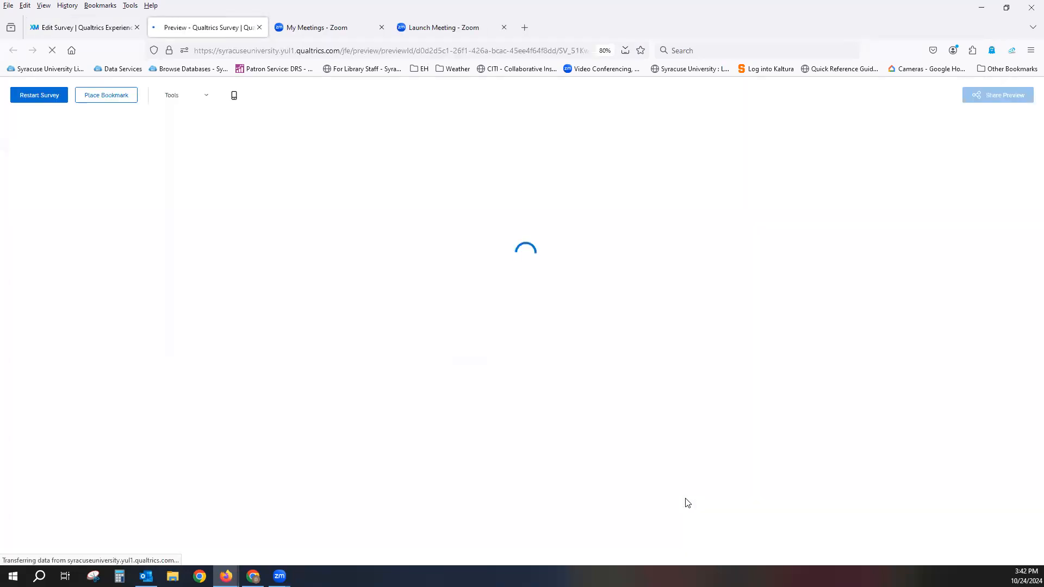
pyautogui.click(677, 500)
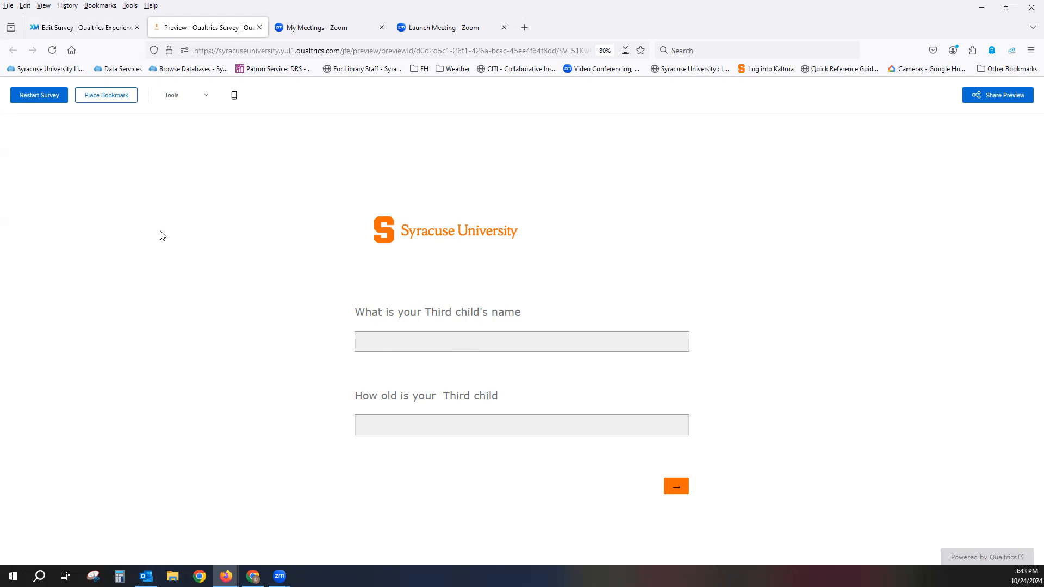
pyautogui.click(260, 28)
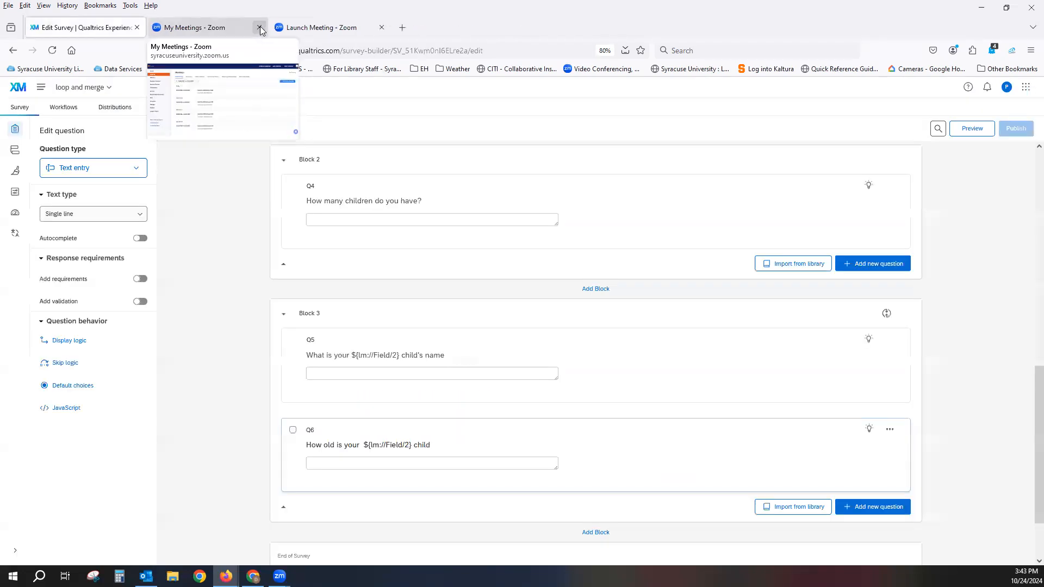